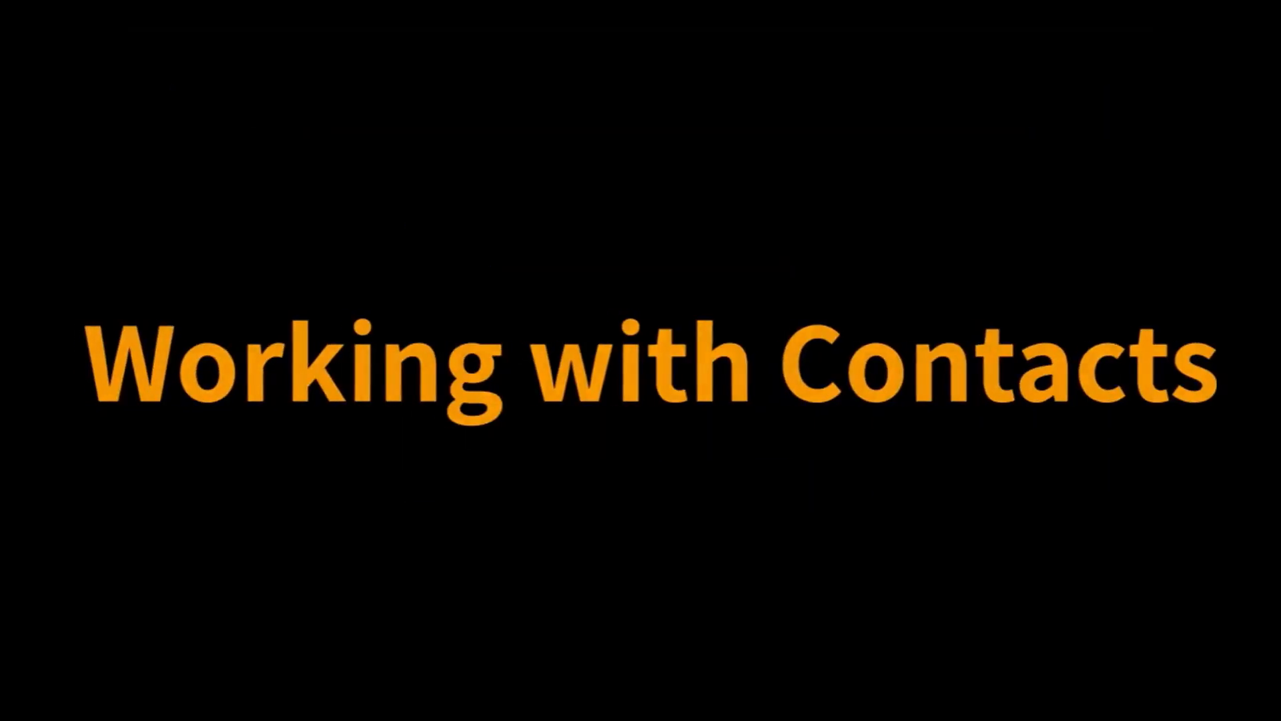
Open the first contact in Administration > Contacts and review its General tab fields down to the address.
{"action": "left_click", "coordinate": [509, 33]}
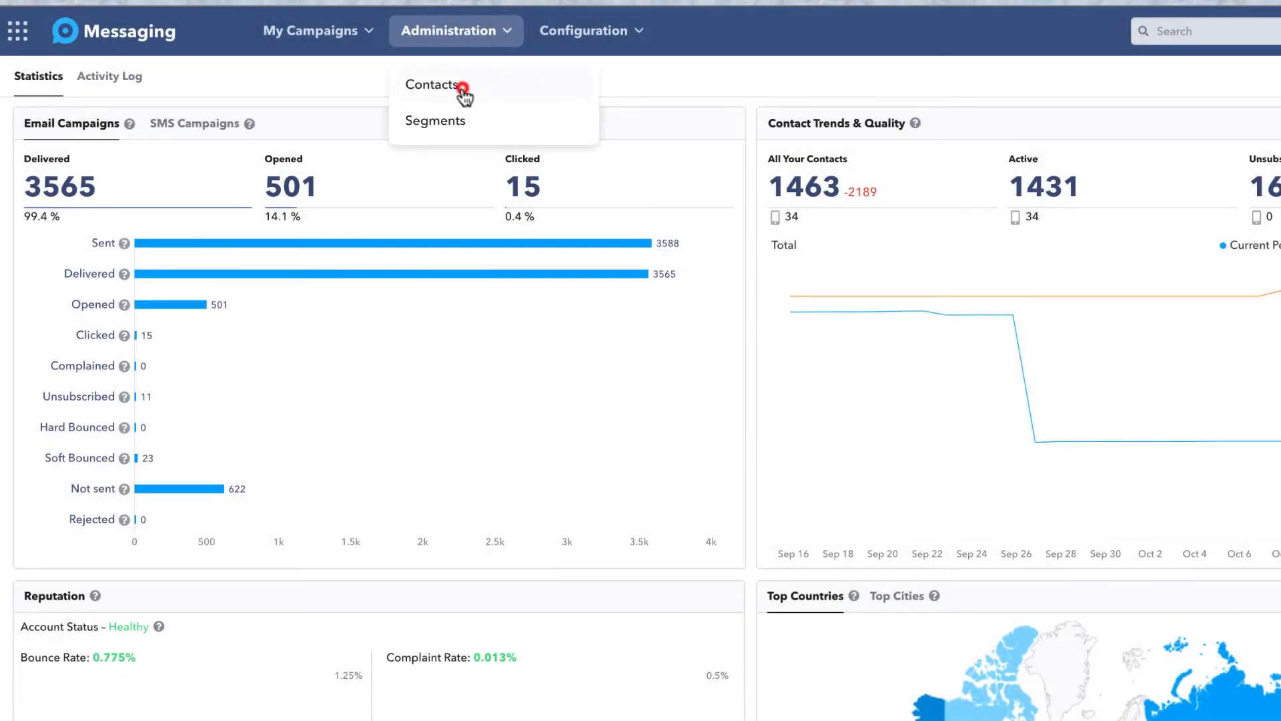
{"action": "left_click", "coordinate": [462, 89]}
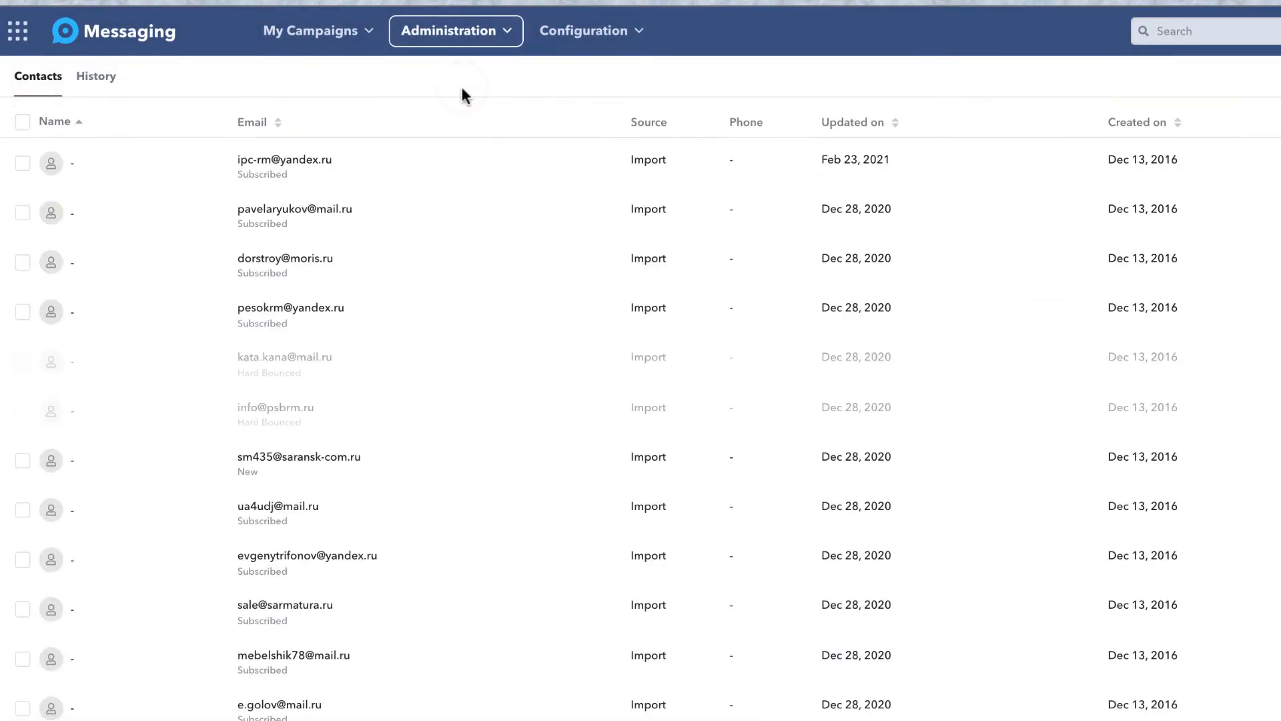
{"action": "left_click", "coordinate": [435, 166]}
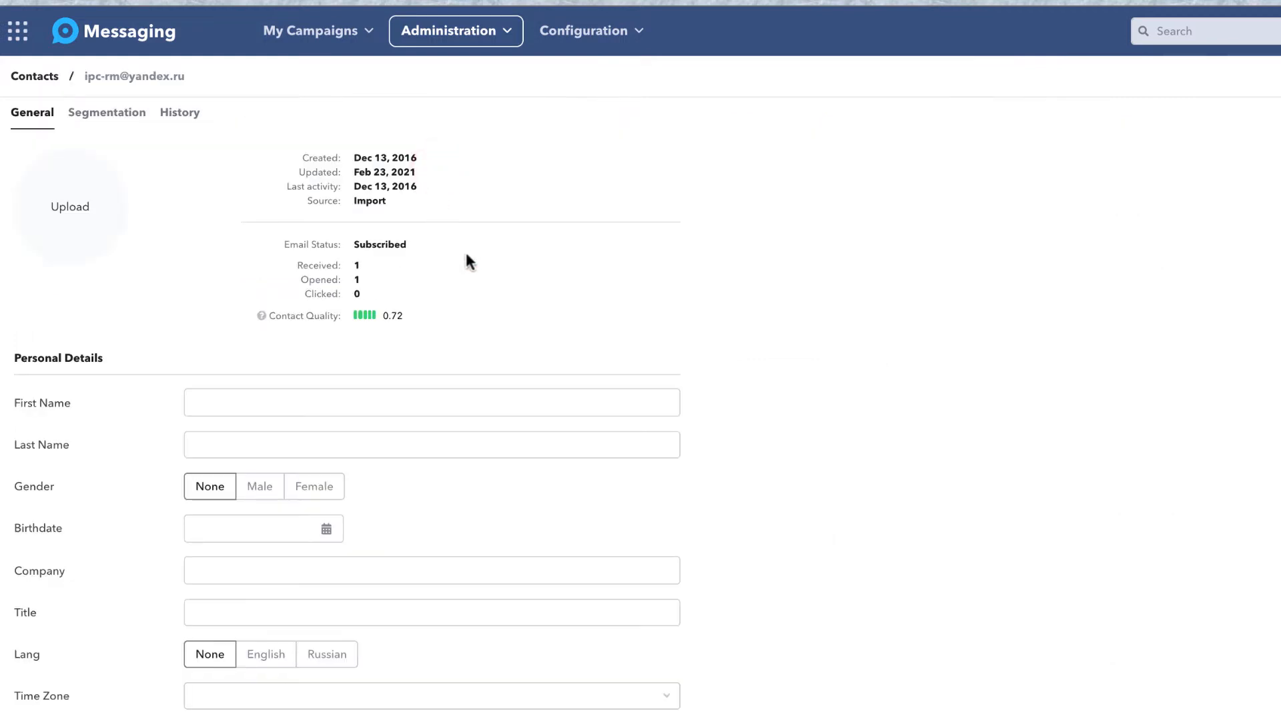
{"action": "scroll", "coordinate": [466, 256], "scroll_direction": "down", "scroll_amount": 3}
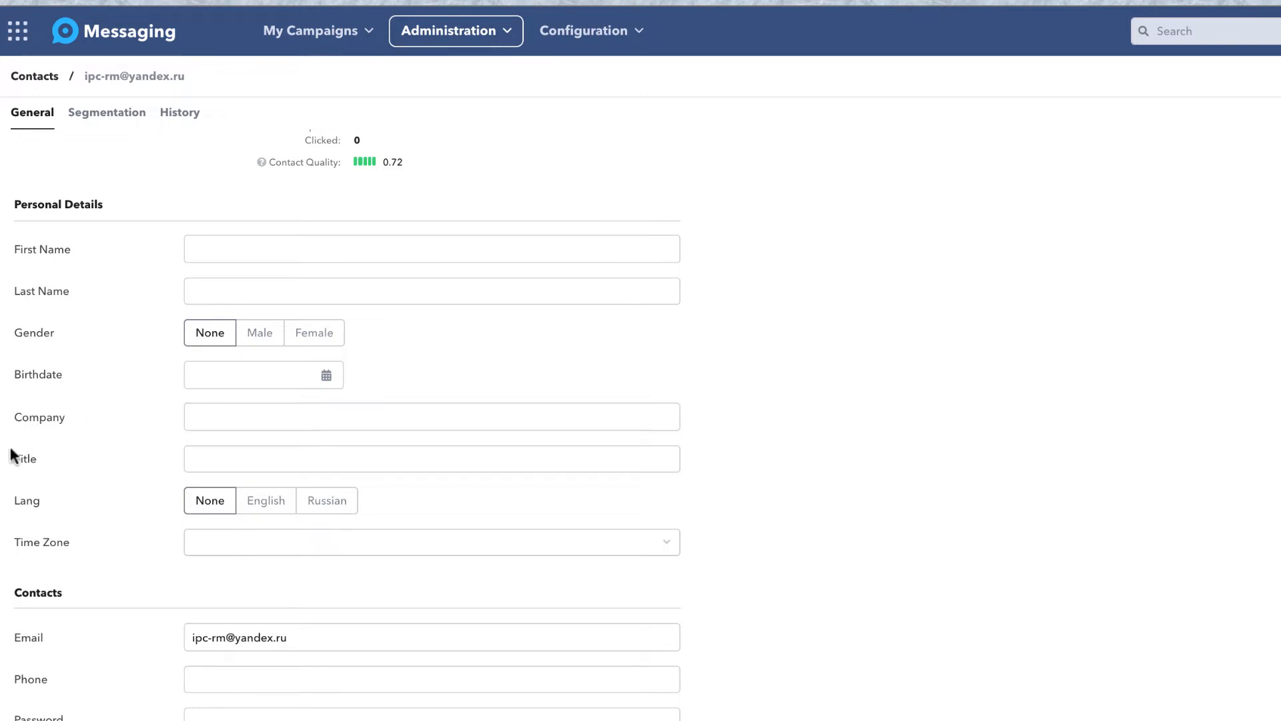
{"action": "scroll", "coordinate": [58, 458], "scroll_direction": "down", "scroll_amount": 1}
{"action": "scroll", "coordinate": [58, 457], "scroll_direction": "down", "scroll_amount": 1}
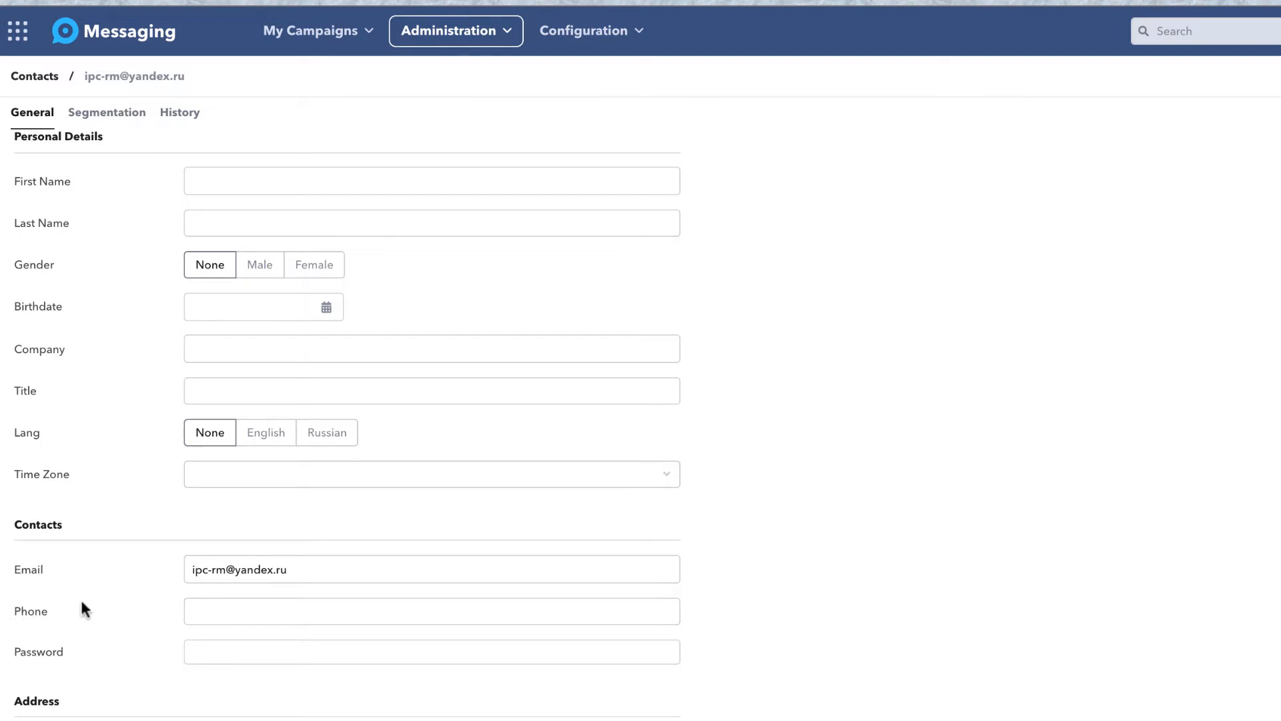
{"action": "scroll", "coordinate": [82, 604], "scroll_direction": "down", "scroll_amount": 7}
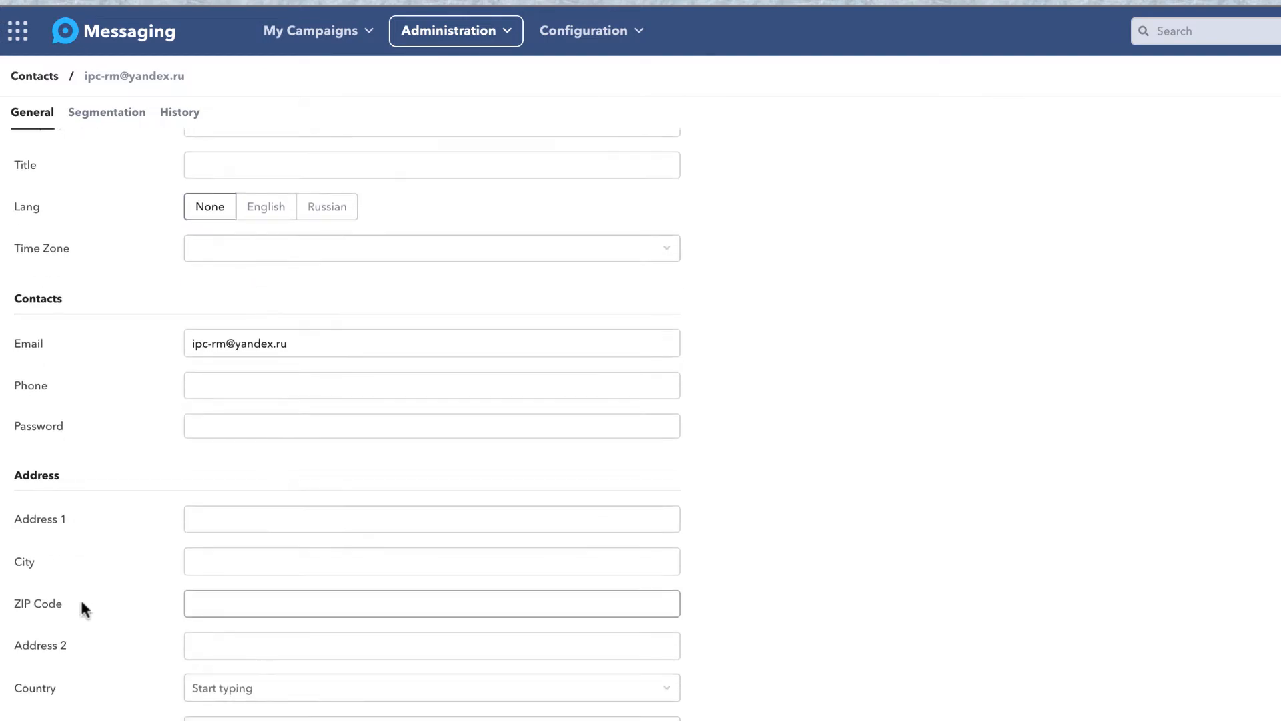
{"action": "scroll", "coordinate": [104, 494], "scroll_direction": "down", "scroll_amount": 1}
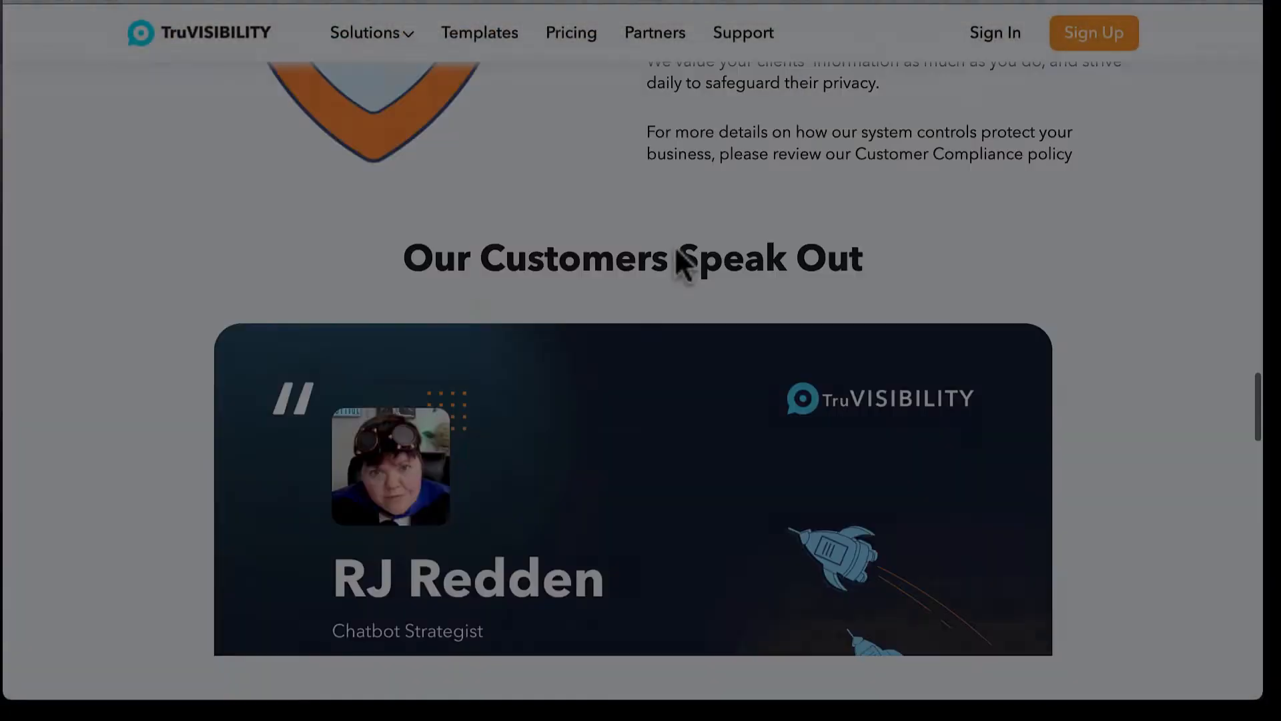
Enter an email address in the footer's 'Your email' field and subscribe to Tips and Tricks.
{"action": "scroll", "coordinate": [681, 261], "scroll_direction": "down", "scroll_amount": 20}
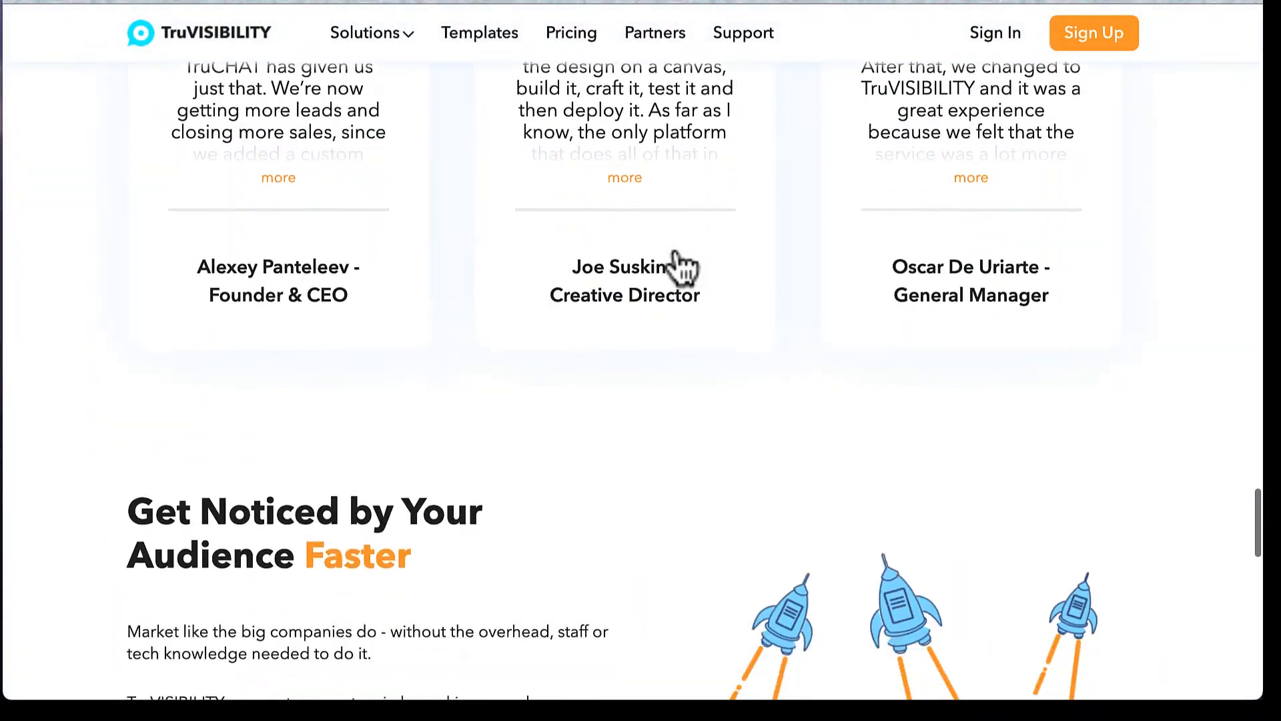
{"action": "scroll", "coordinate": [675, 245], "scroll_direction": "down", "scroll_amount": 6}
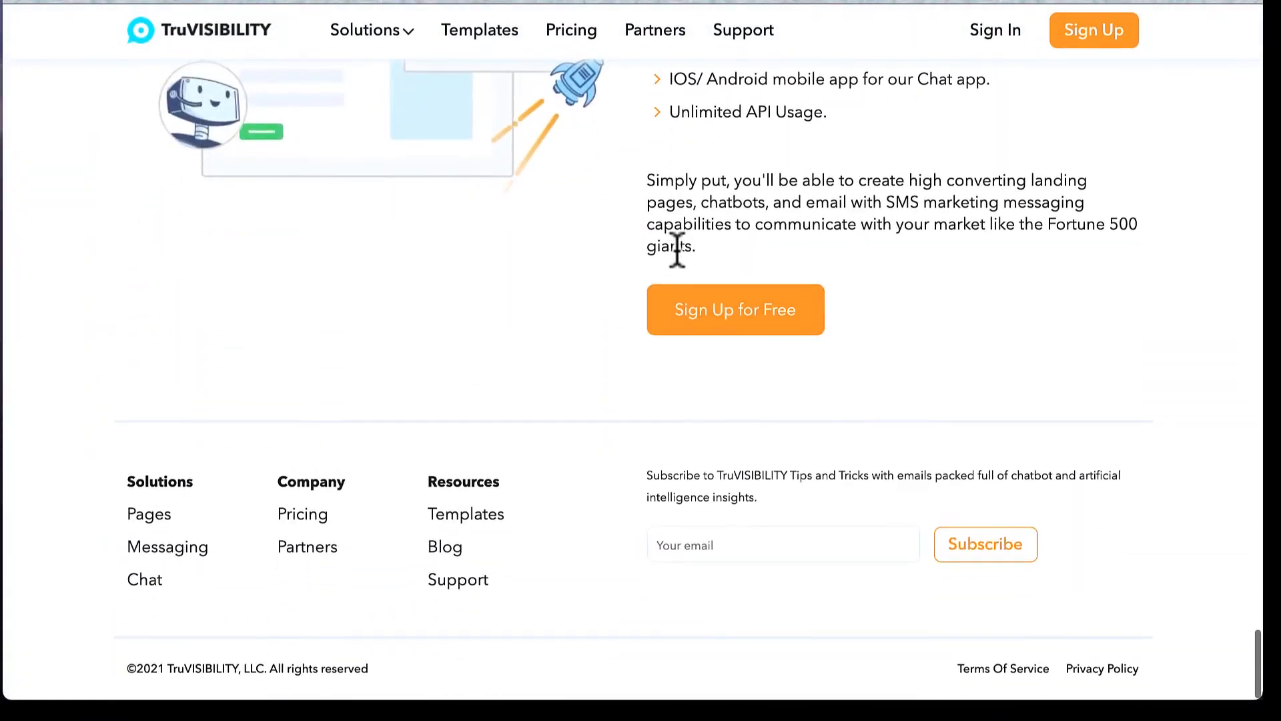
{"action": "left_click", "coordinate": [750, 549]}
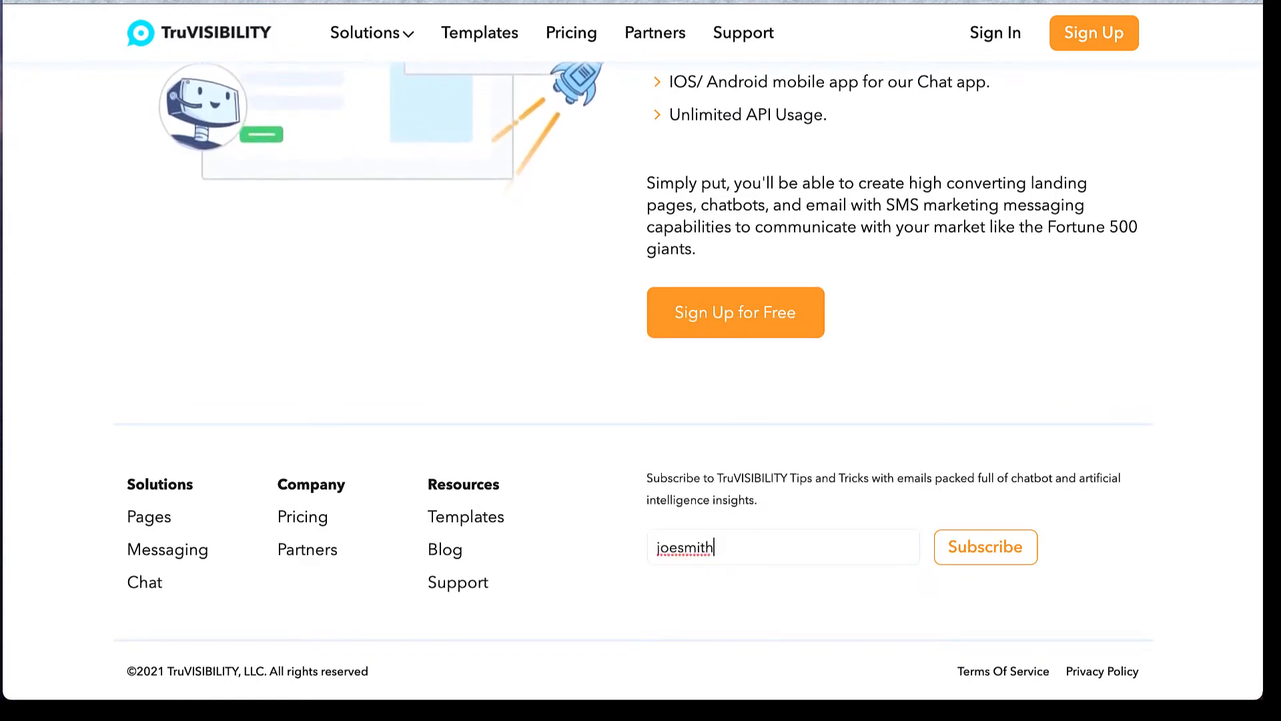
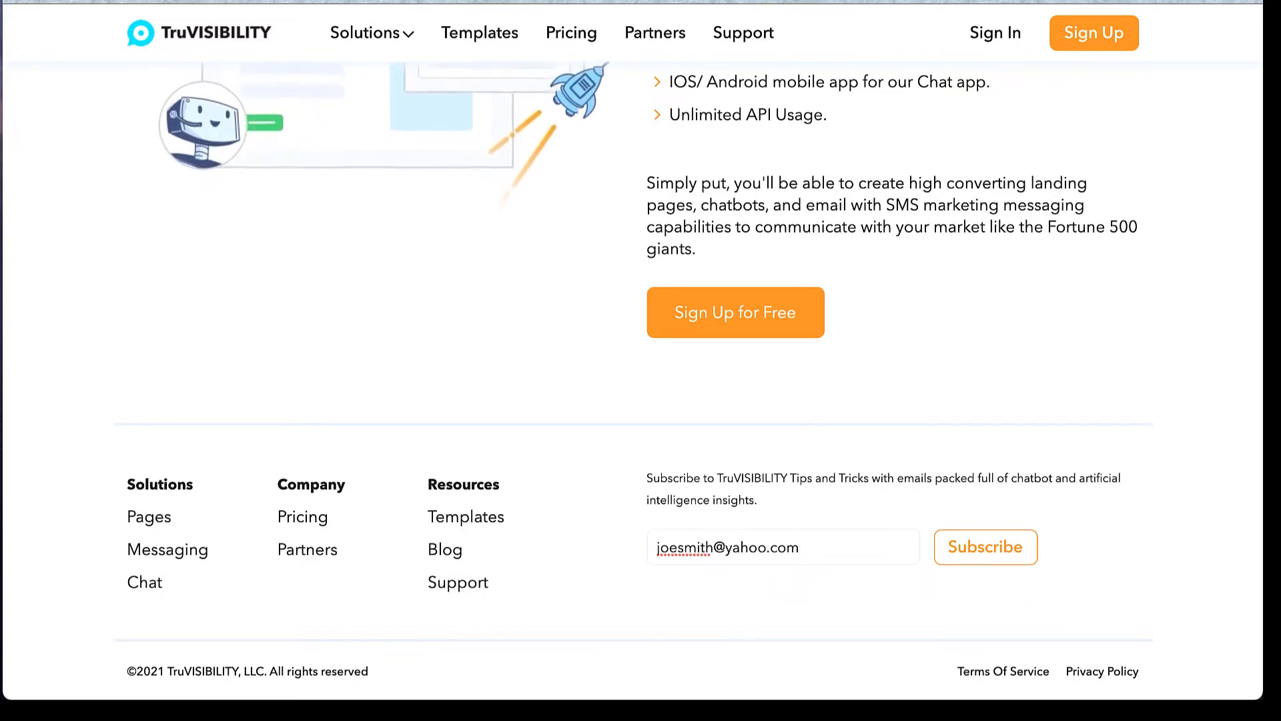
{"action": "left_click", "coordinate": [974, 561]}
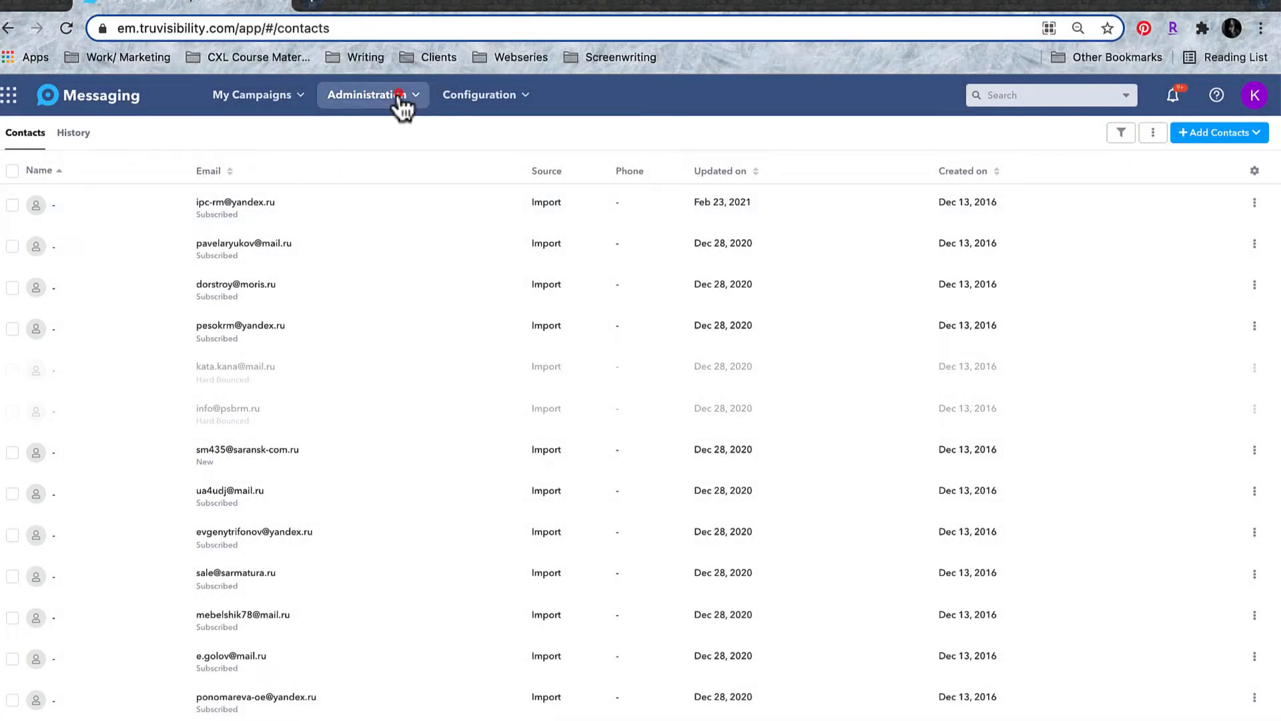
Bring up a blank Single Contact form via Add Contacts, then go to Administration > Segments.
{"action": "left_click", "coordinate": [398, 100]}
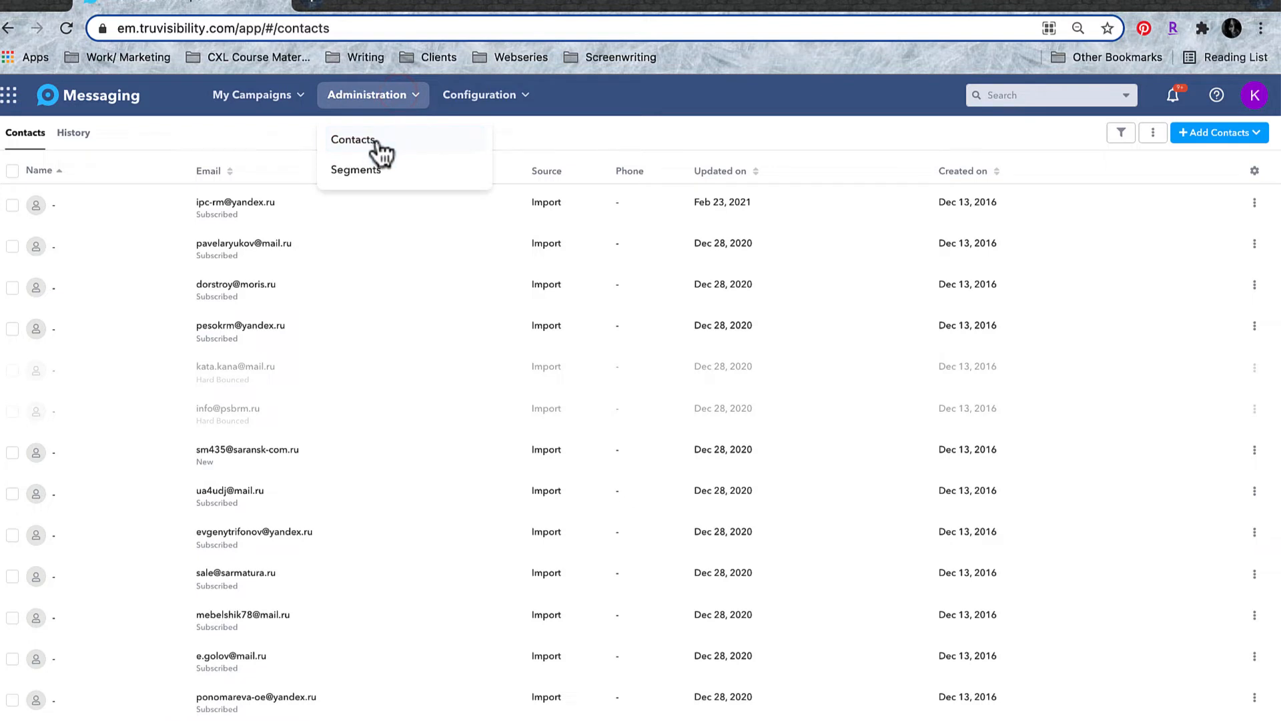
{"action": "left_click", "coordinate": [549, 125]}
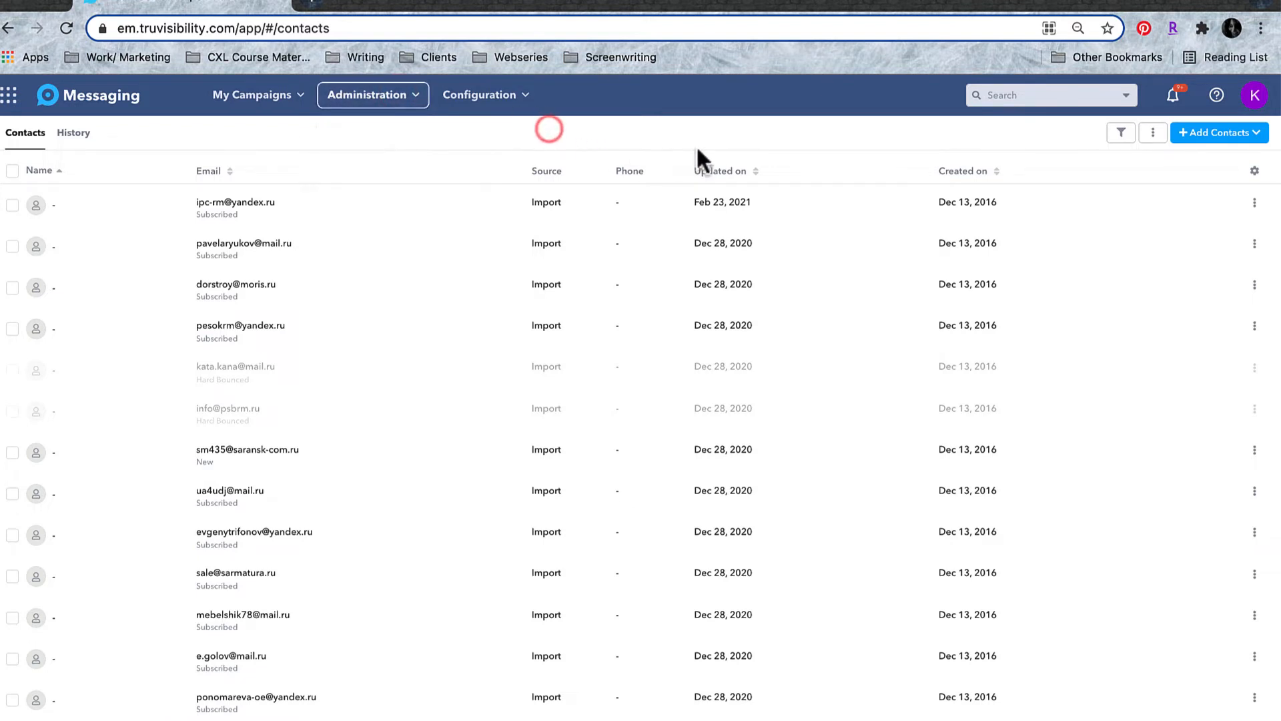
{"action": "left_click", "coordinate": [1256, 134]}
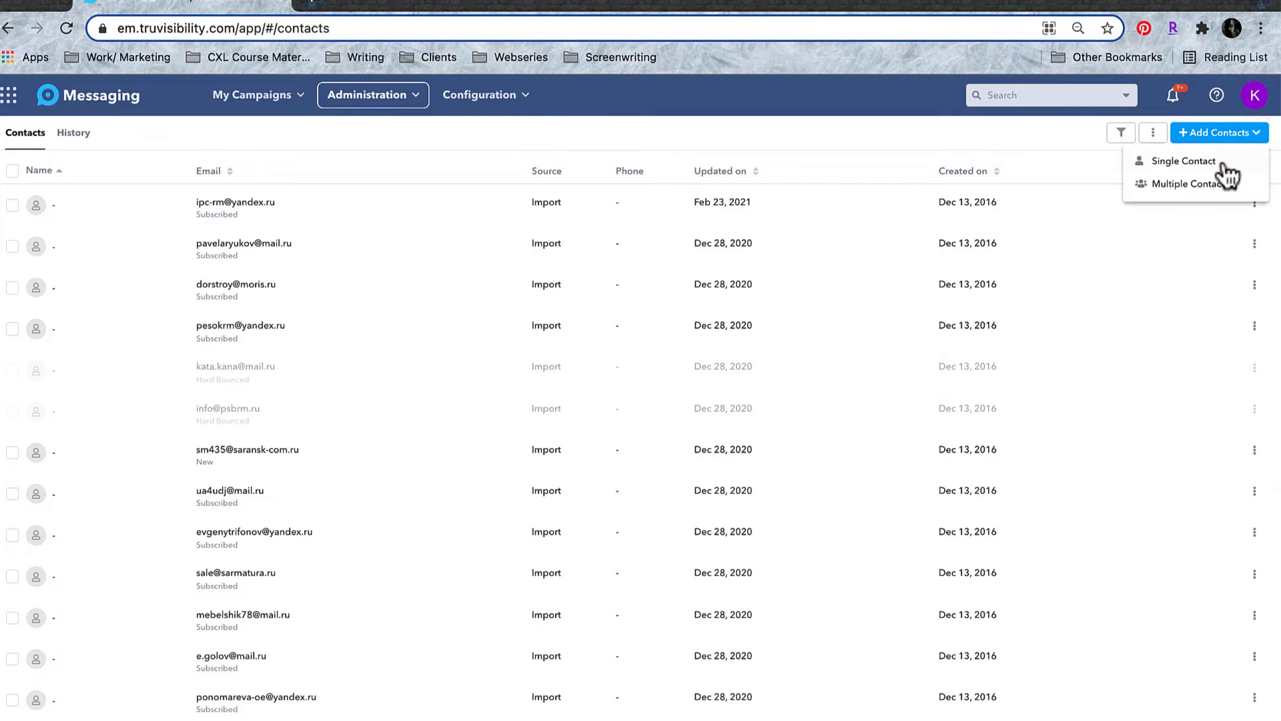
{"action": "left_click", "coordinate": [1181, 162]}
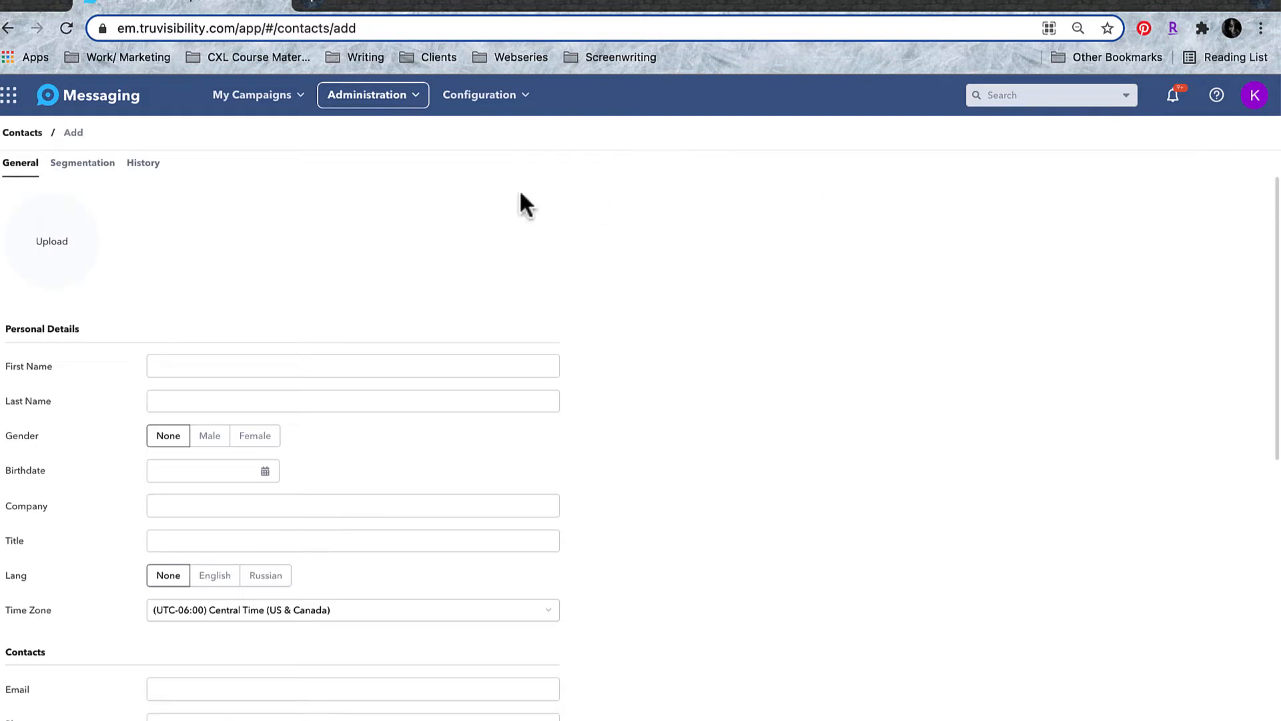
{"action": "left_click", "coordinate": [411, 95]}
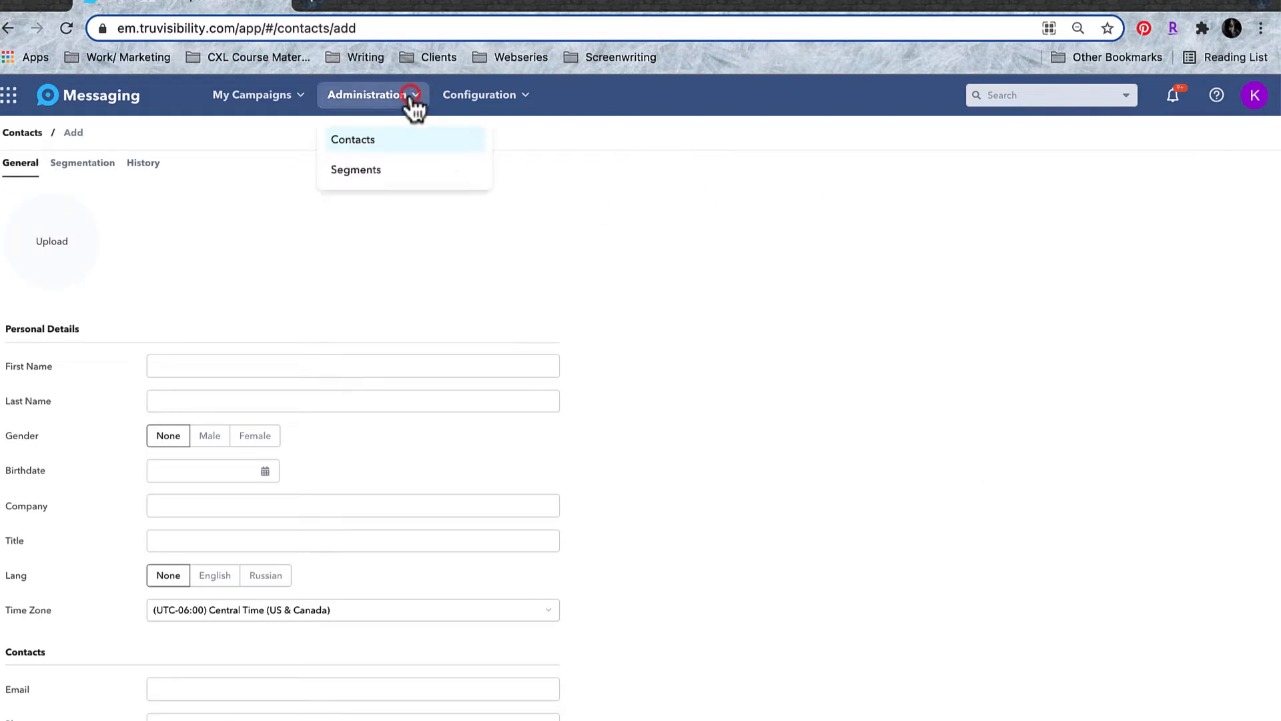
{"action": "left_click", "coordinate": [373, 170]}
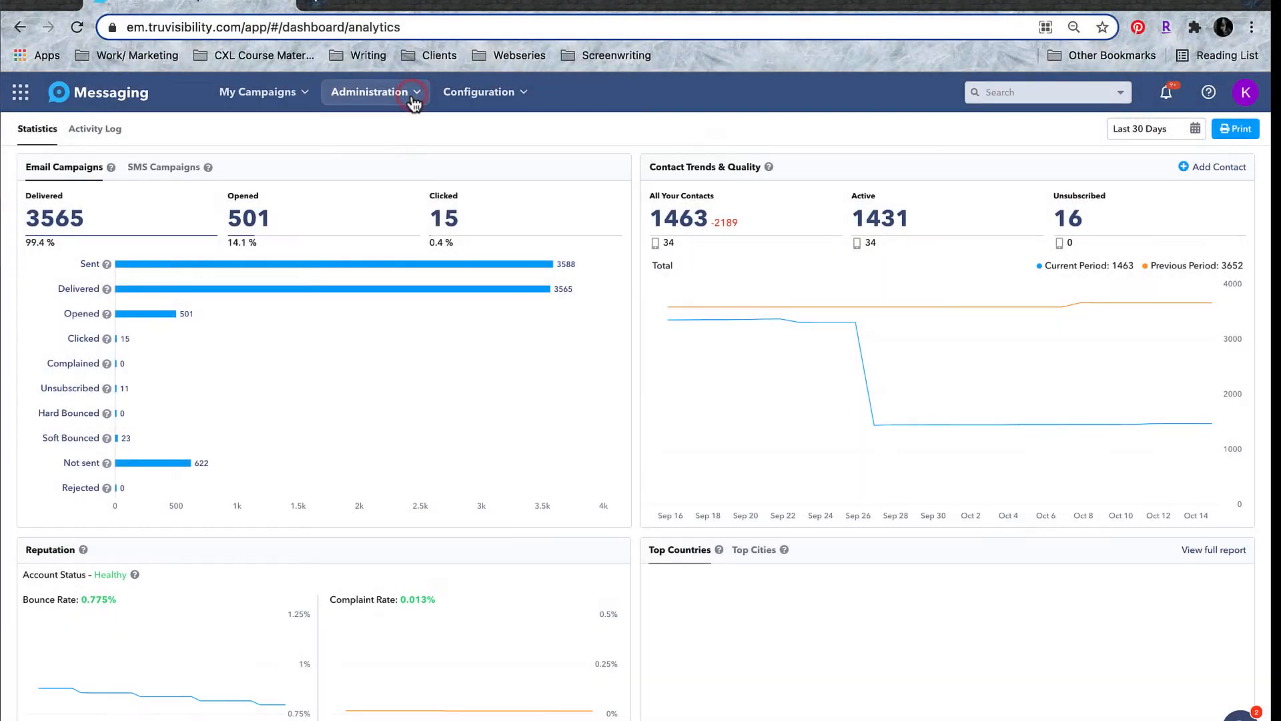
Filter the Contacts list by the blog subscribers tag, found by entering 'Su' in the Tag field.
{"action": "left_click", "coordinate": [394, 101]}
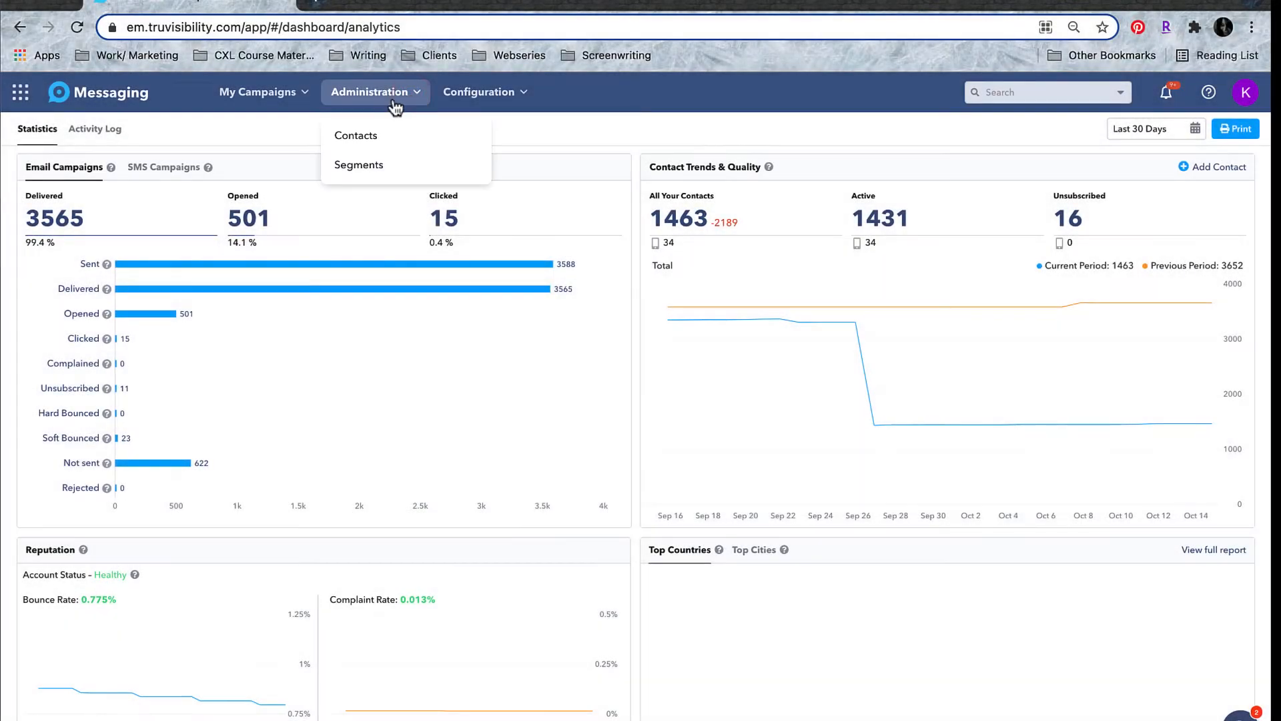
{"action": "left_click", "coordinate": [353, 137]}
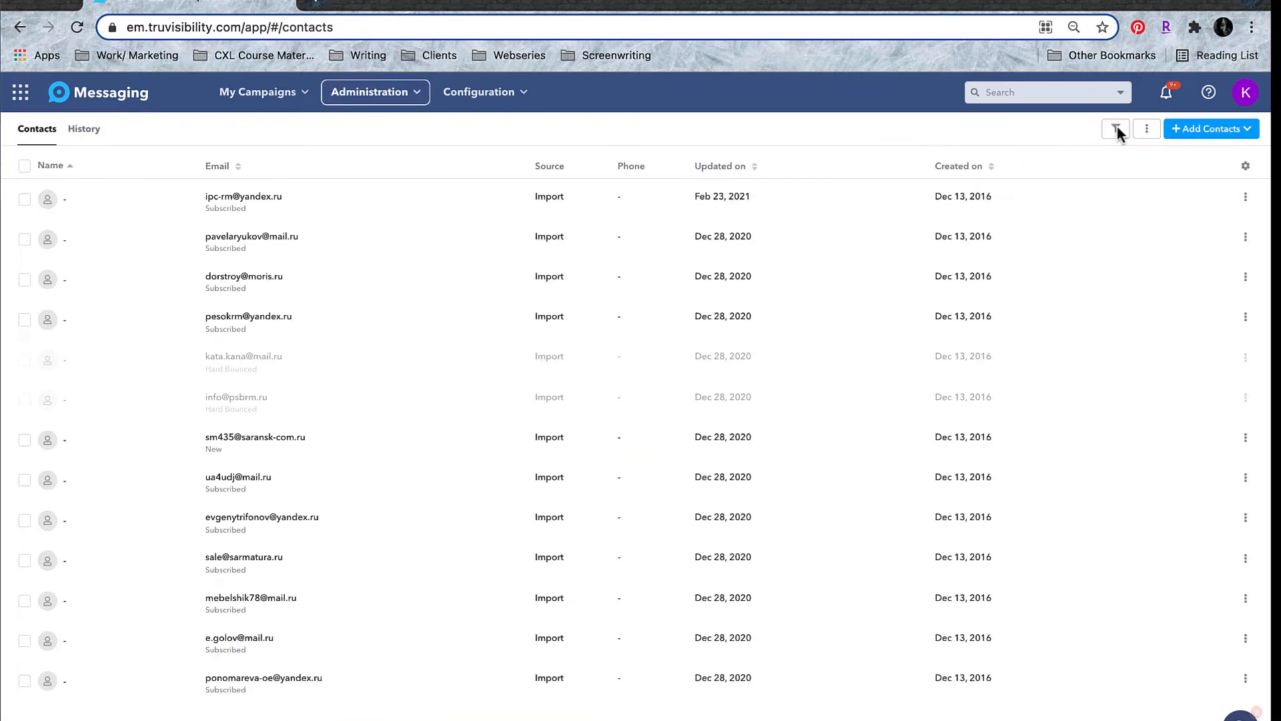
{"action": "left_click", "coordinate": [1117, 131]}
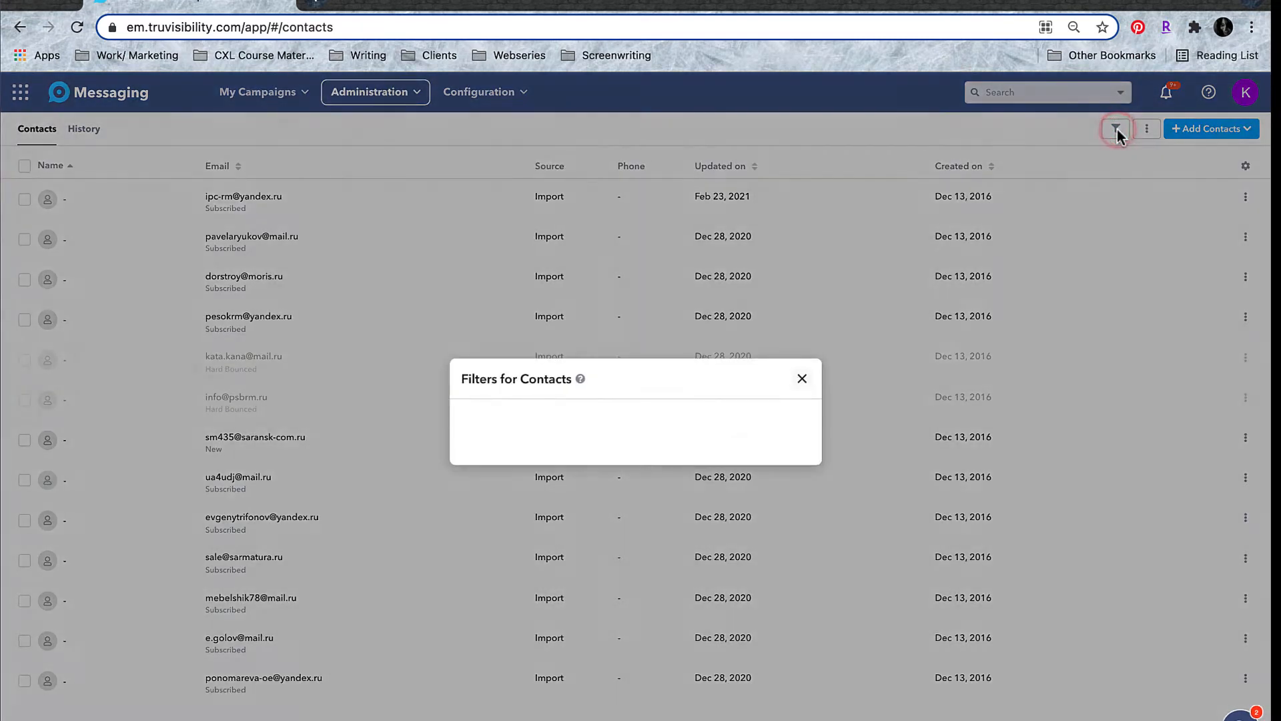
{"action": "left_click", "coordinate": [637, 411]}
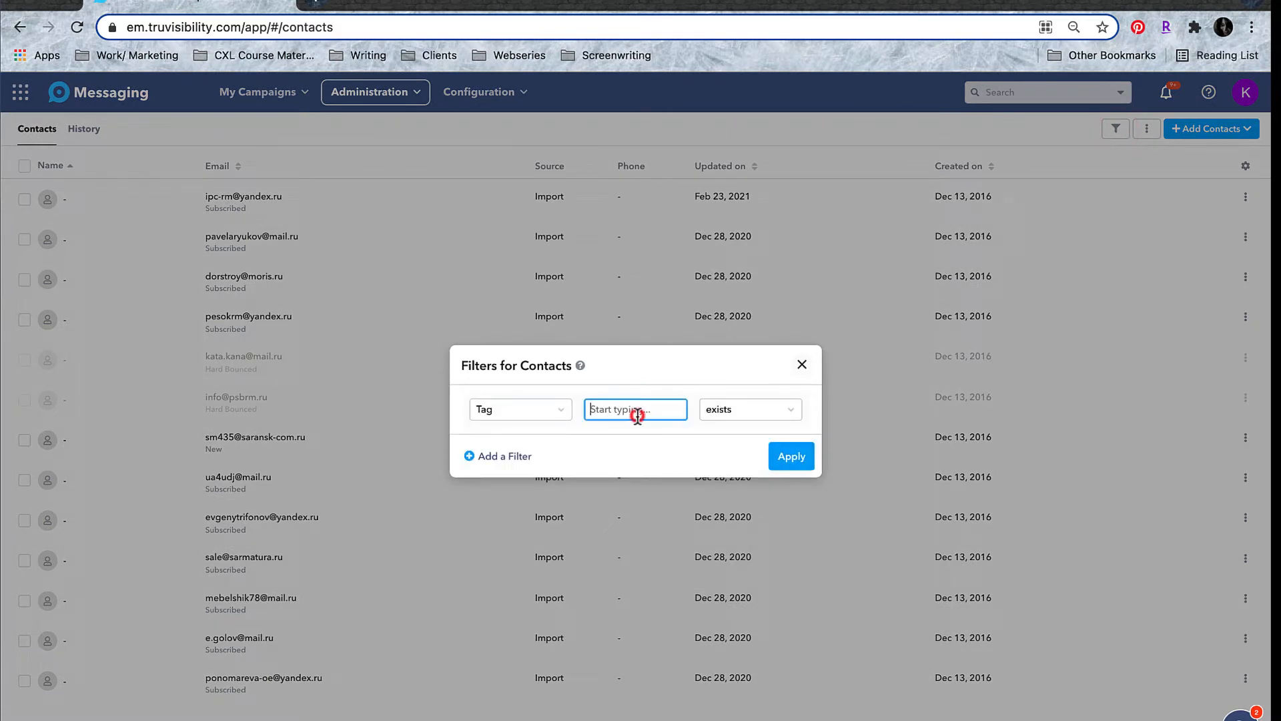
{"action": "type", "text": "Subscr"}
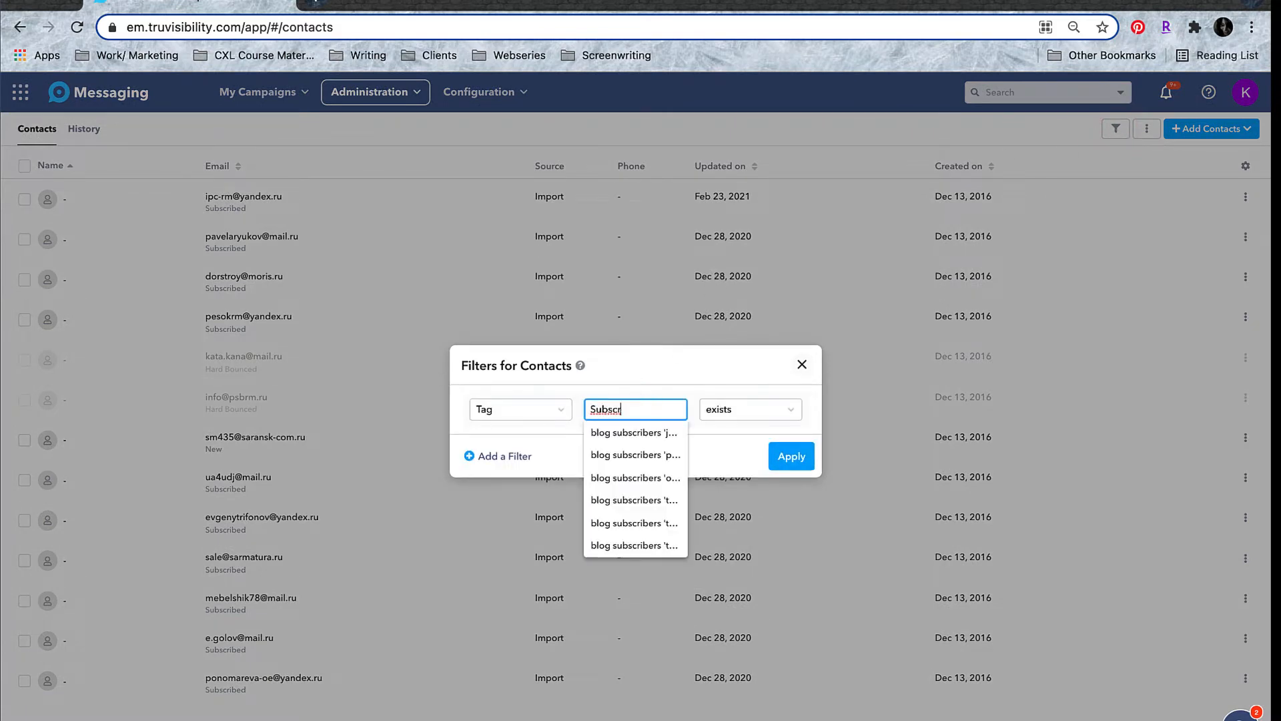
{"action": "left_click", "coordinate": [636, 432]}
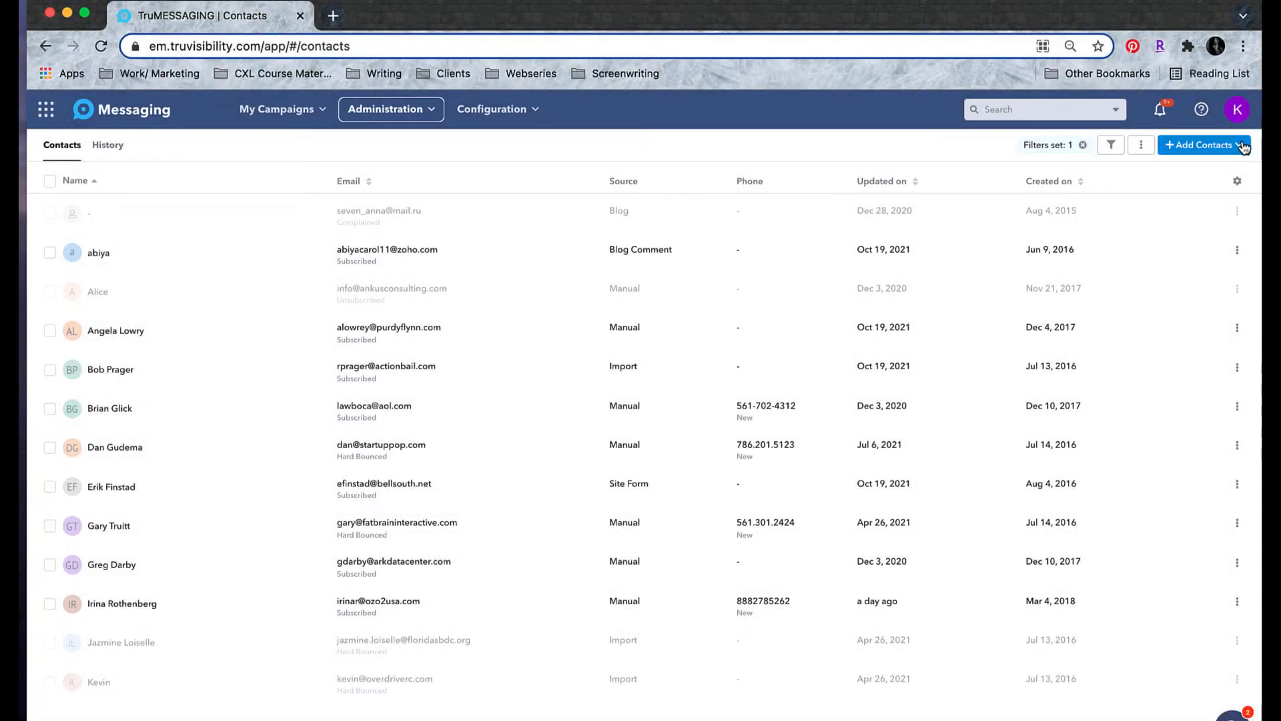
{"action": "left_click", "coordinate": [1242, 147]}
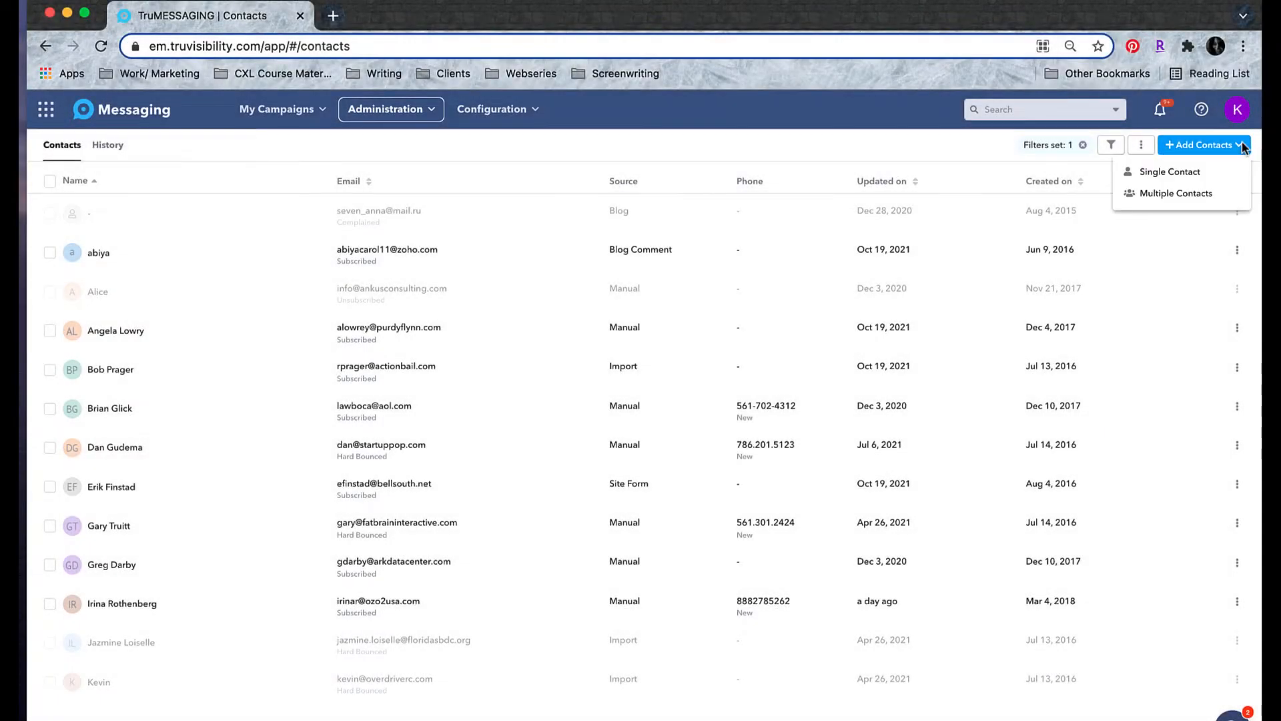
{"action": "left_click", "coordinate": [1154, 176]}
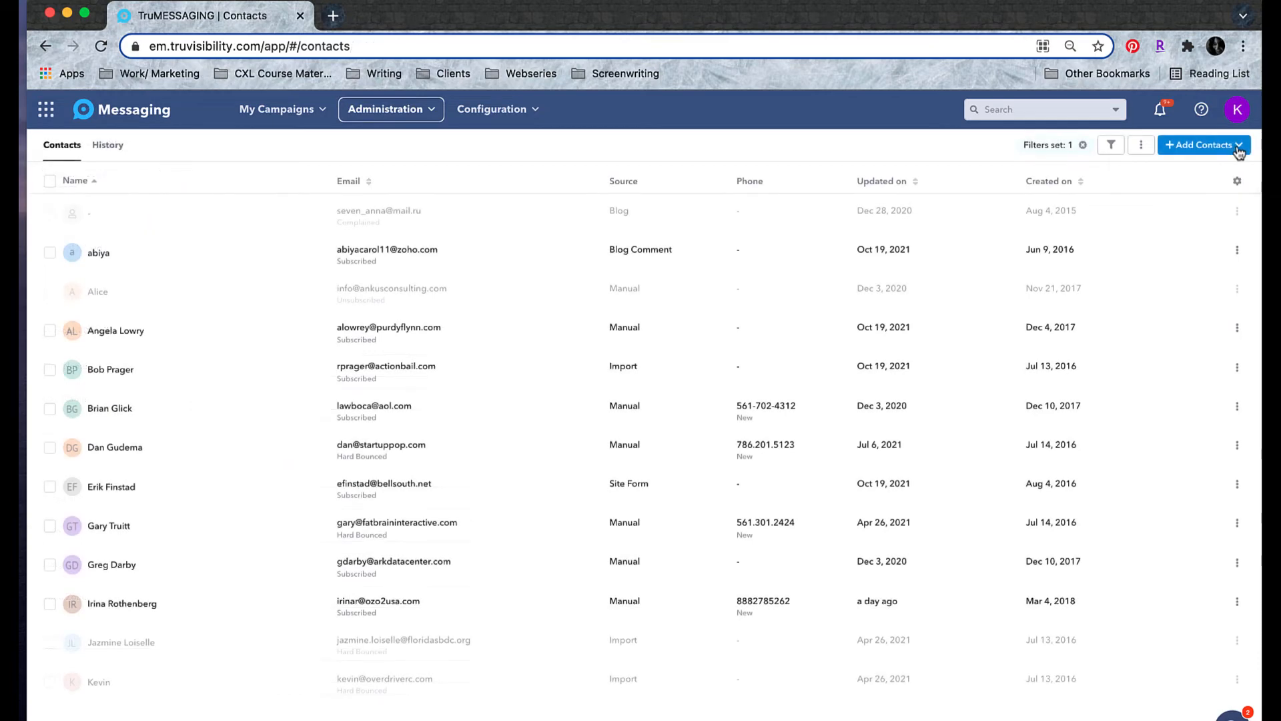
{"action": "left_click", "coordinate": [1238, 146]}
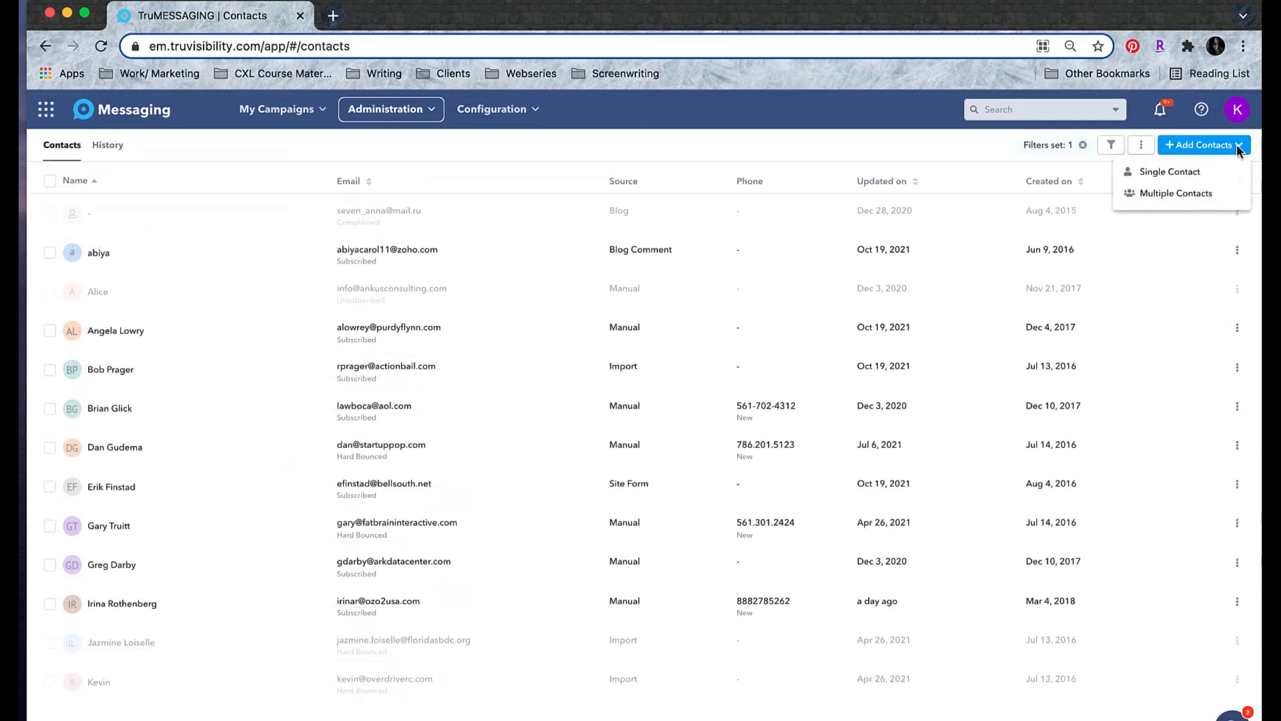
{"action": "left_click", "coordinate": [1187, 196]}
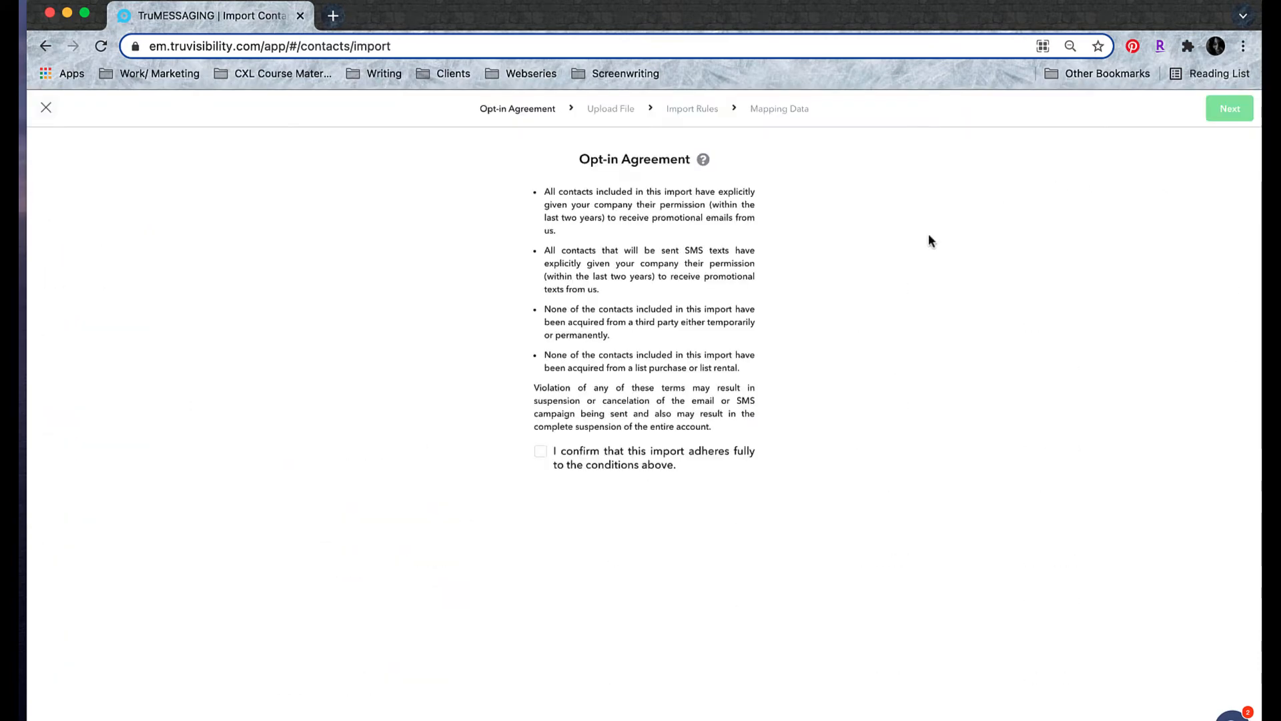
{"action": "left_click", "coordinate": [557, 455]}
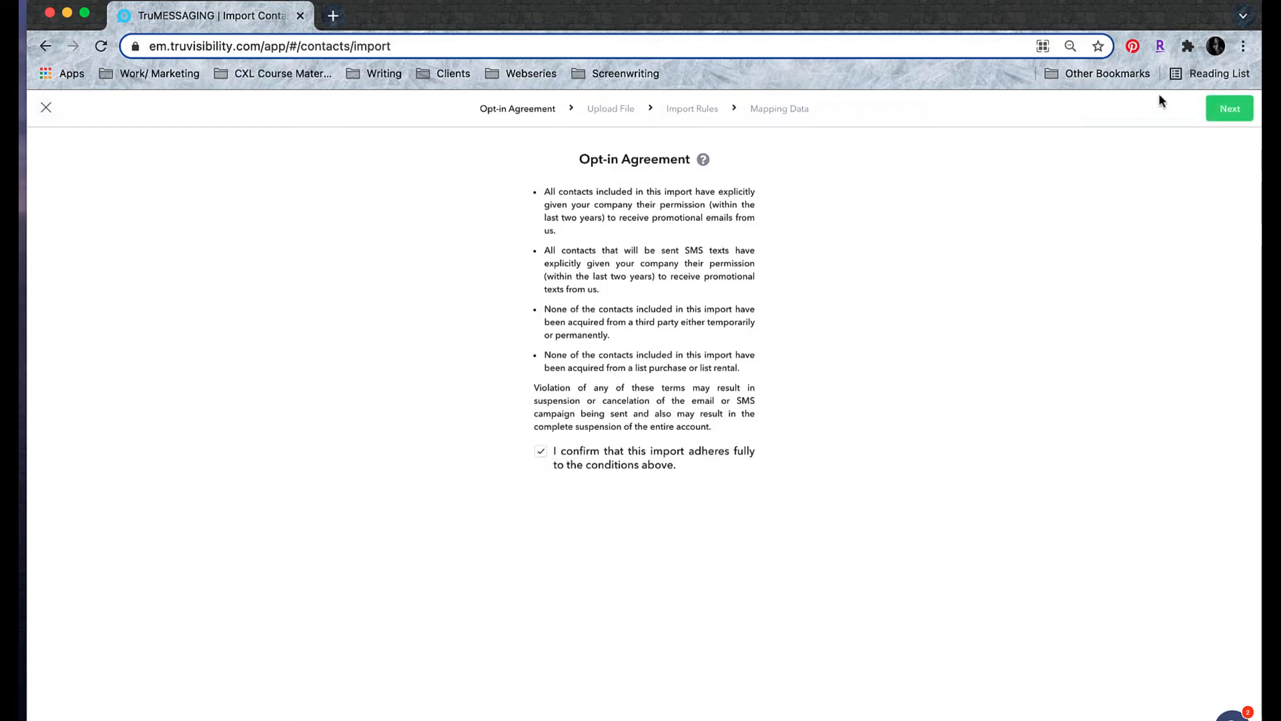
{"action": "left_click", "coordinate": [1221, 114]}
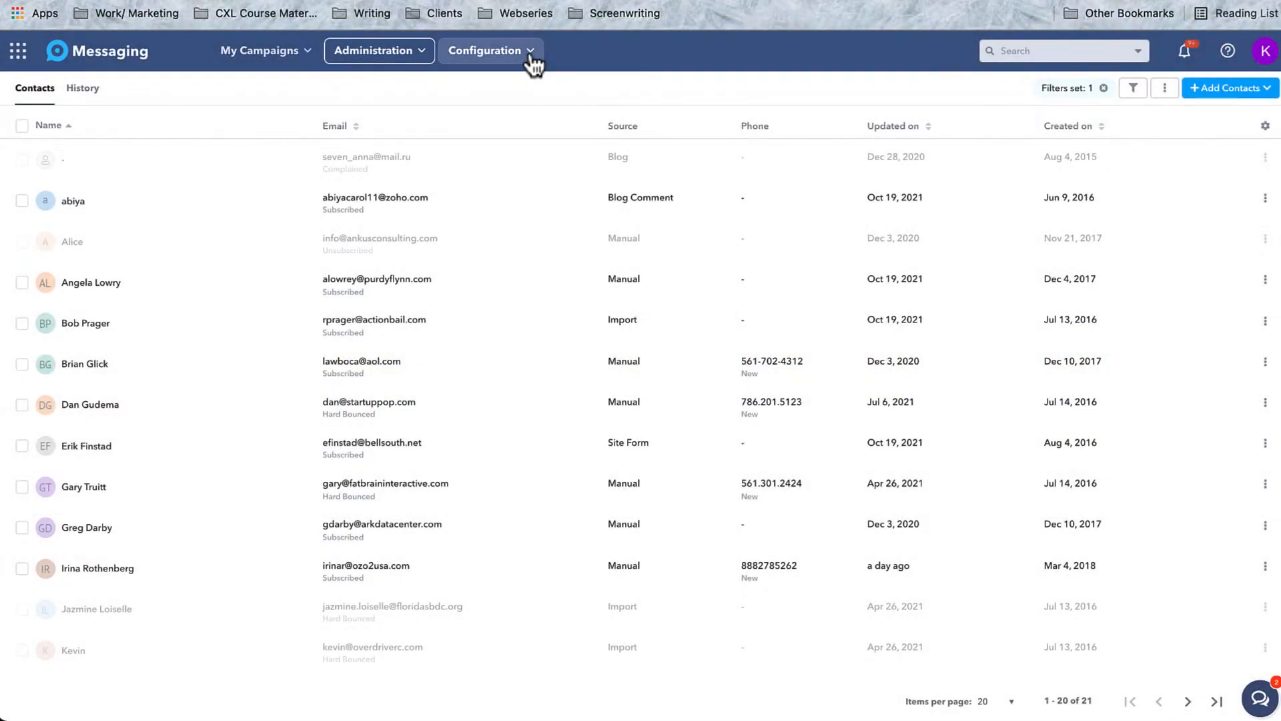
Go to Configuration > Contact Fields and start a new contact field.
{"action": "left_click", "coordinate": [530, 53]}
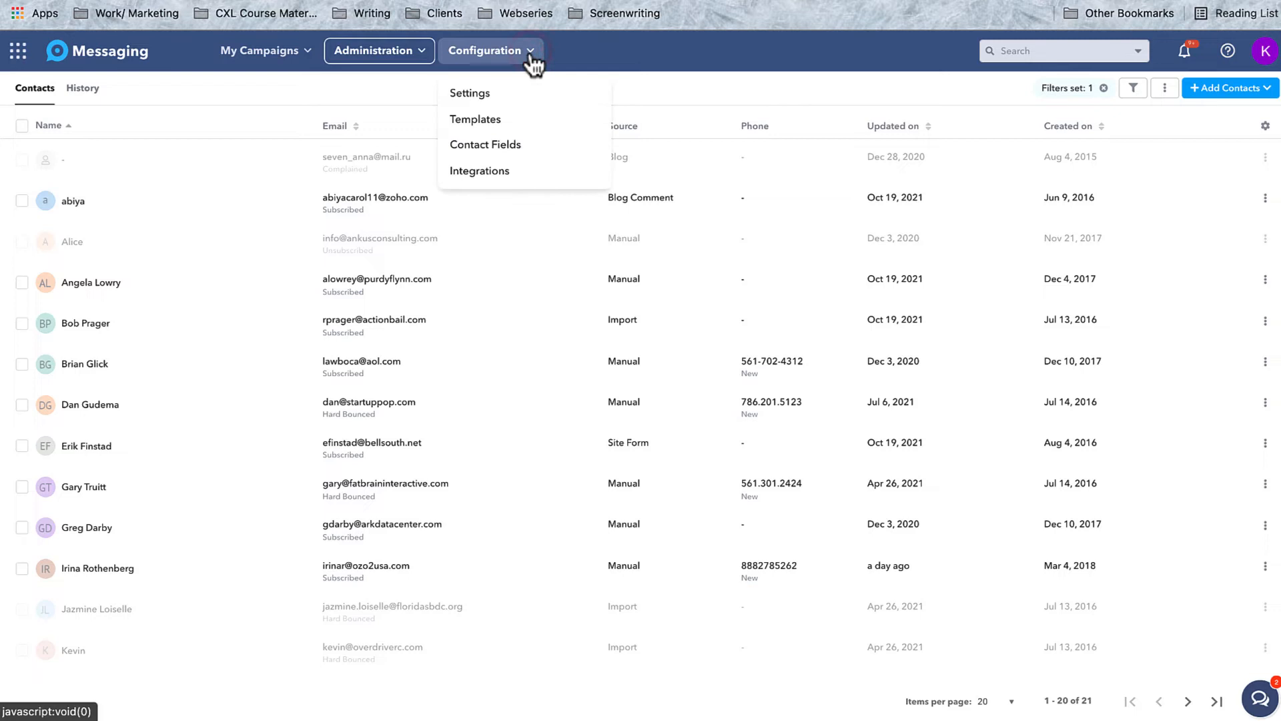
{"action": "left_click", "coordinate": [490, 145]}
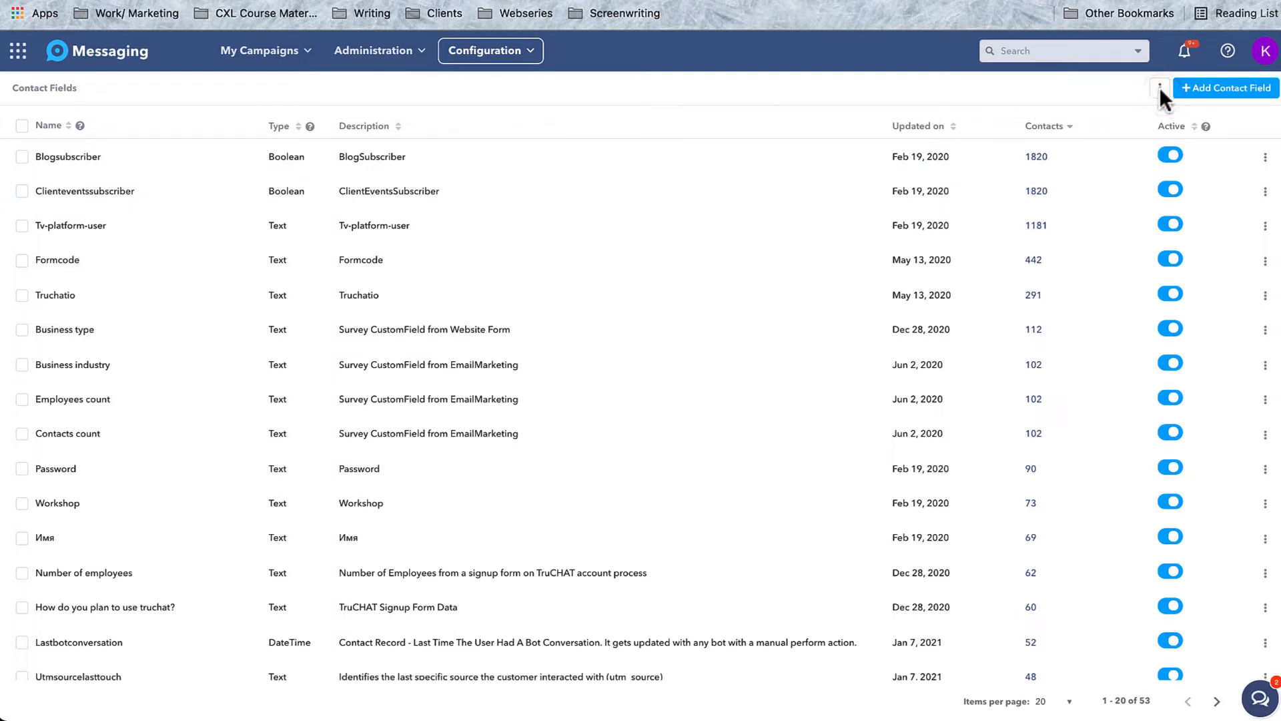
{"action": "left_click", "coordinate": [1205, 95]}
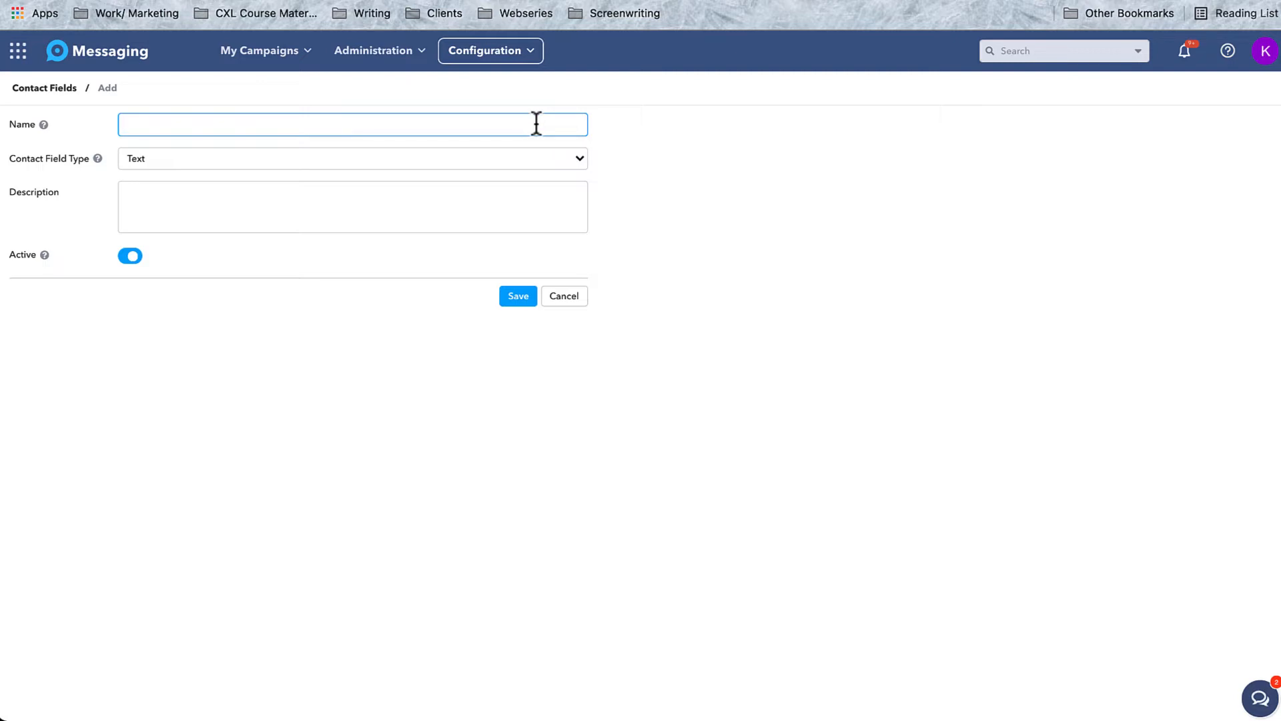
Fill in a 'Date Joined' DateTime field with its description, toggle Active off and on, then cancel.
{"action": "type", "text": "Date Joined"}
{"action": "left_click", "coordinate": [445, 162]}
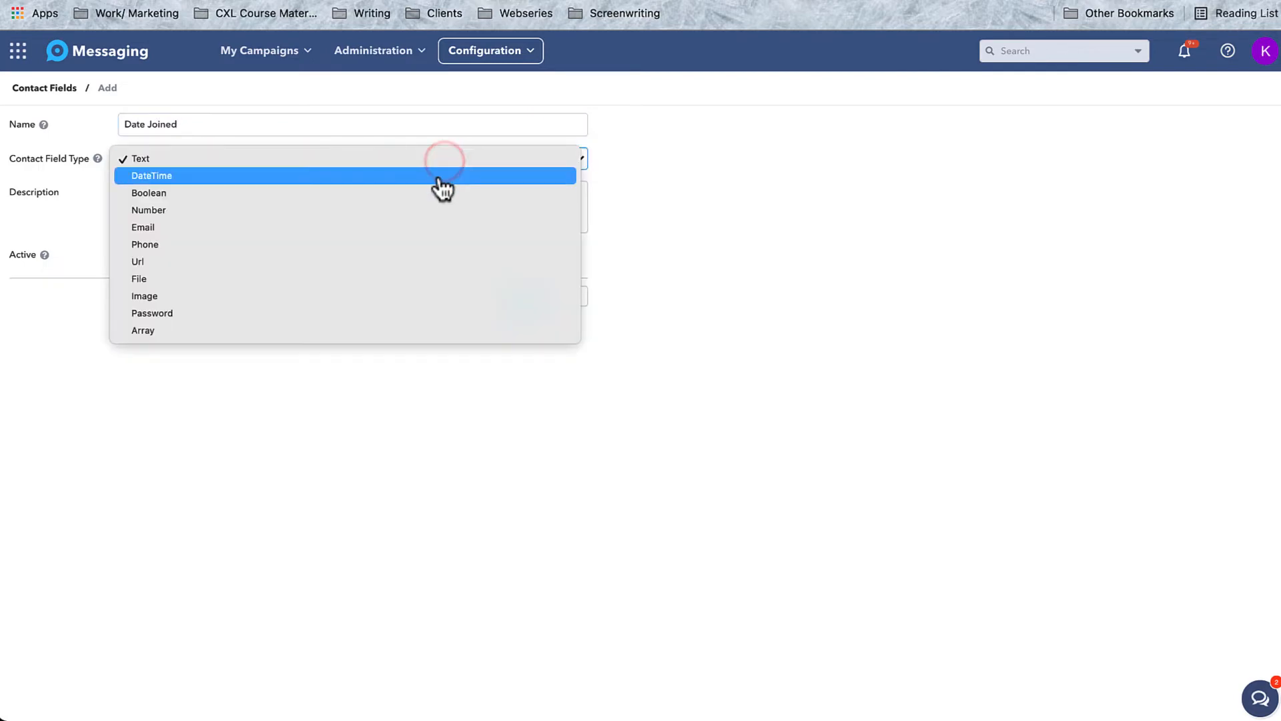
{"action": "left_click", "coordinate": [439, 177]}
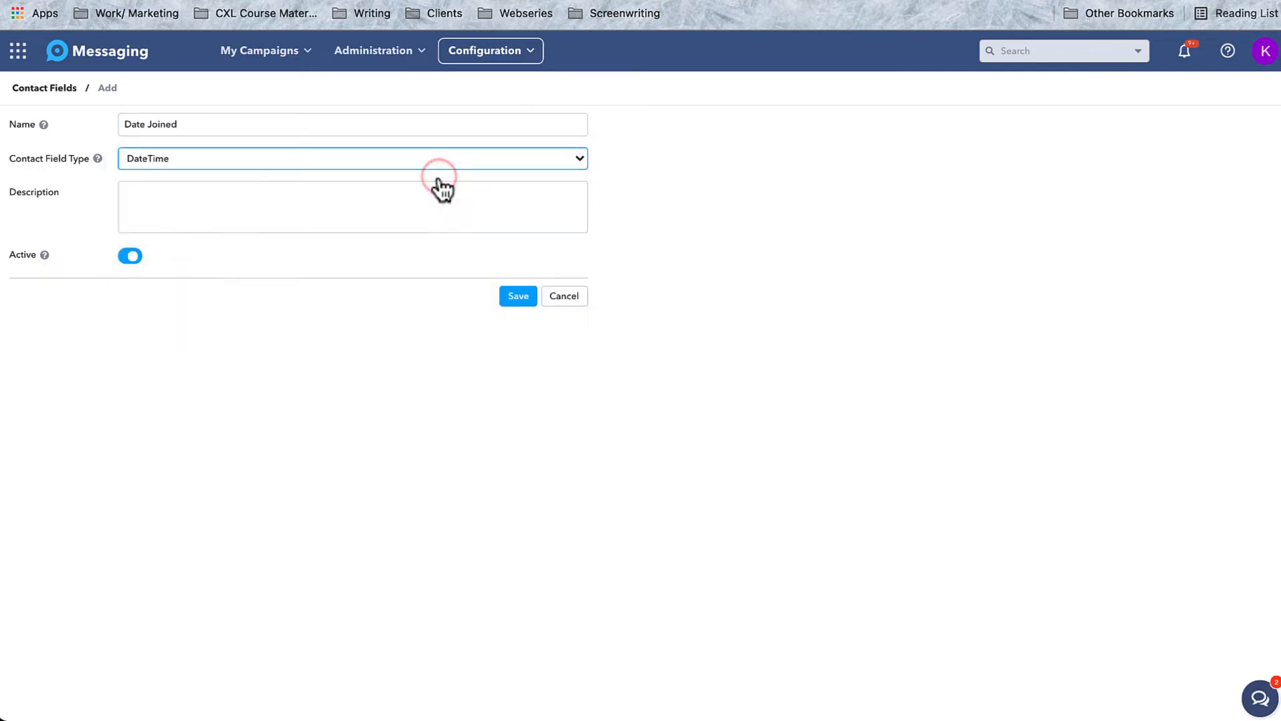
{"action": "left_click", "coordinate": [408, 191]}
{"action": "type", "text": "Date customer joined company"}
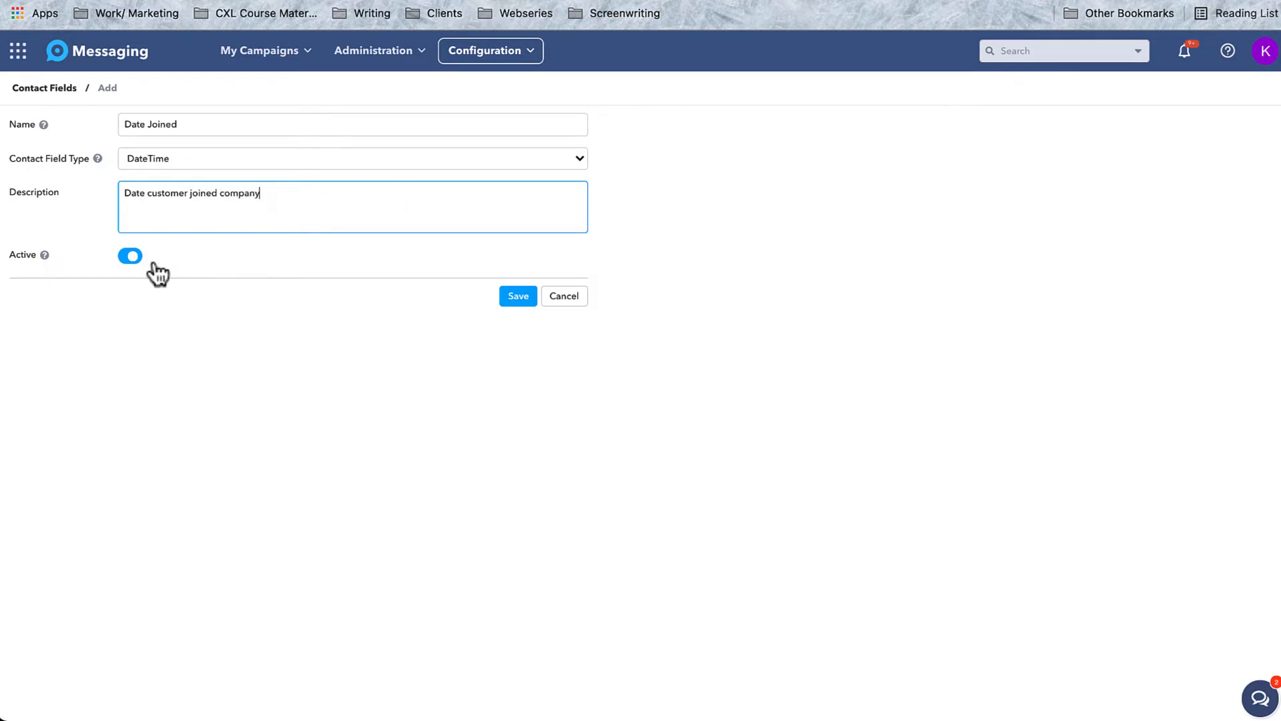
{"action": "left_click", "coordinate": [128, 258]}
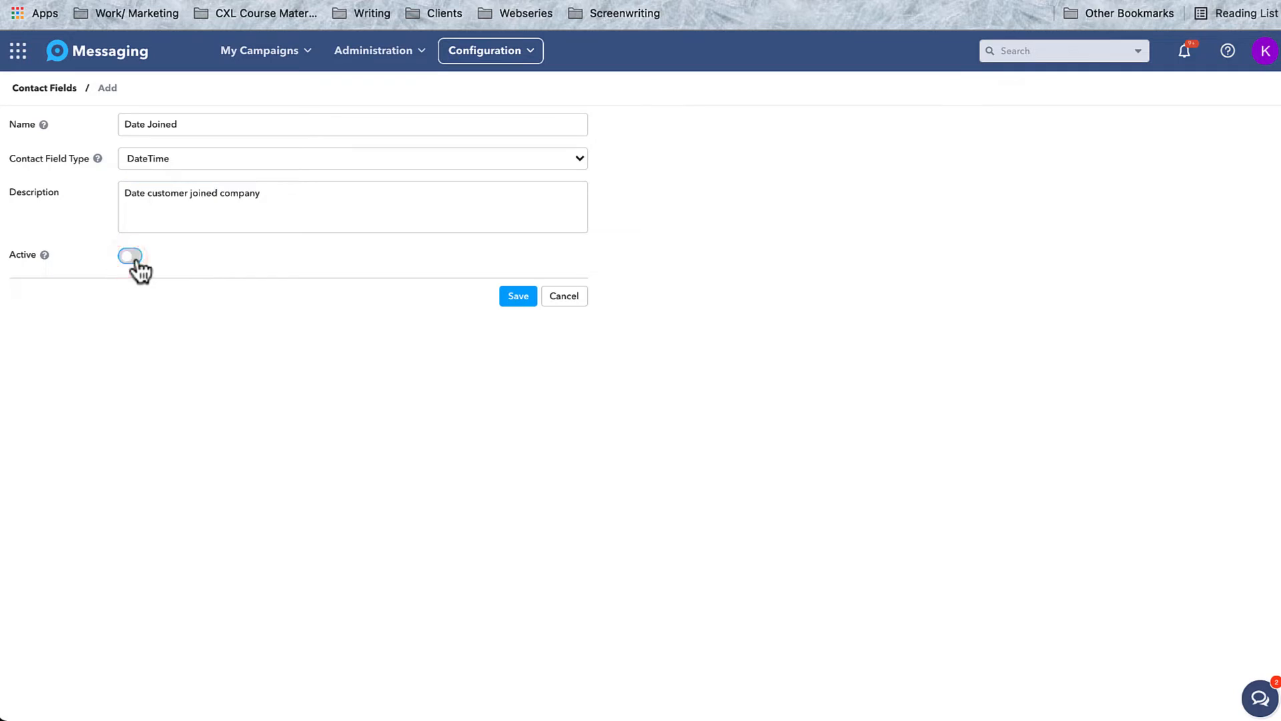
{"action": "left_click", "coordinate": [133, 258]}
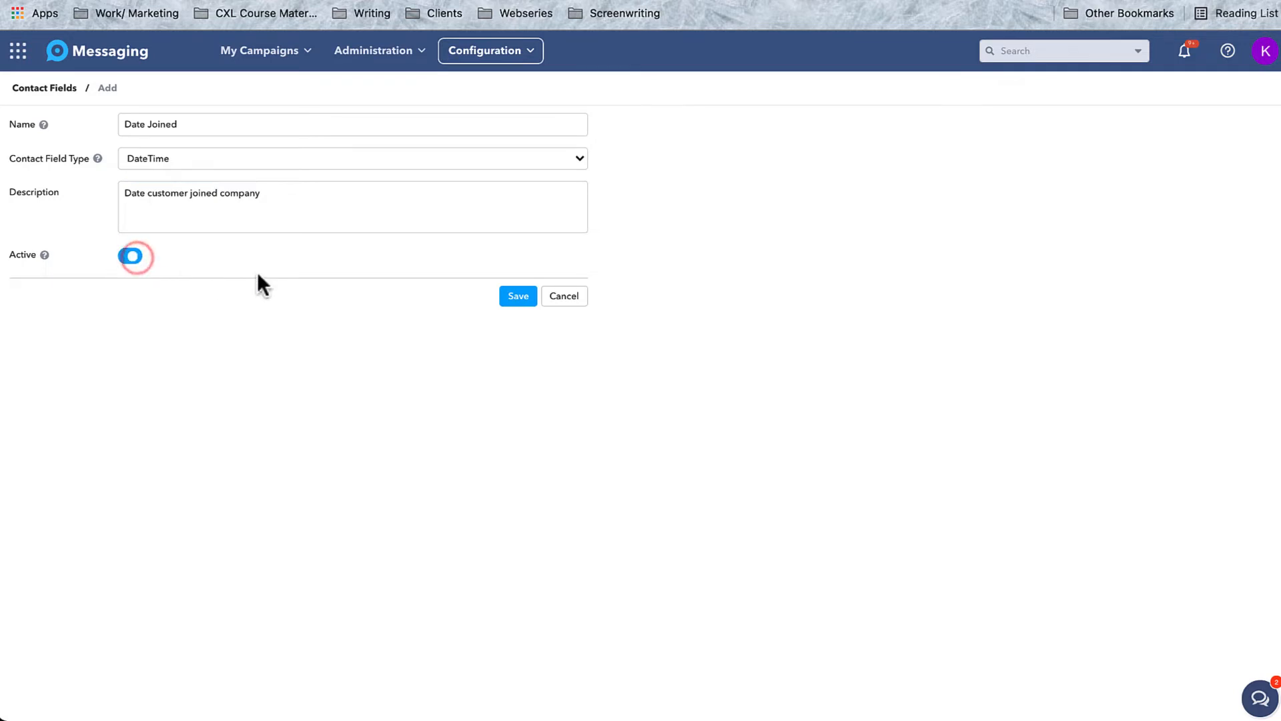
{"action": "left_click", "coordinate": [535, 310]}
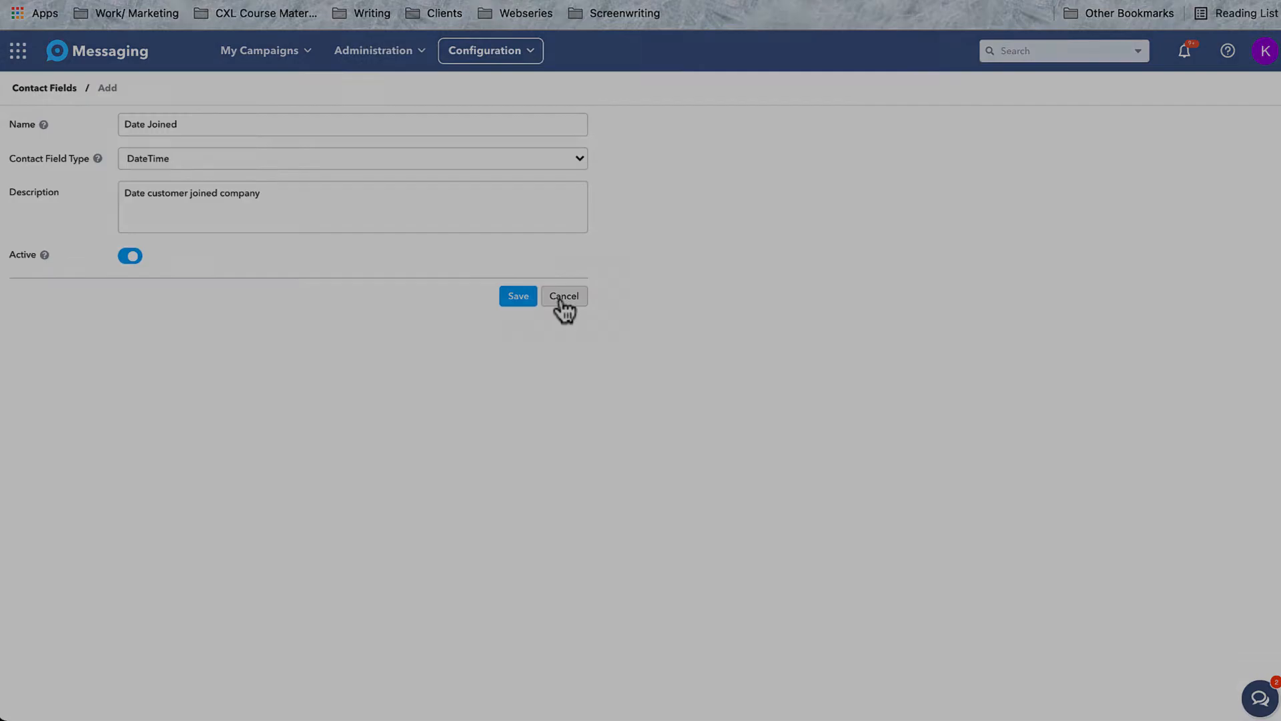
{"action": "left_click", "coordinate": [563, 298]}
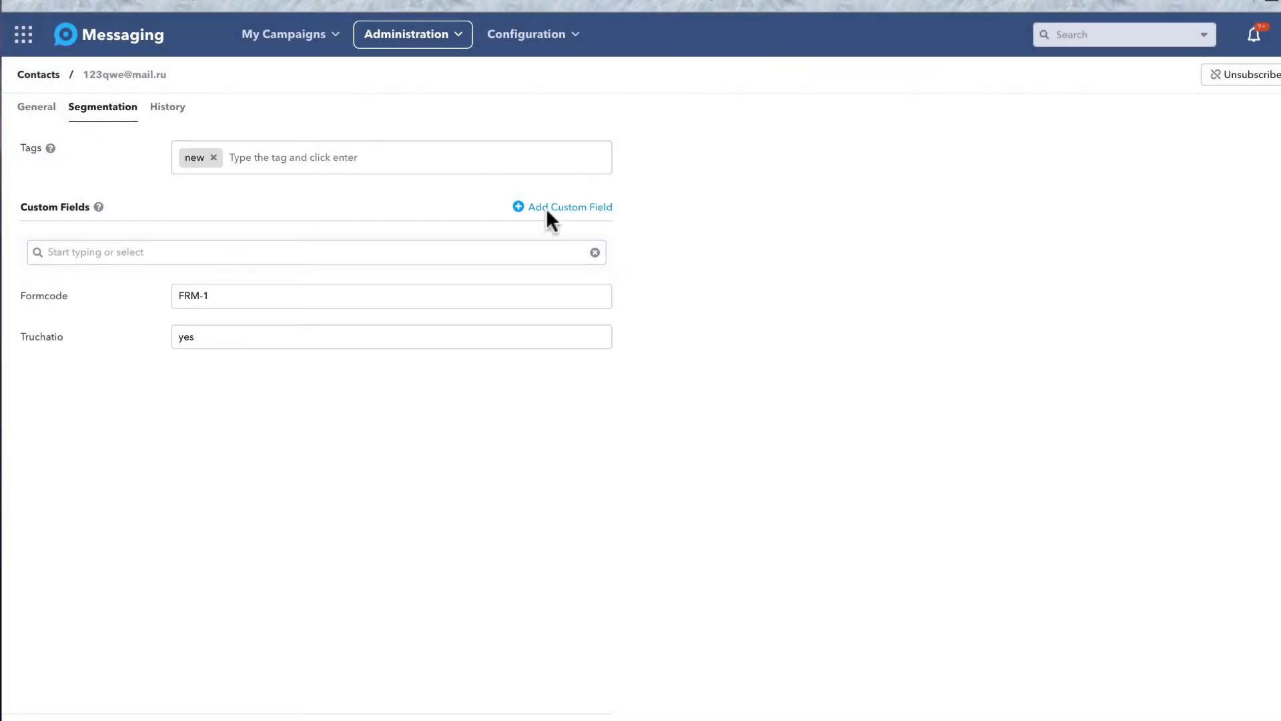
Add a custom field to the contact and search the field names for 'Work'.
{"action": "left_click", "coordinate": [549, 208]}
{"action": "left_click", "coordinate": [594, 387]}
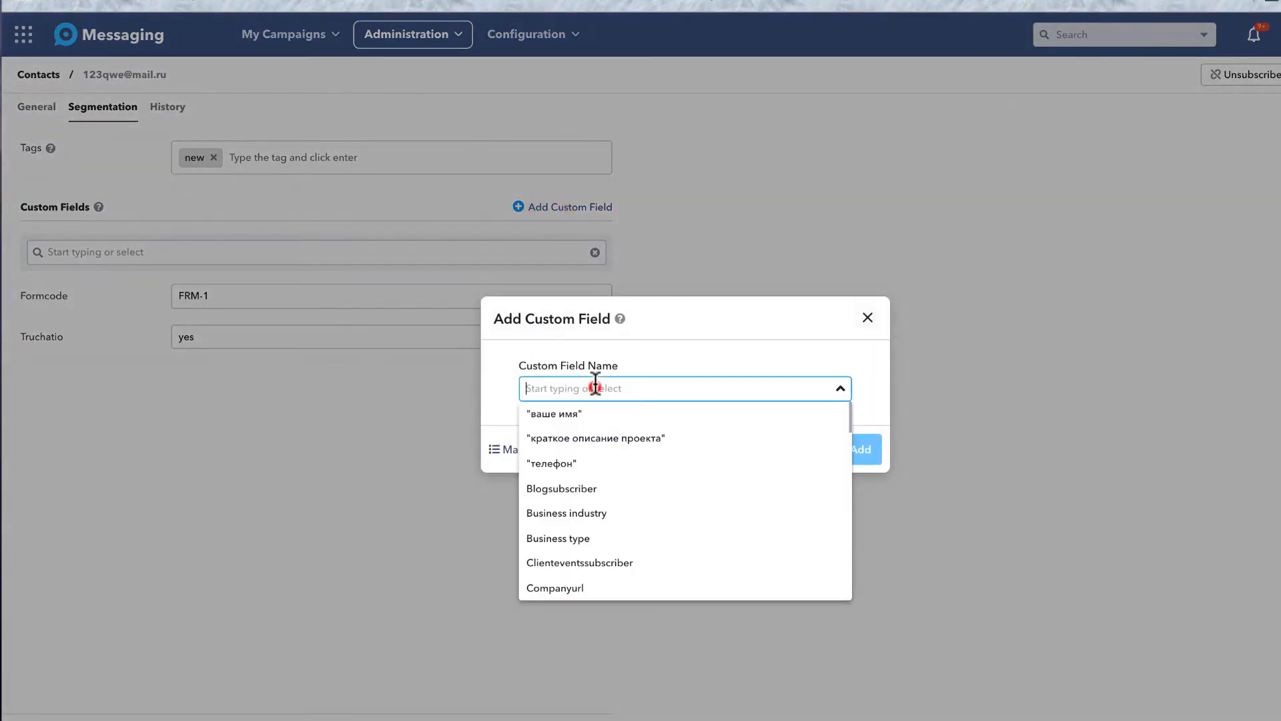
{"action": "type", "text": "Work"}
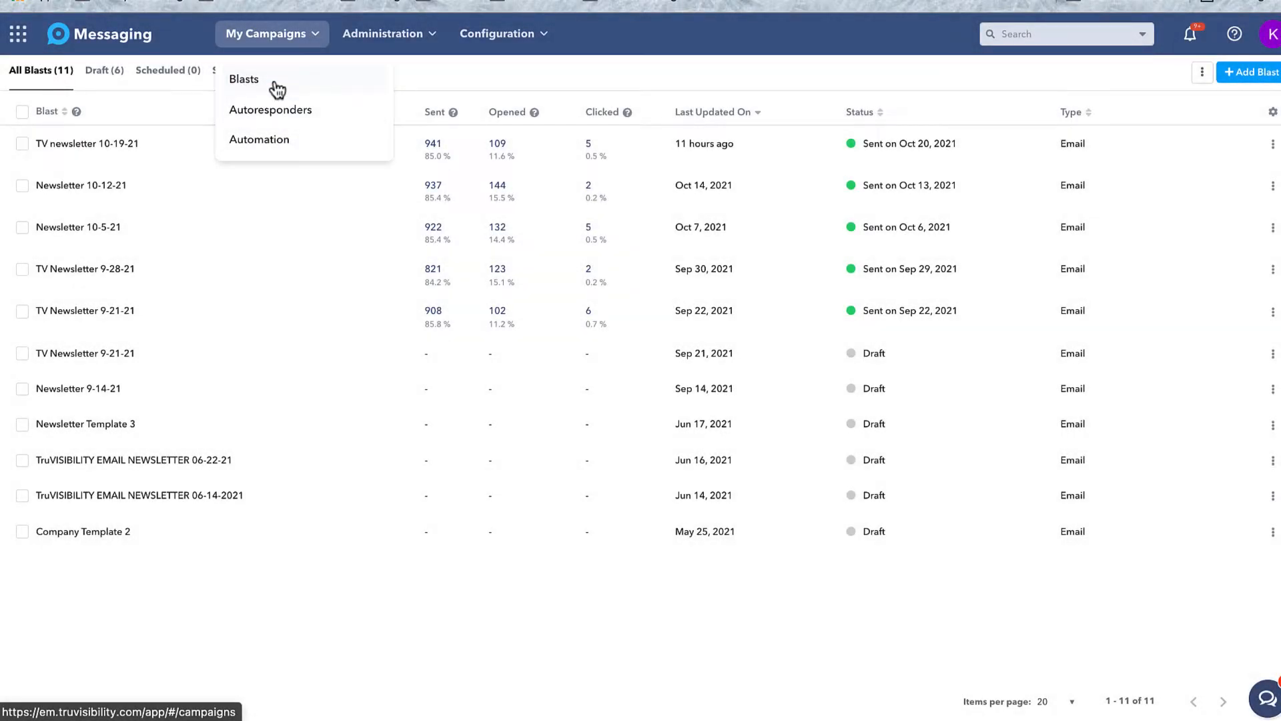
Start a new blast, switch the channel to SMS and back to Email, and tick Sell Your Product.
{"action": "left_click", "coordinate": [537, 82]}
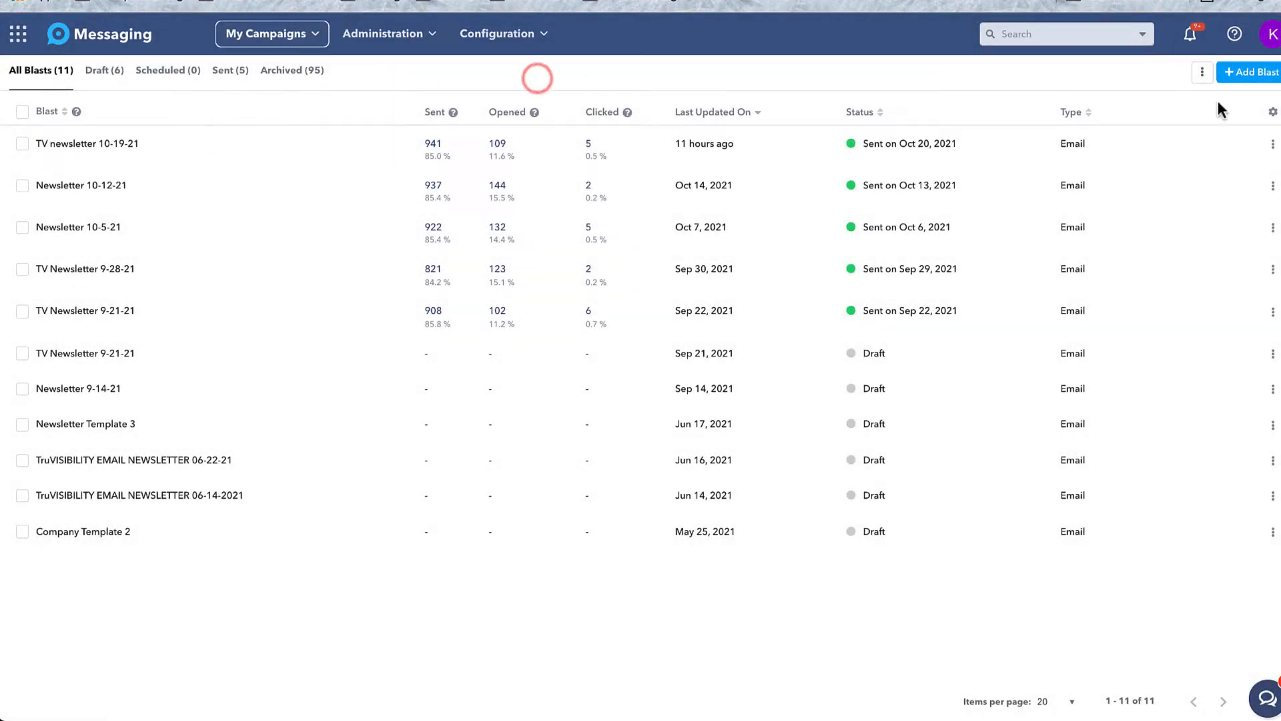
{"action": "left_click", "coordinate": [1248, 75]}
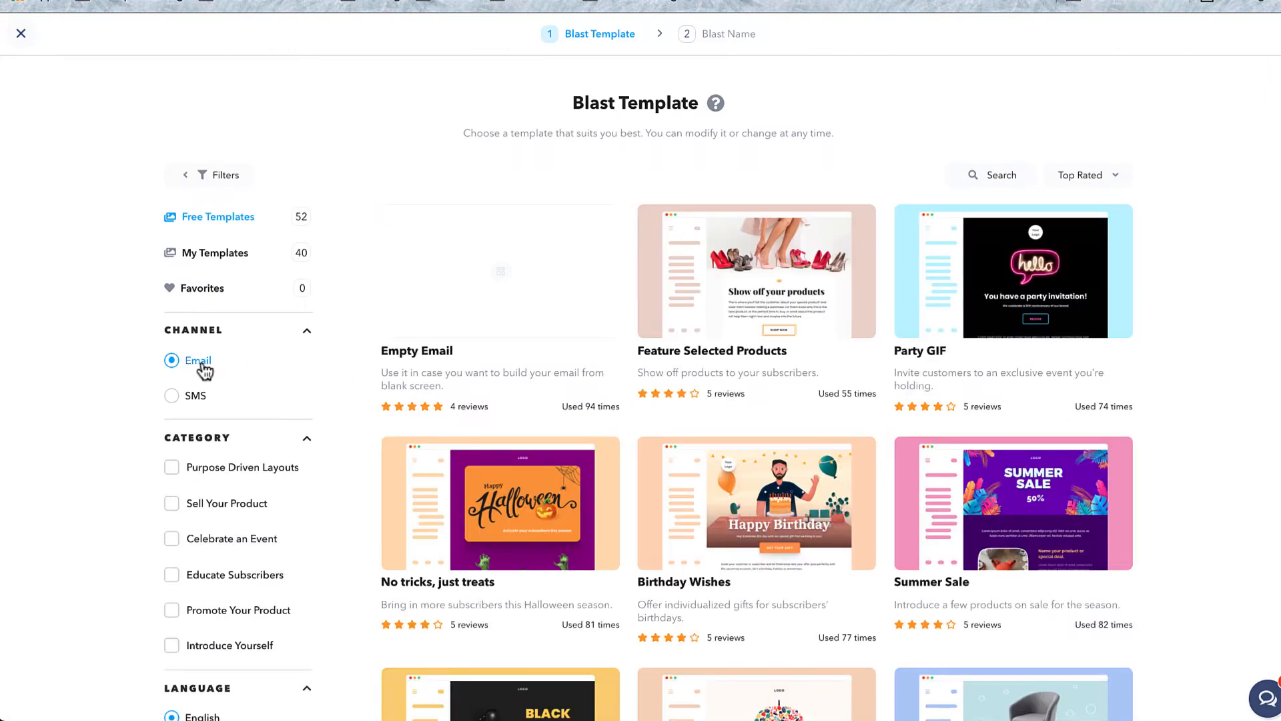
{"action": "left_click", "coordinate": [202, 362]}
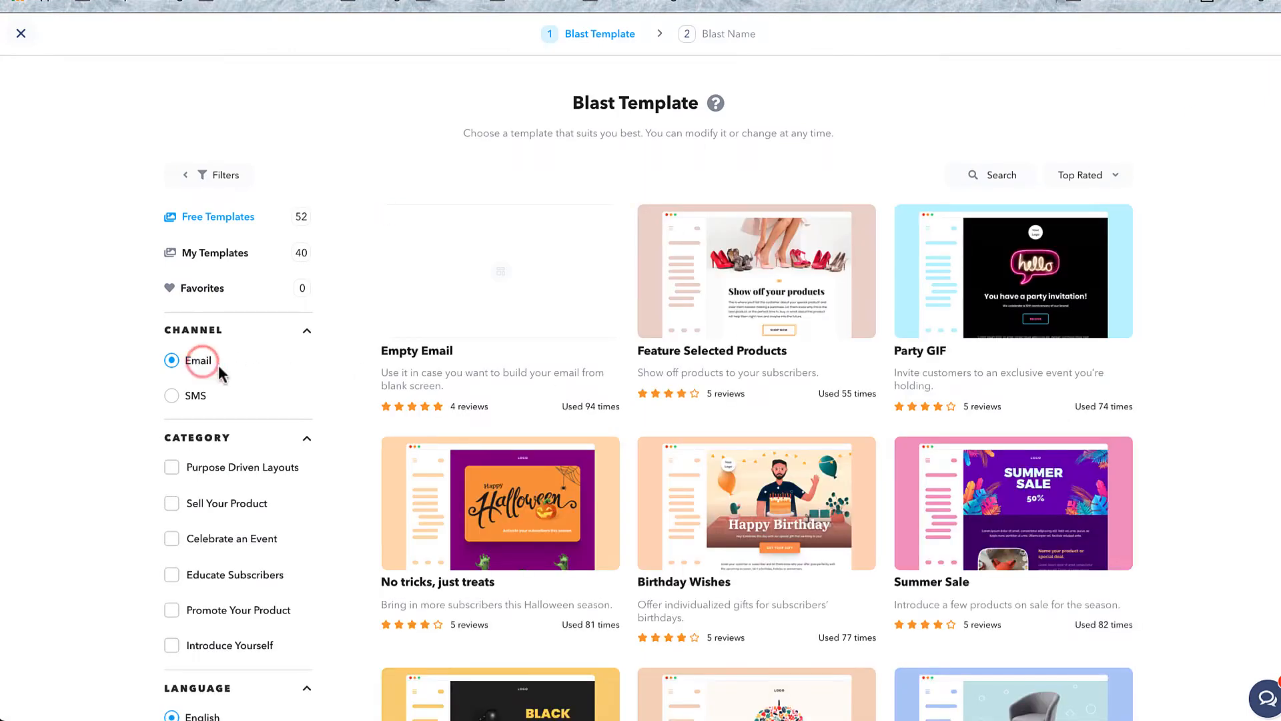
{"action": "left_click", "coordinate": [196, 395]}
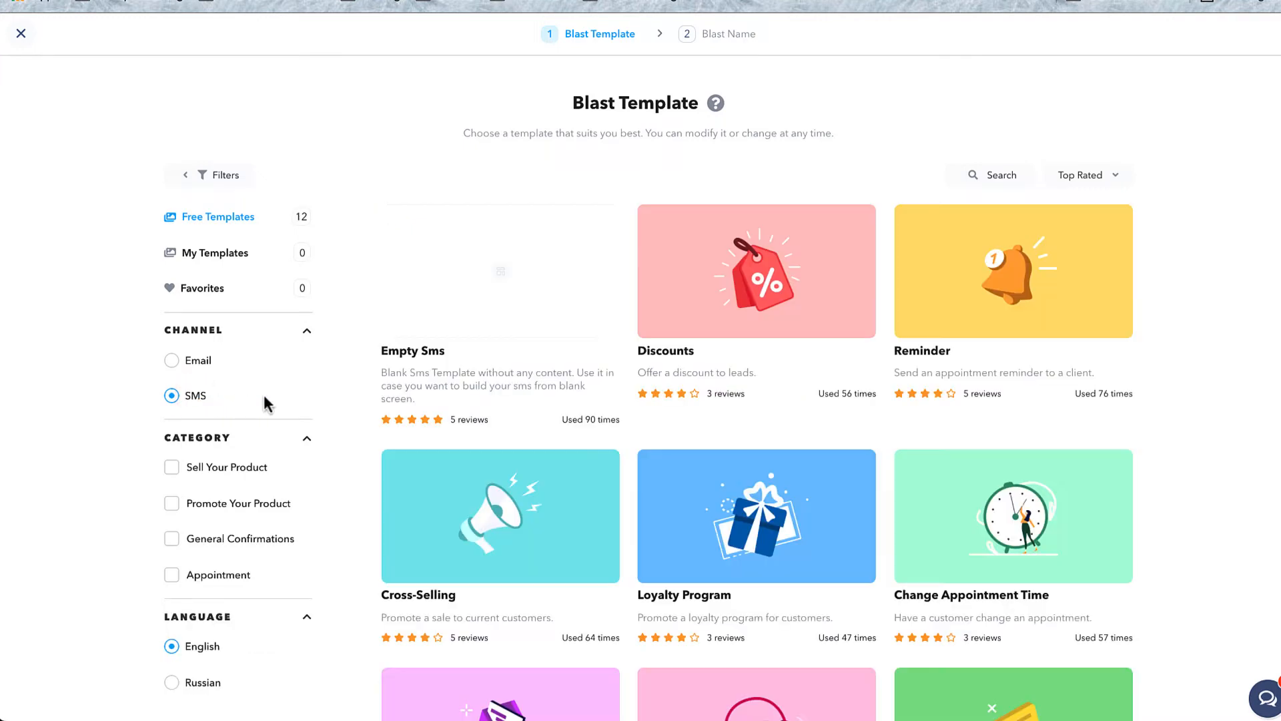
{"action": "left_click", "coordinate": [200, 363]}
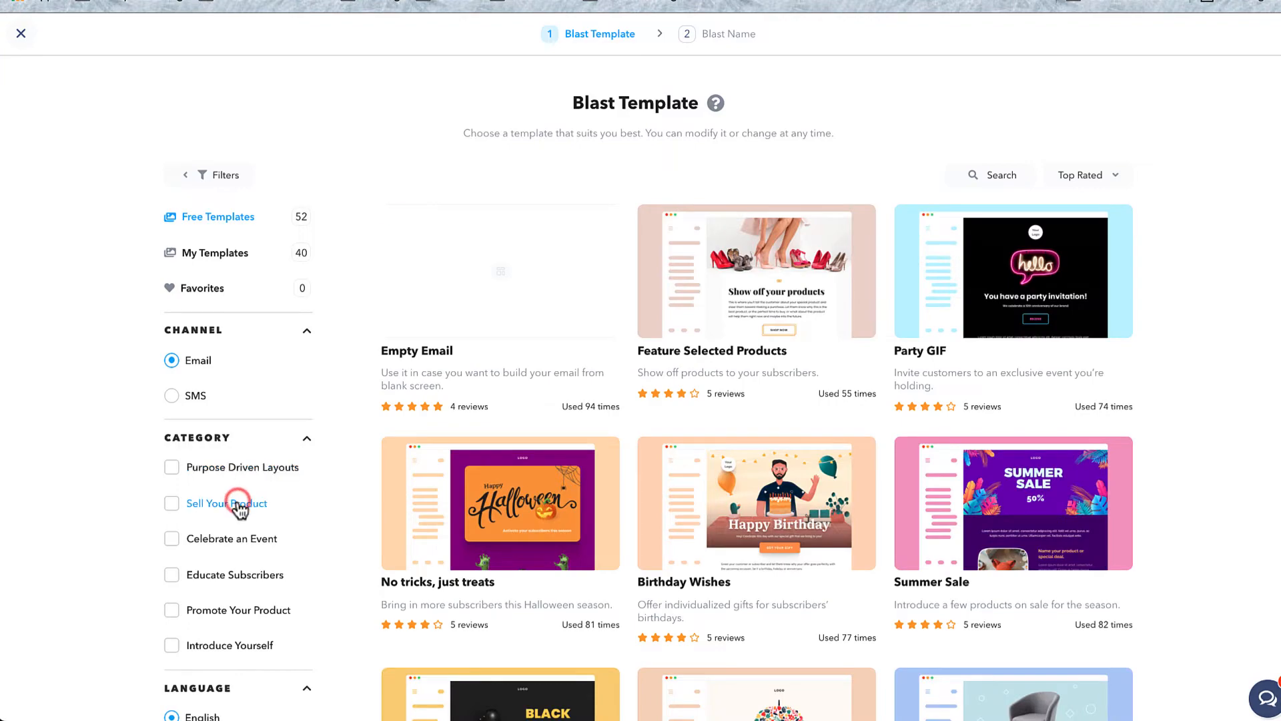
{"action": "left_click", "coordinate": [239, 507]}
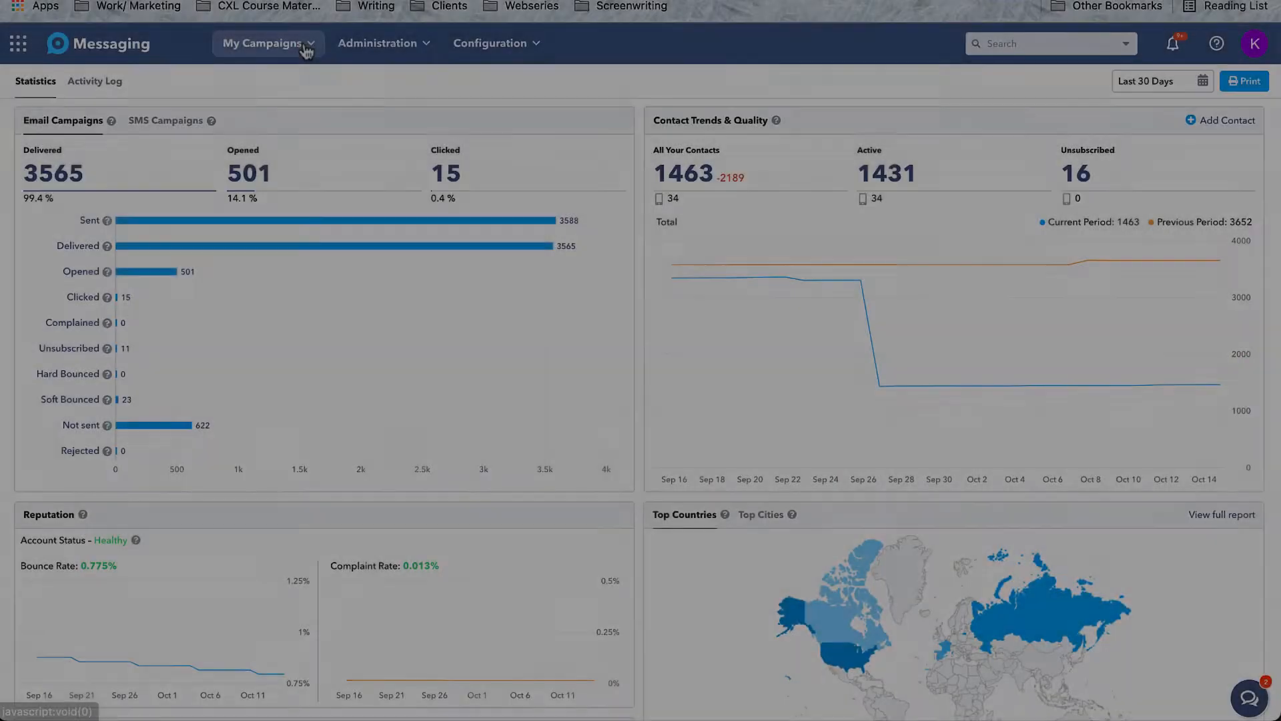
Start a new blast under My Campaigns > Blasts using the 'Happy Holidays - Copy' template from My Templates.
{"action": "left_click", "coordinate": [304, 47]}
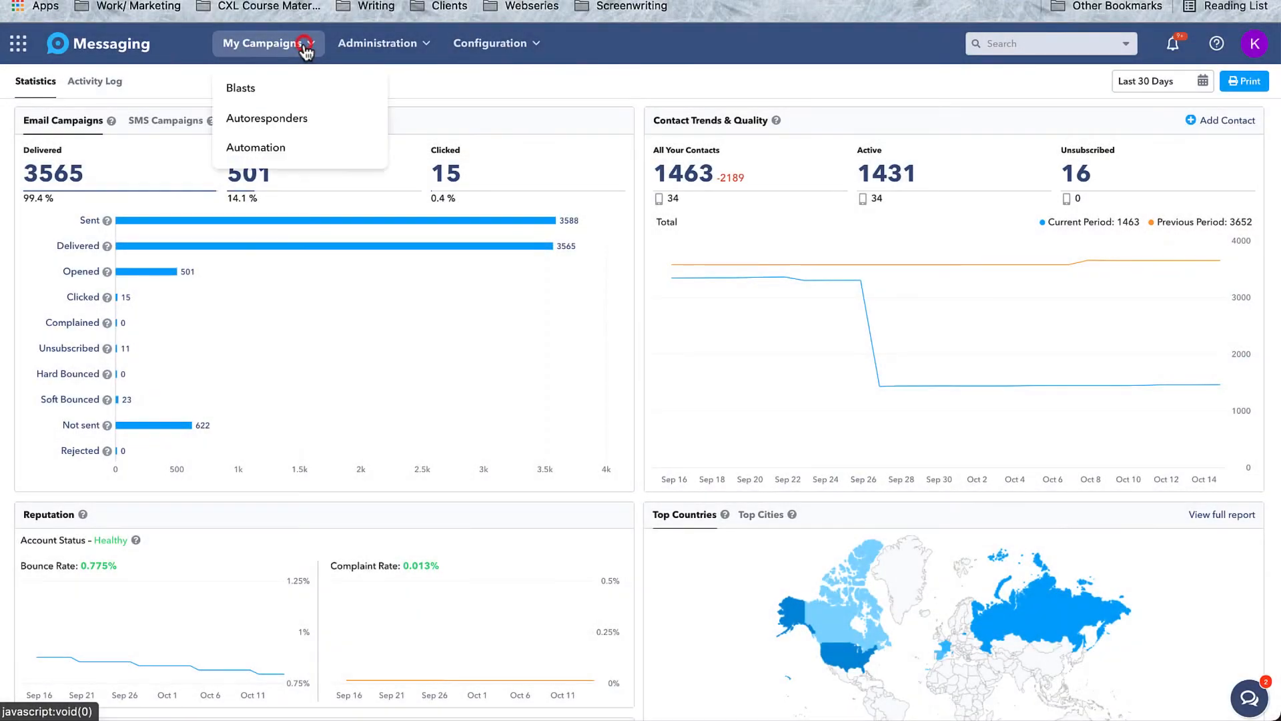
{"action": "left_click", "coordinate": [276, 89]}
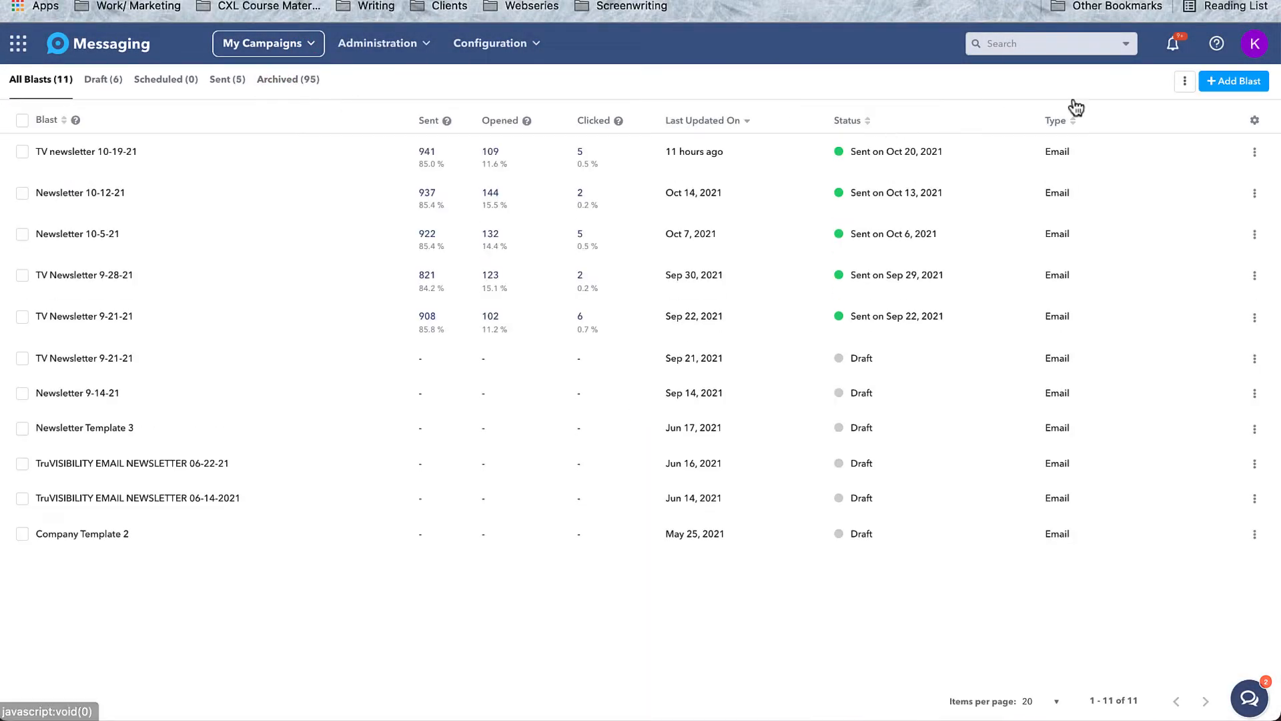
{"action": "left_click", "coordinate": [1226, 81]}
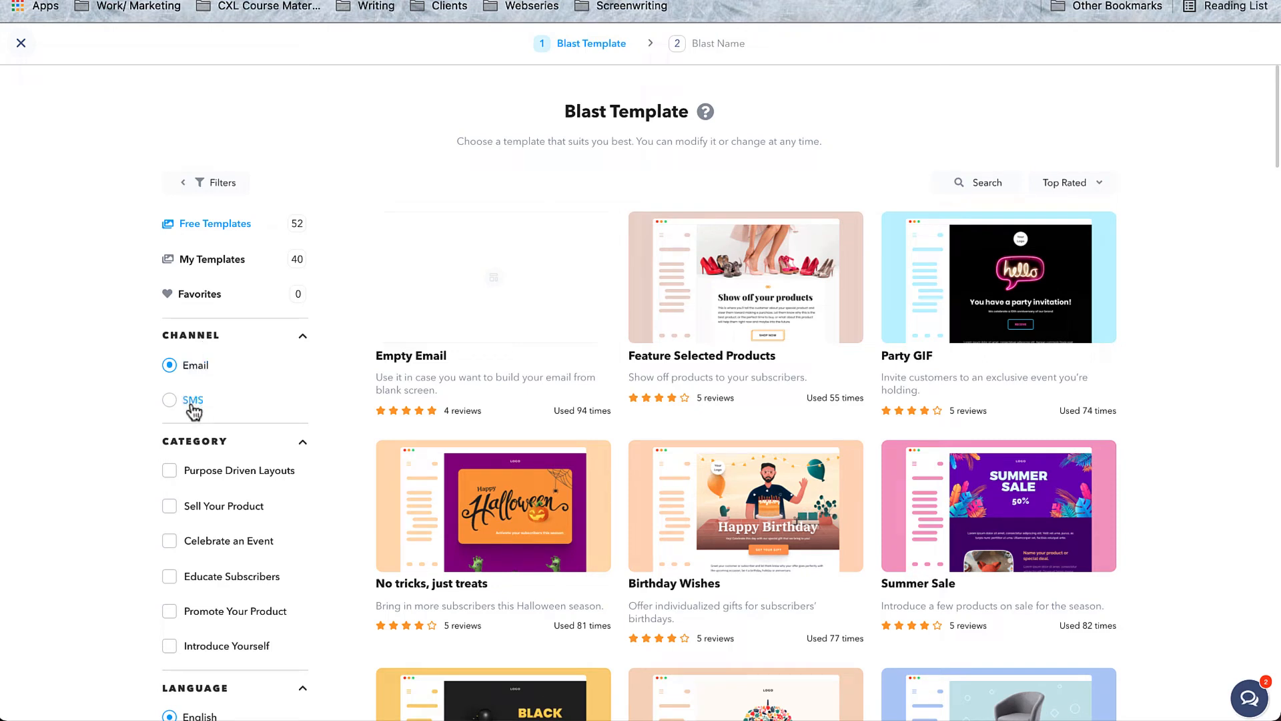
{"action": "left_click", "coordinate": [223, 262]}
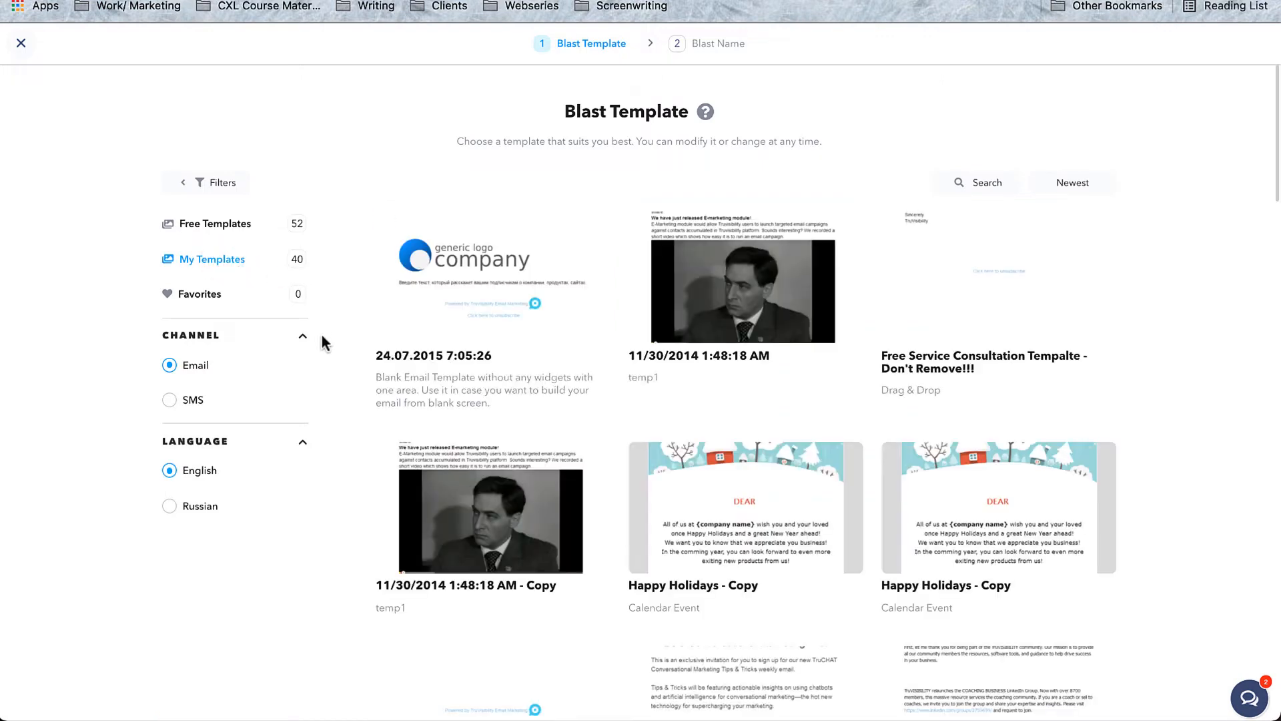
{"action": "scroll", "coordinate": [322, 342], "scroll_direction": "down", "scroll_amount": 2}
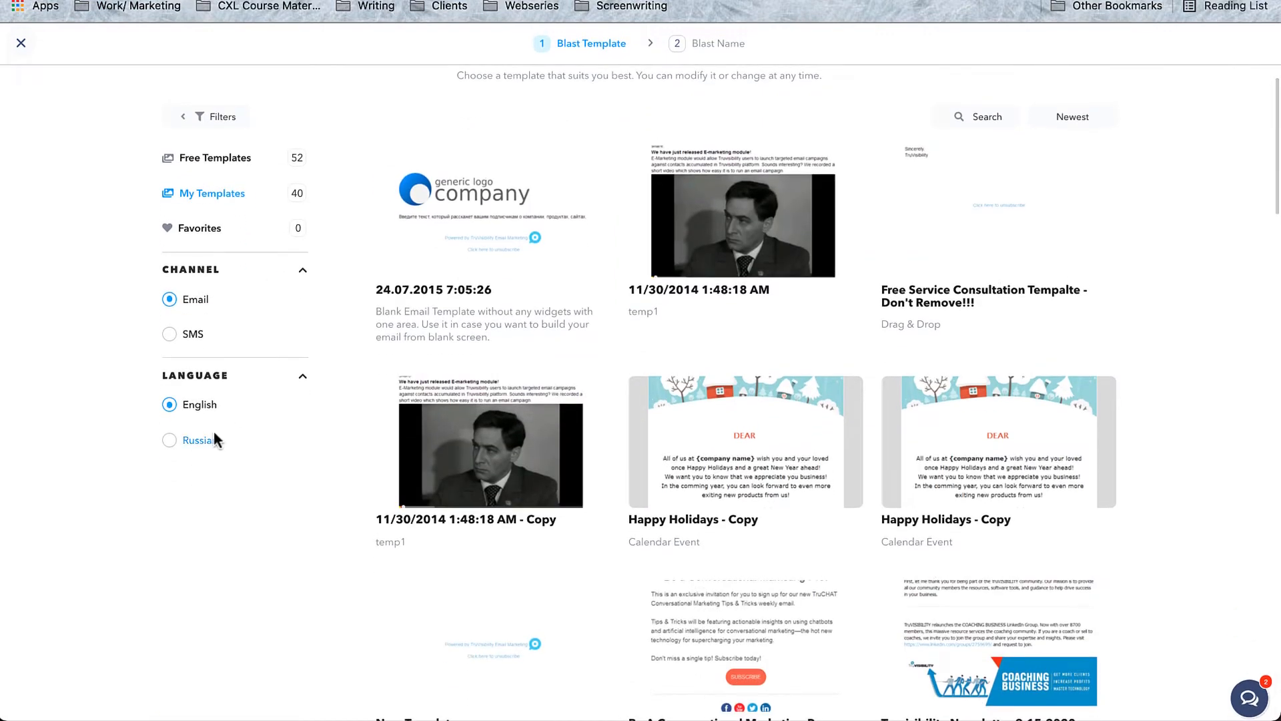
{"action": "scroll", "coordinate": [838, 444], "scroll_direction": "down", "scroll_amount": 1}
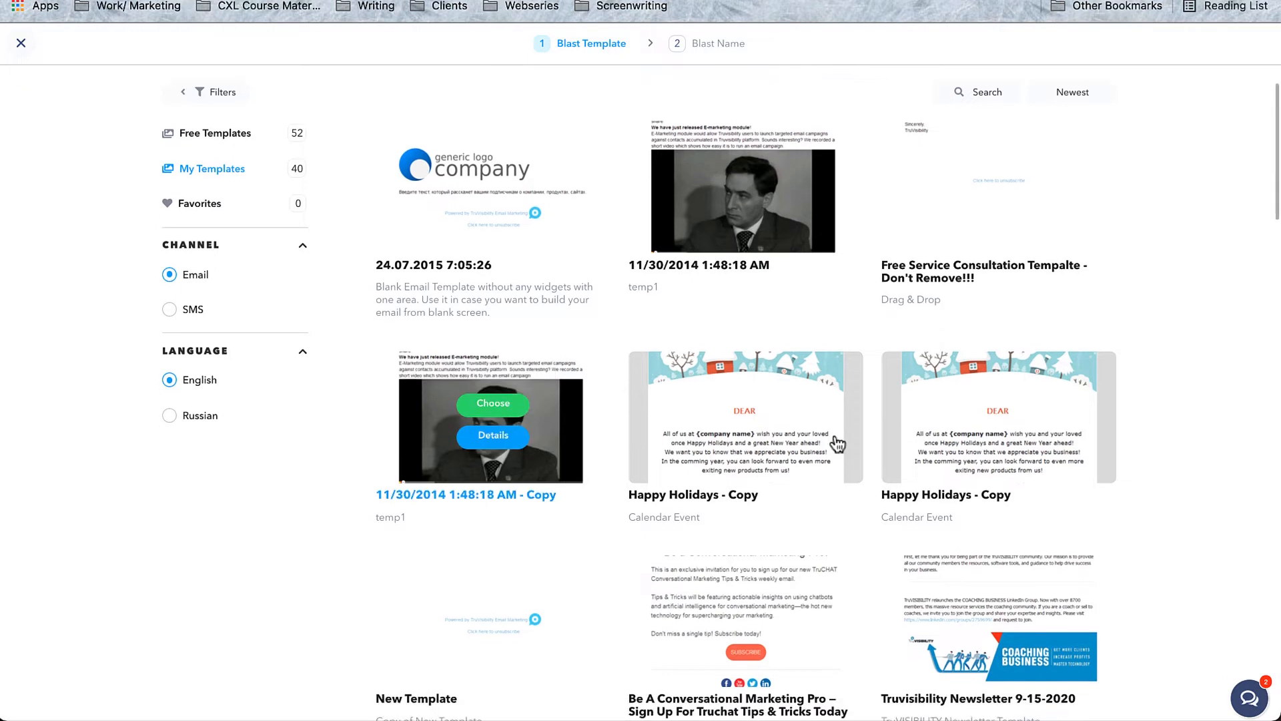
{"action": "mouse_move", "coordinate": [1001, 433]}
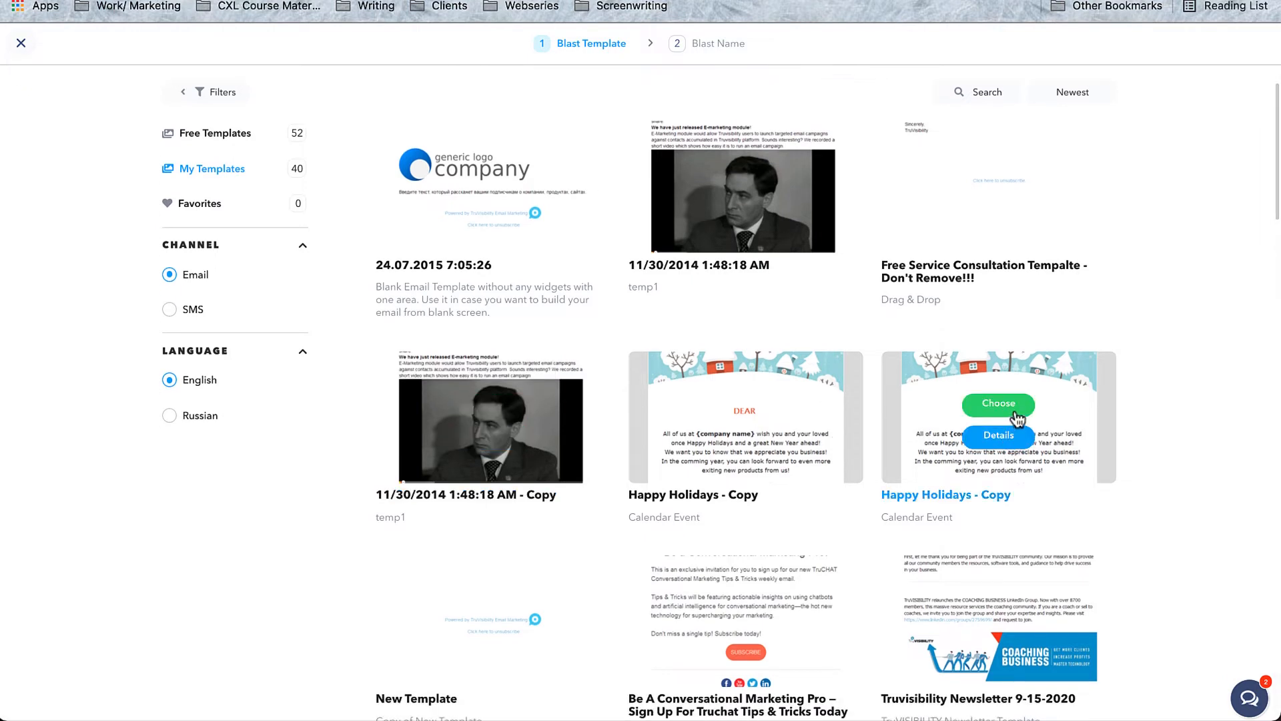
{"action": "left_click", "coordinate": [1014, 408]}
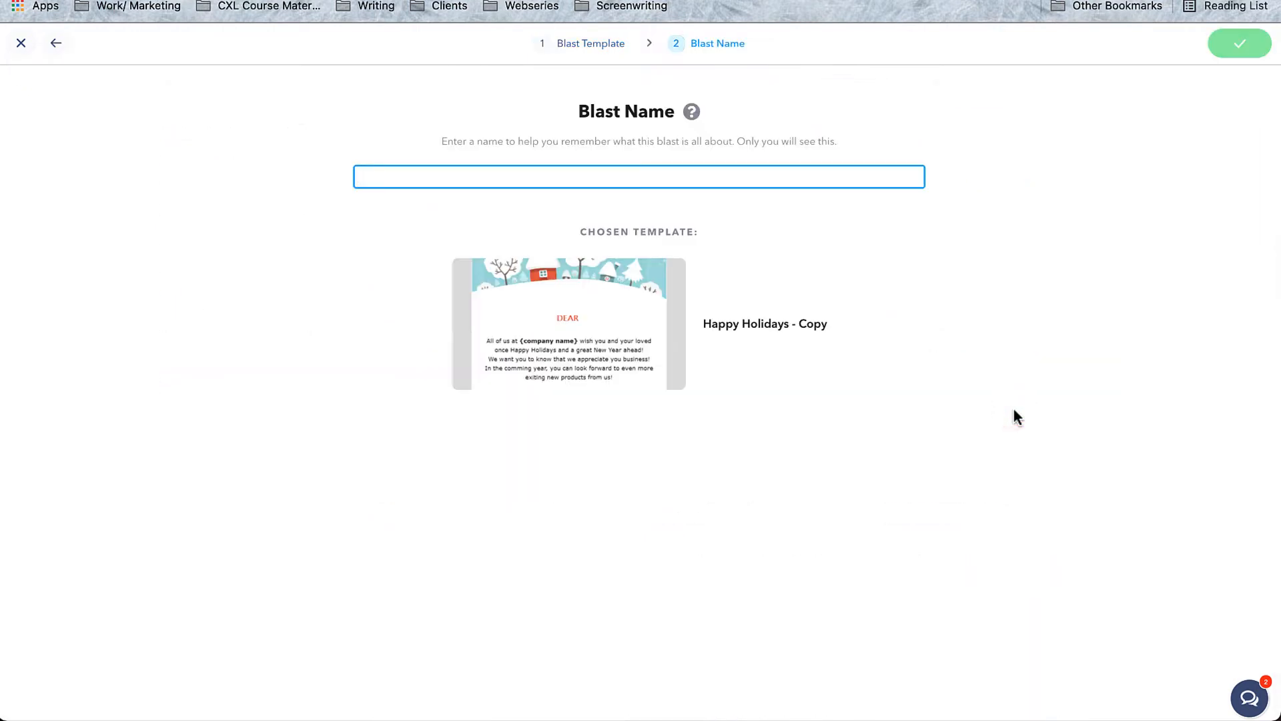
Name the blast 'Happy Holidays' and add English Speaking Customers as its recipients.
{"action": "type", "text": "Happy Holidays"}
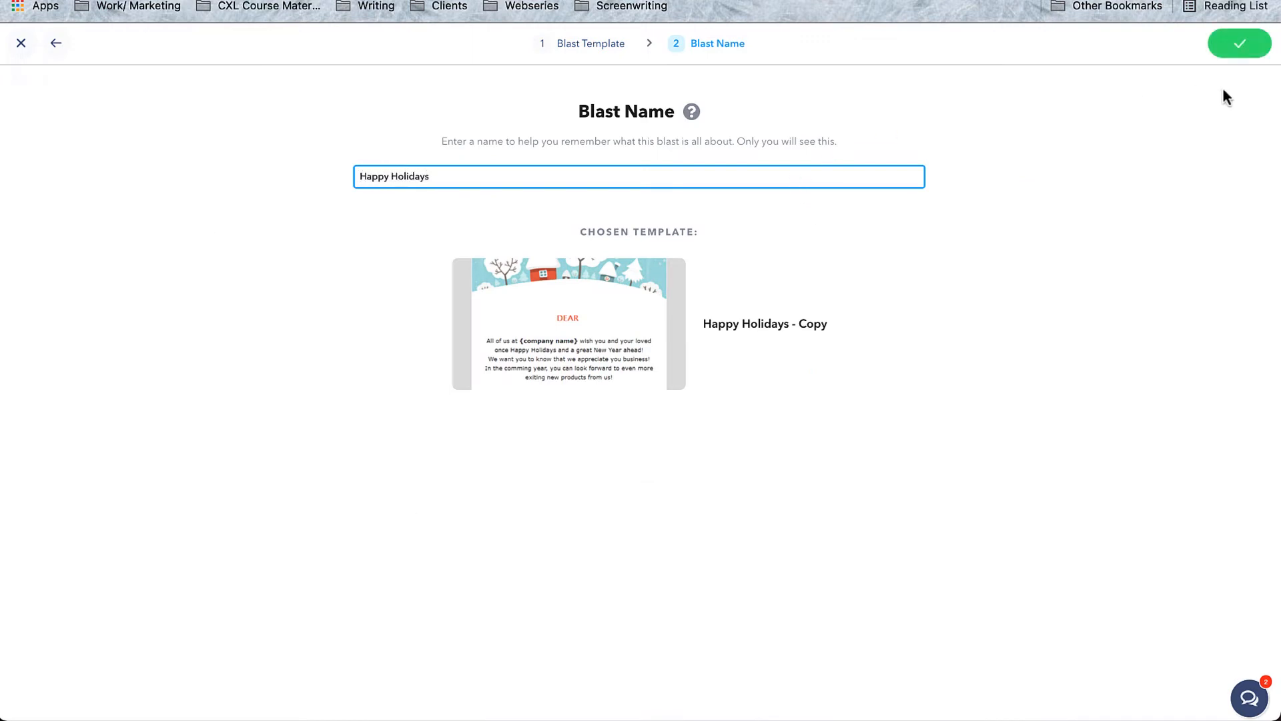
{"action": "left_click", "coordinate": [1212, 51]}
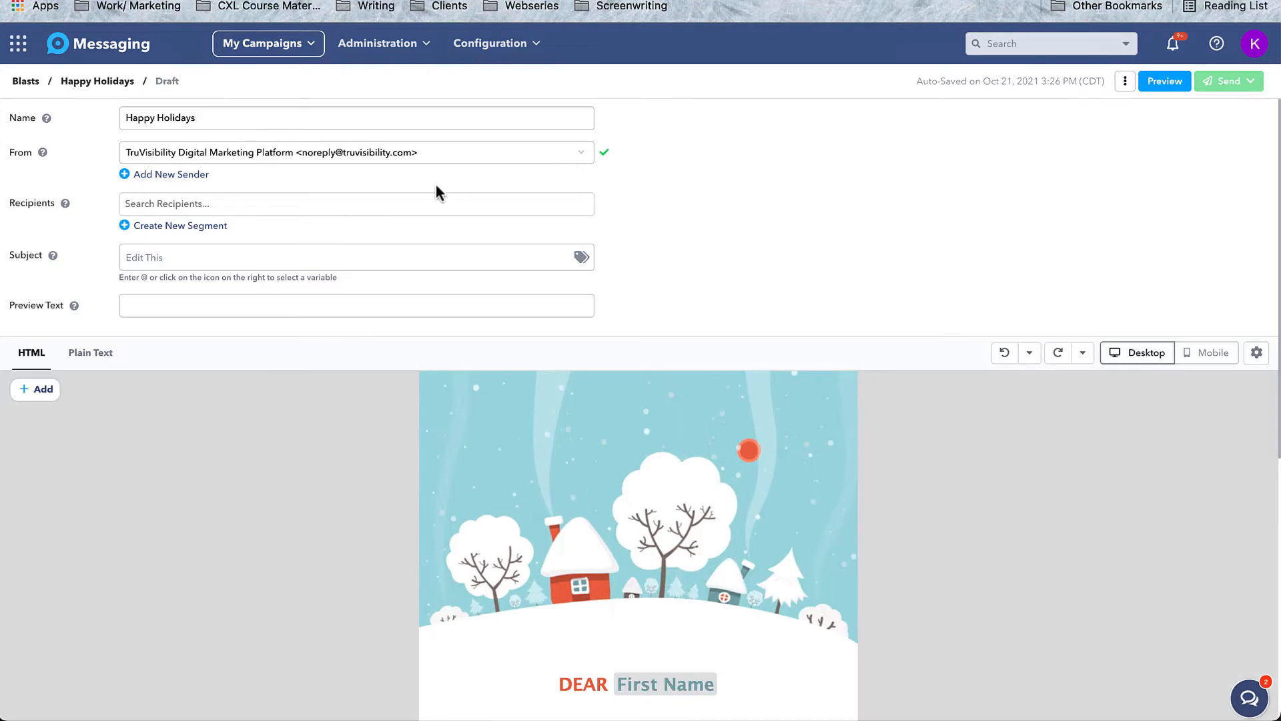
{"action": "left_click", "coordinate": [427, 207]}
{"action": "type", "text": "Engli"}
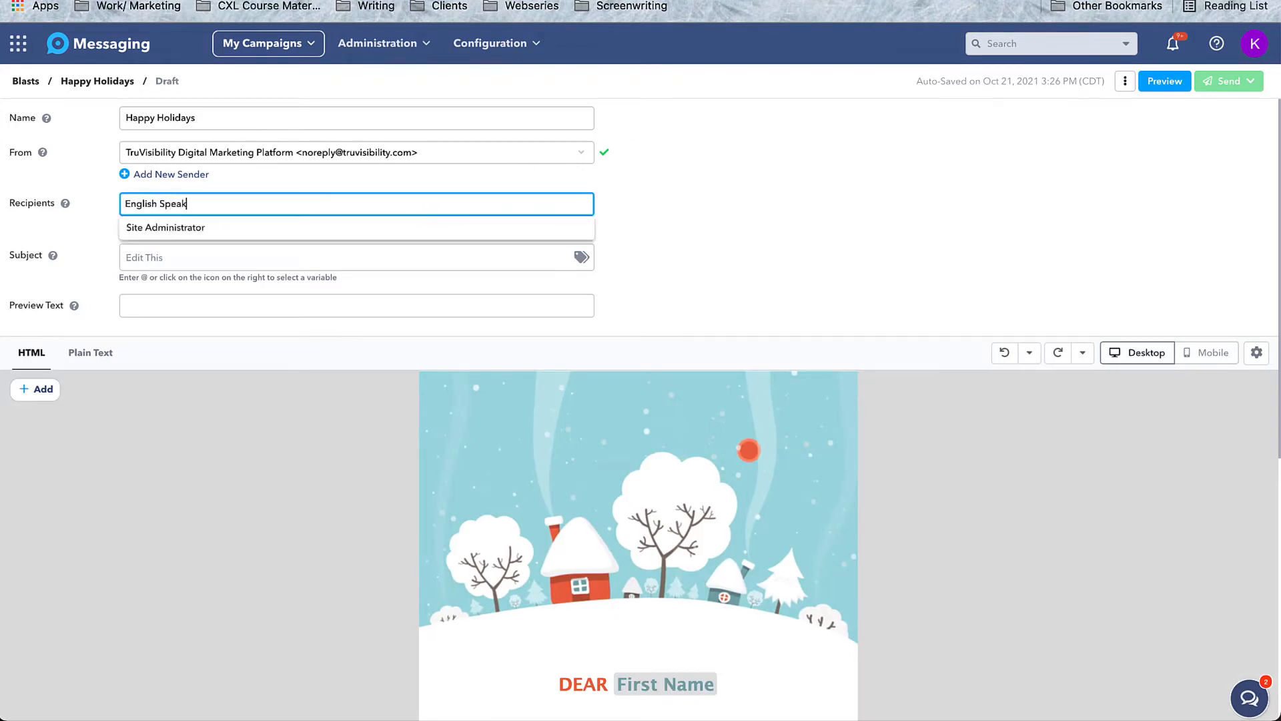
{"action": "type", "text": "sh Speak"}
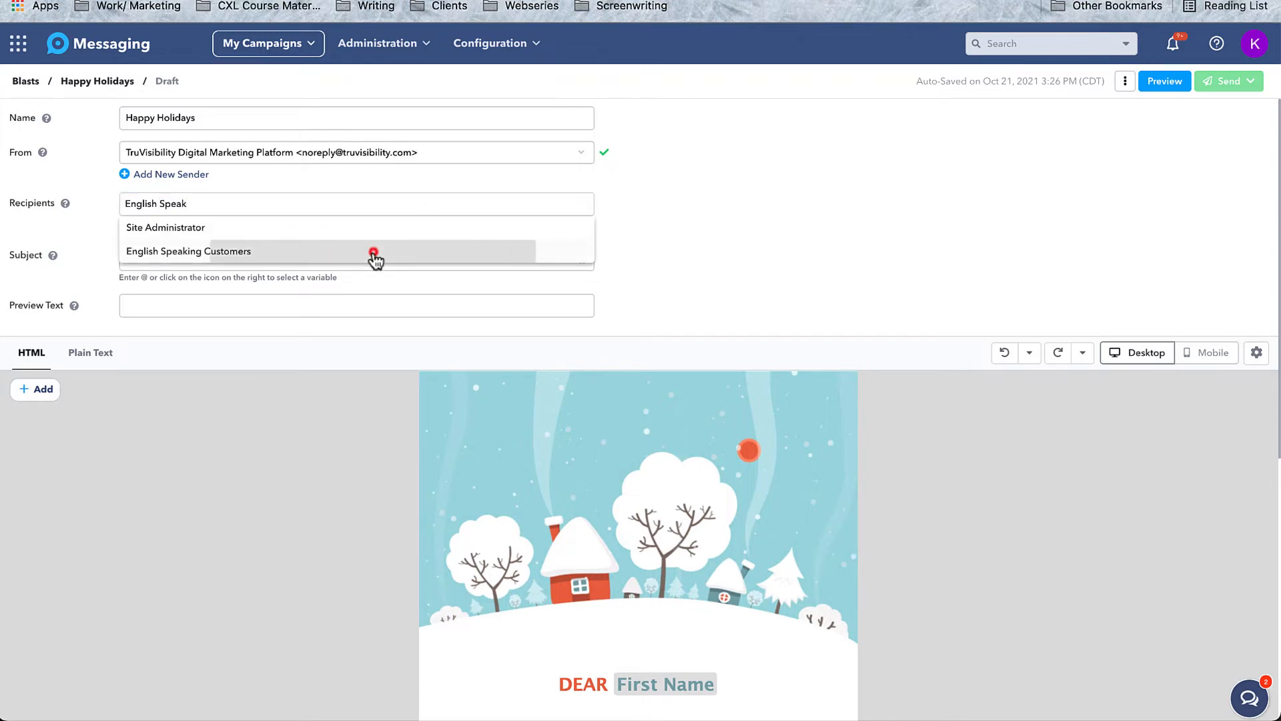
{"action": "left_click", "coordinate": [374, 253]}
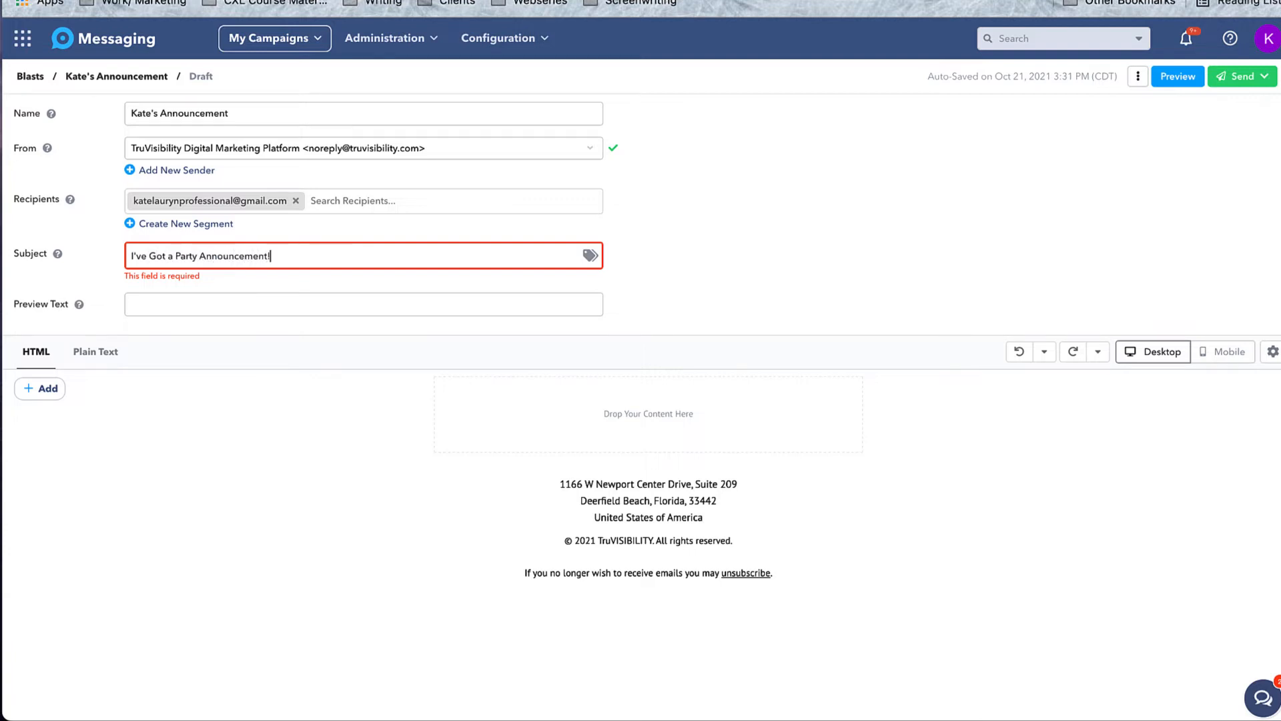
Enter 'You're invited to our party!' as the preview text, then check the Plain Text version and return to HTML.
{"action": "left_click", "coordinate": [229, 301]}
{"action": "type", "text": "You're invited to our party!"}
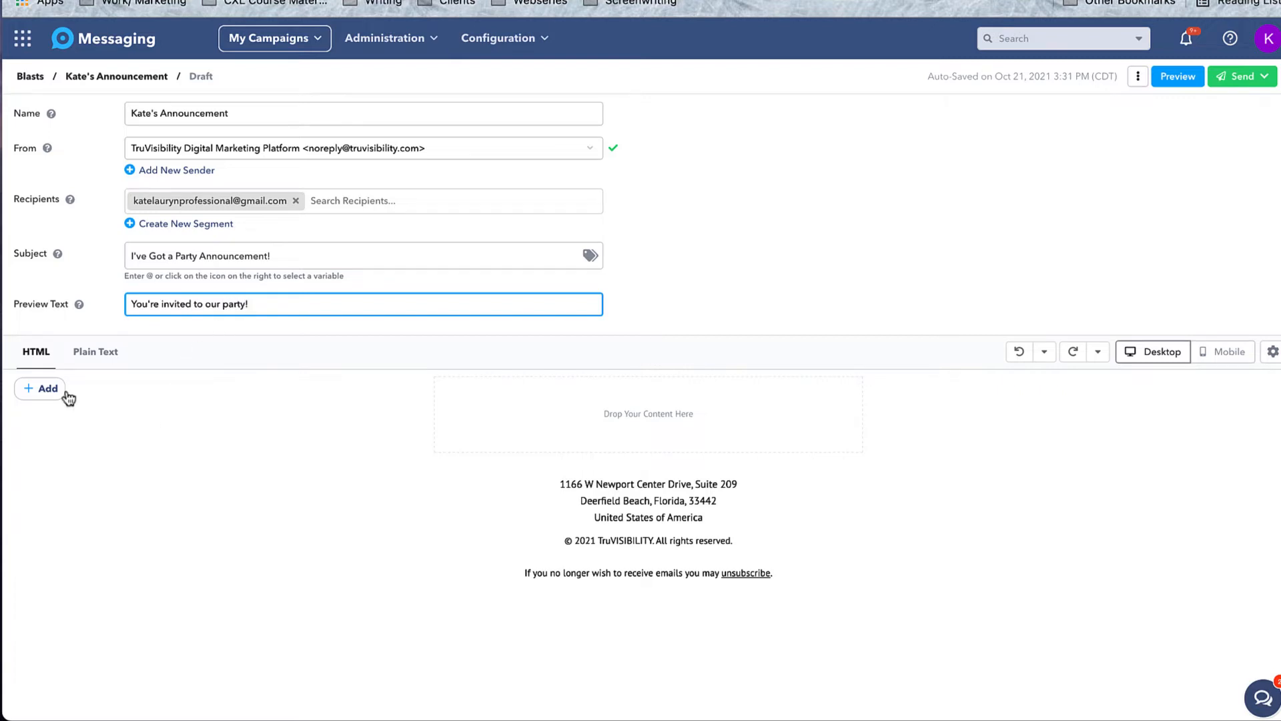
{"action": "left_click", "coordinate": [94, 354]}
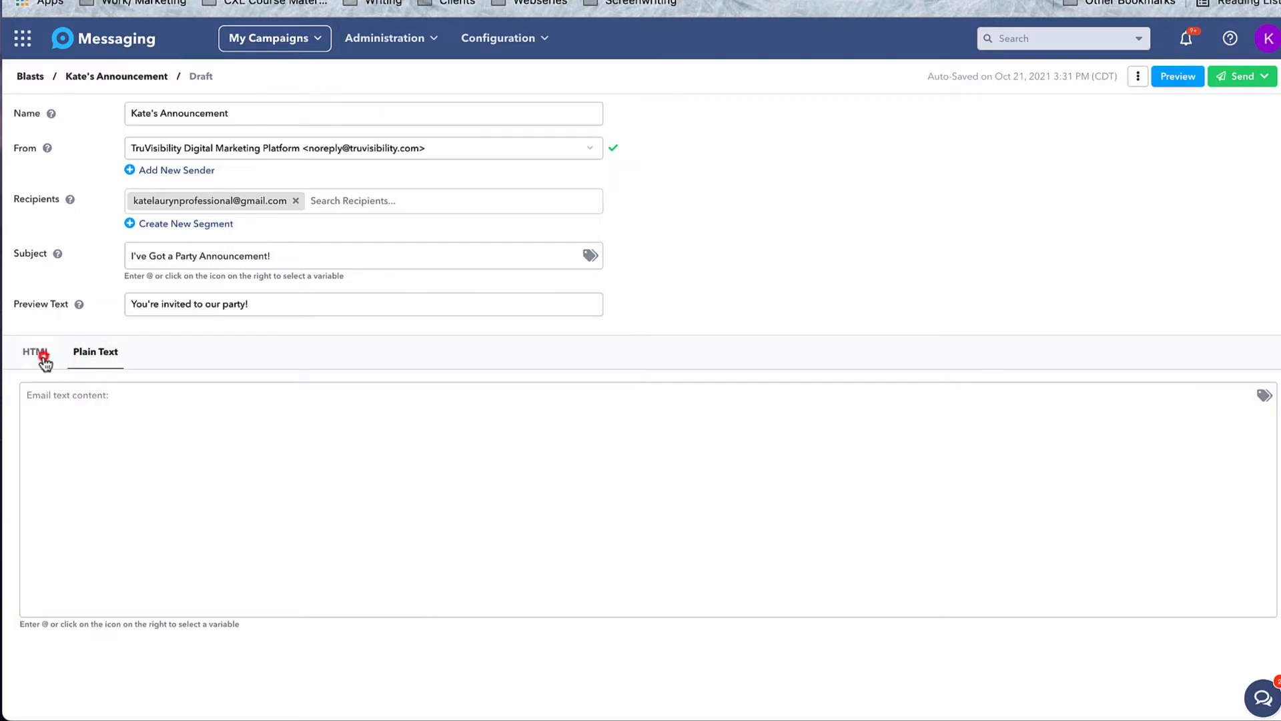
{"action": "left_click", "coordinate": [43, 359]}
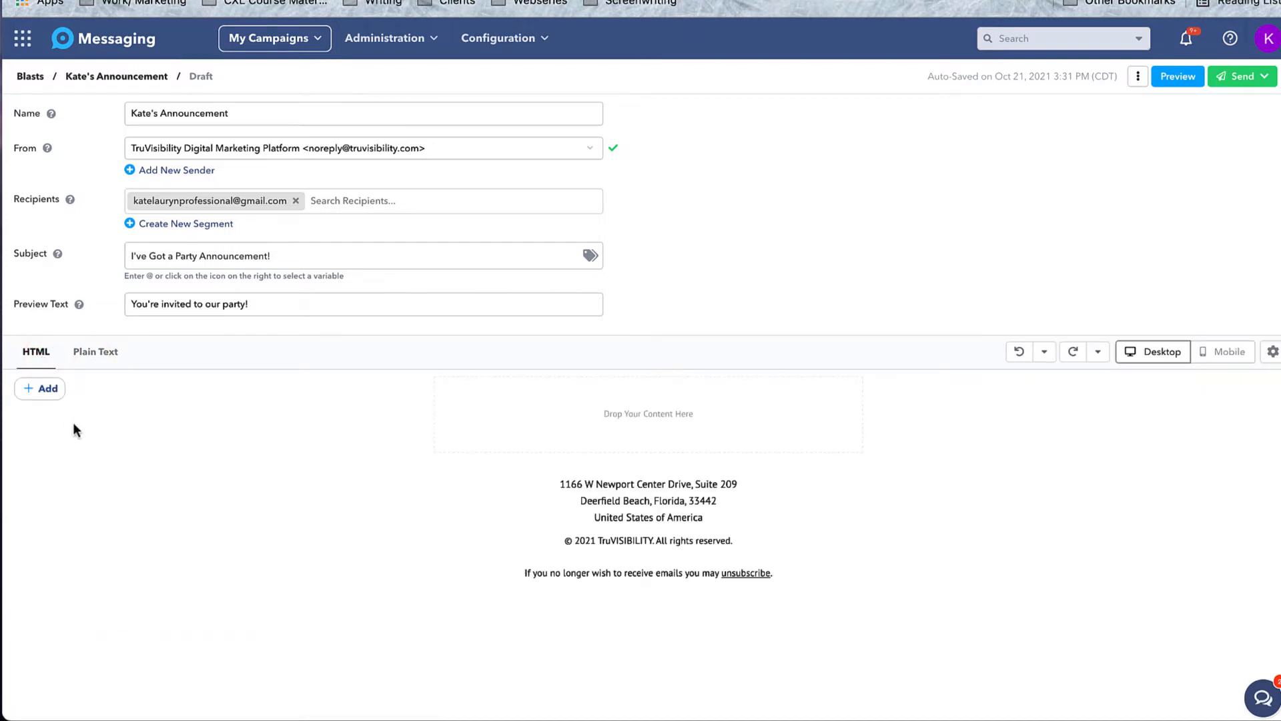
Insert a text block and replace its placeholder with 'Look out for too much fun!'.
{"action": "left_click", "coordinate": [47, 389]}
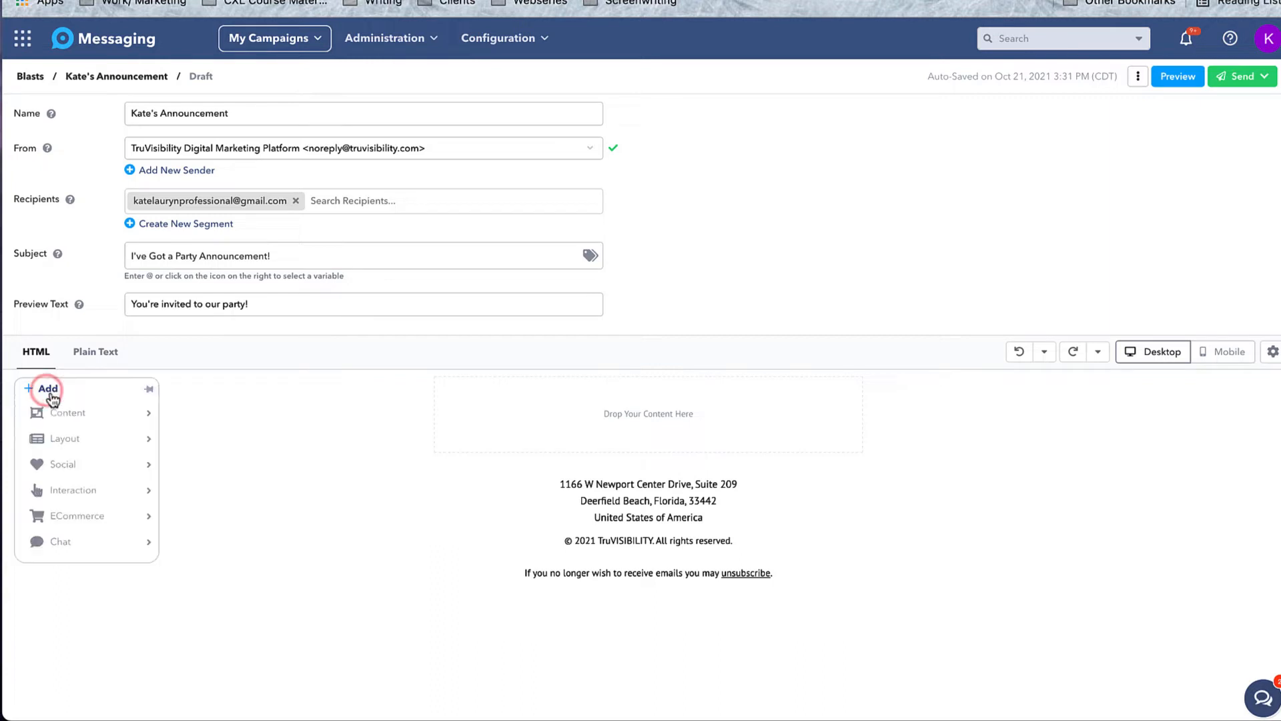
{"action": "left_click", "coordinate": [70, 413]}
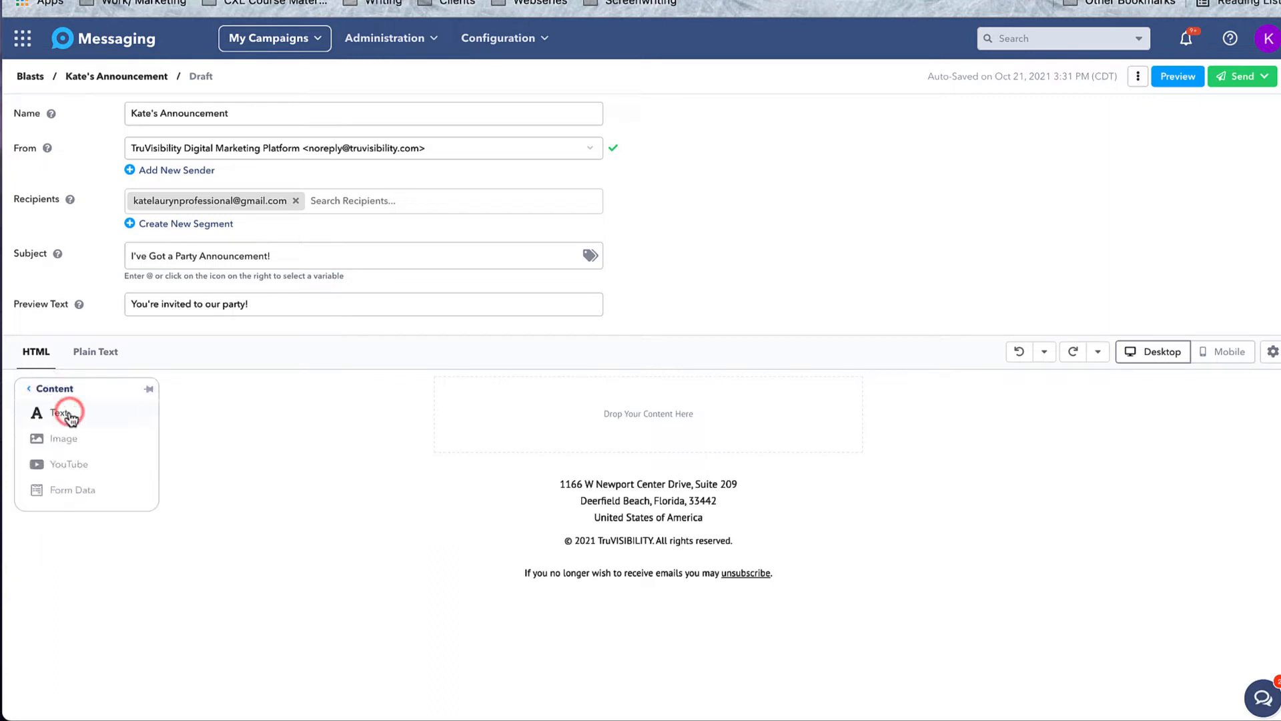
{"action": "left_click", "coordinate": [97, 414]}
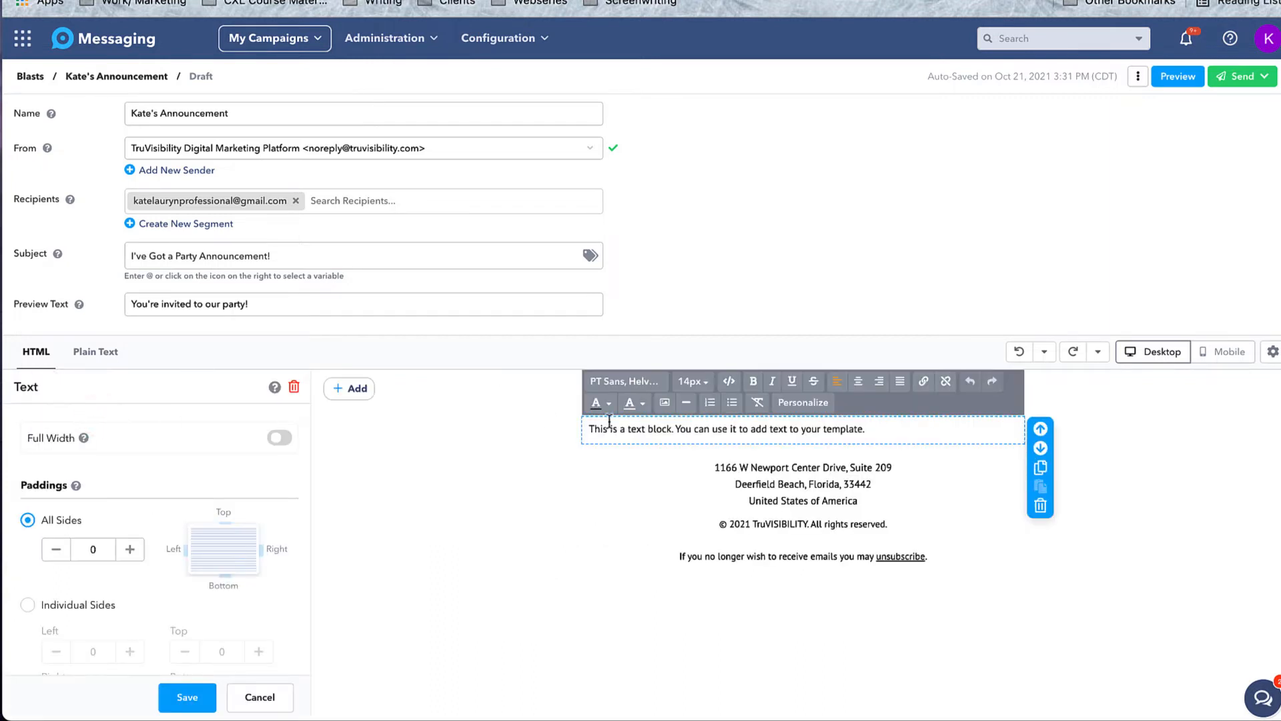
{"action": "left_click_drag", "start_coordinate": [875, 427], "coordinate": [587, 433]}
{"action": "type", "text": "Look out for too much fun!"}
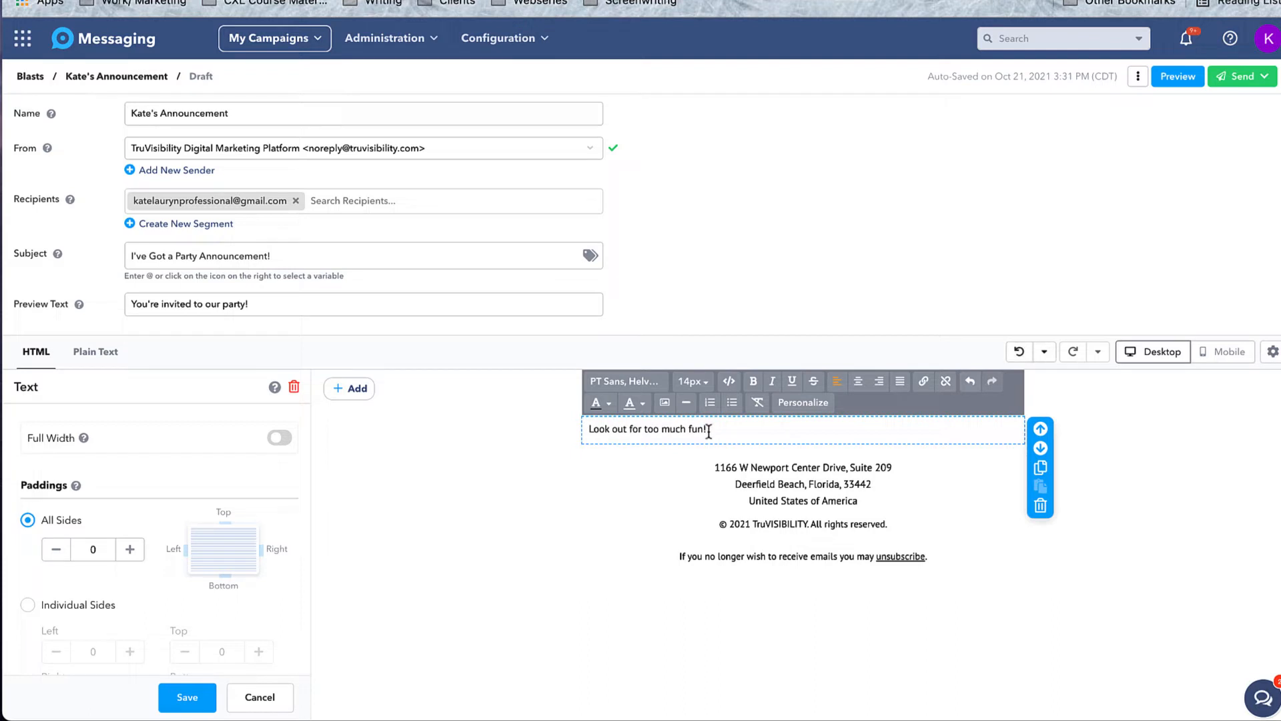
Format the sentence as 18px, centred and bold.
{"action": "left_click_drag", "start_coordinate": [708, 430], "coordinate": [587, 432]}
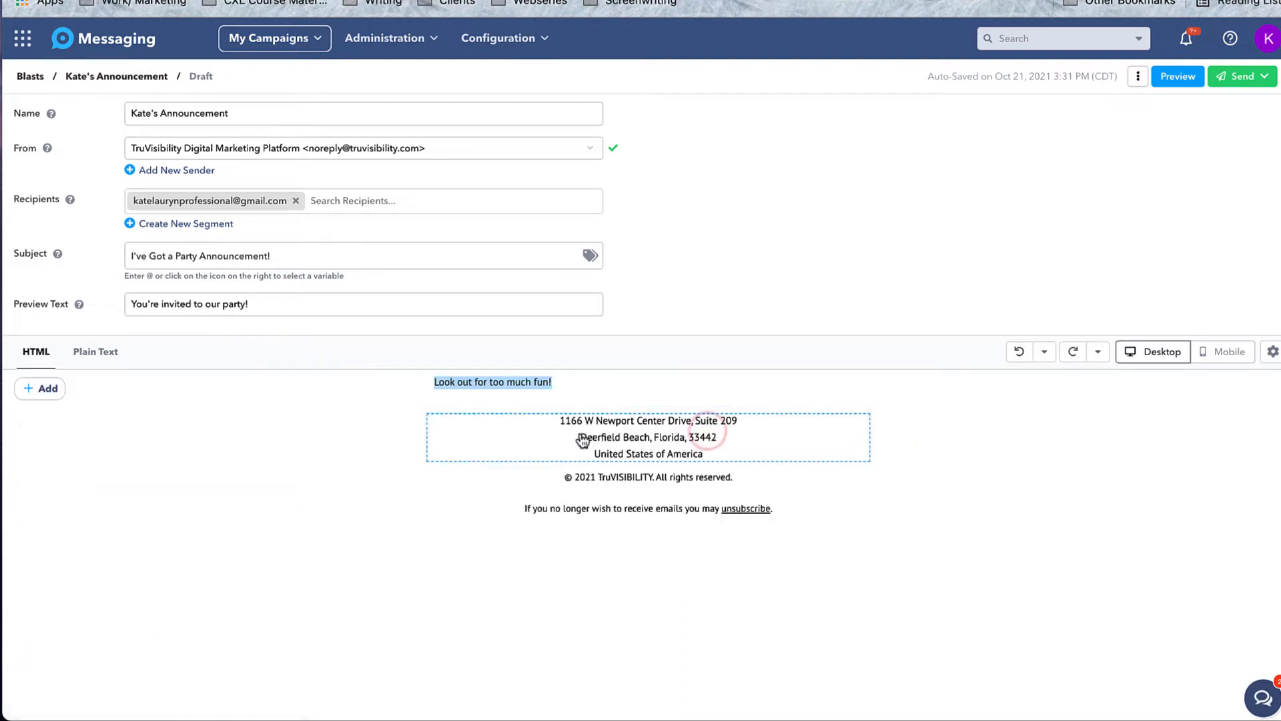
{"action": "left_click", "coordinate": [571, 385]}
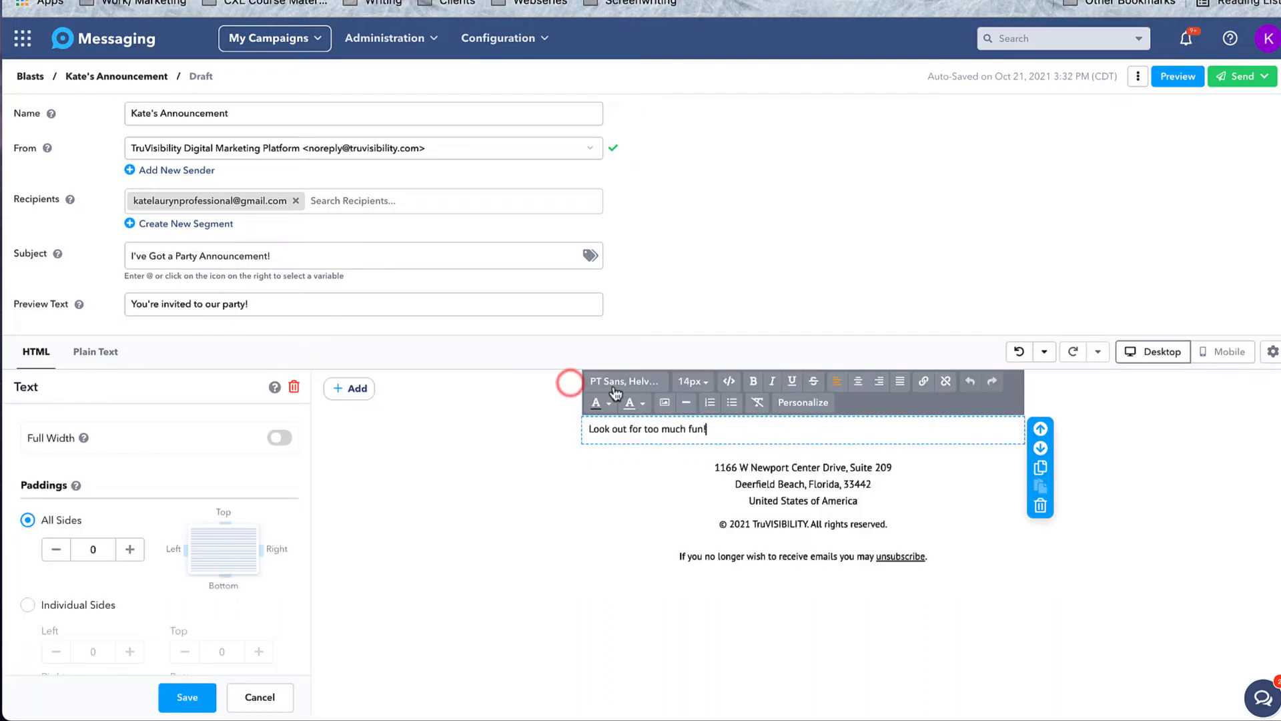
{"action": "left_click_drag", "start_coordinate": [711, 430], "coordinate": [588, 431]}
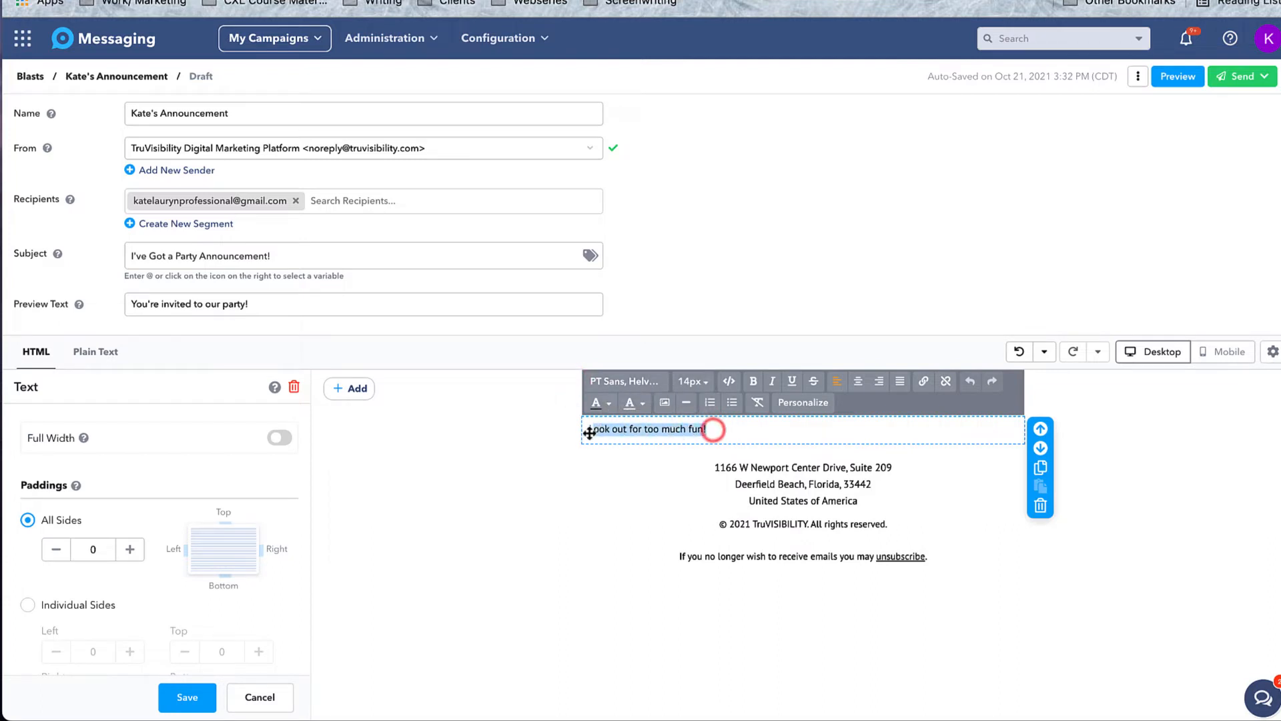
{"action": "left_click", "coordinate": [699, 382]}
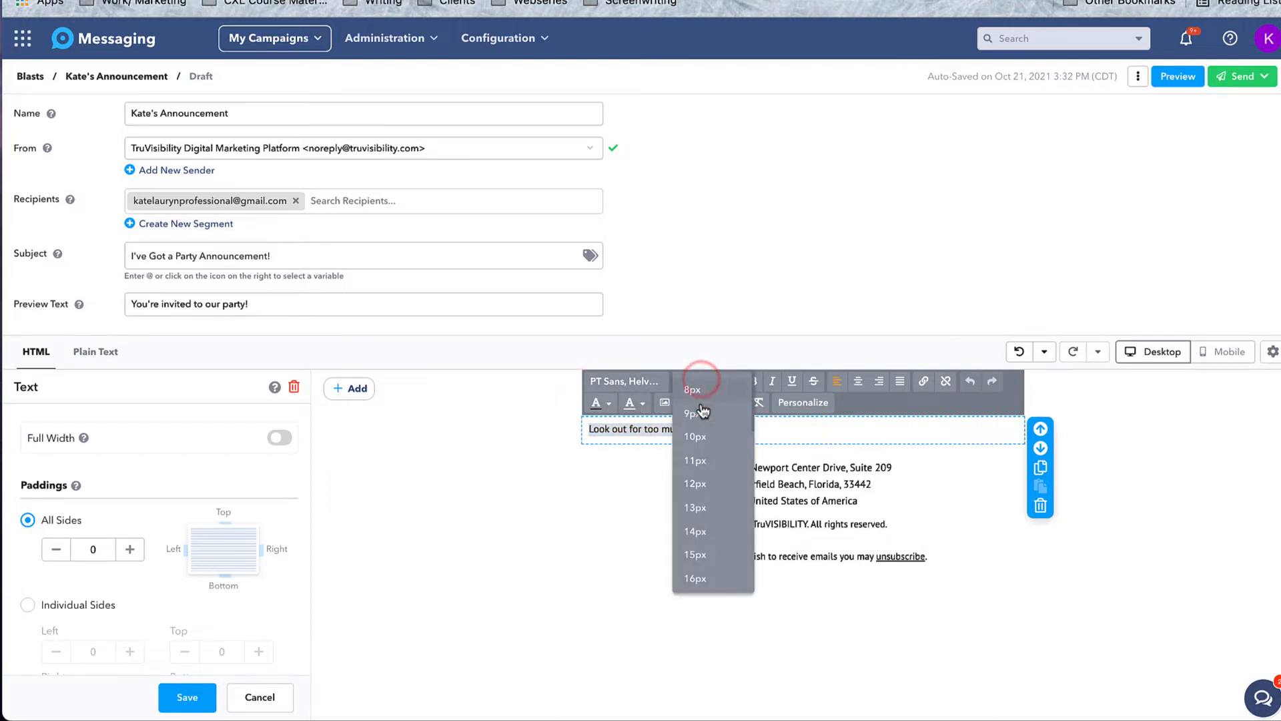
{"action": "scroll", "coordinate": [703, 582], "scroll_direction": "down", "scroll_amount": 2}
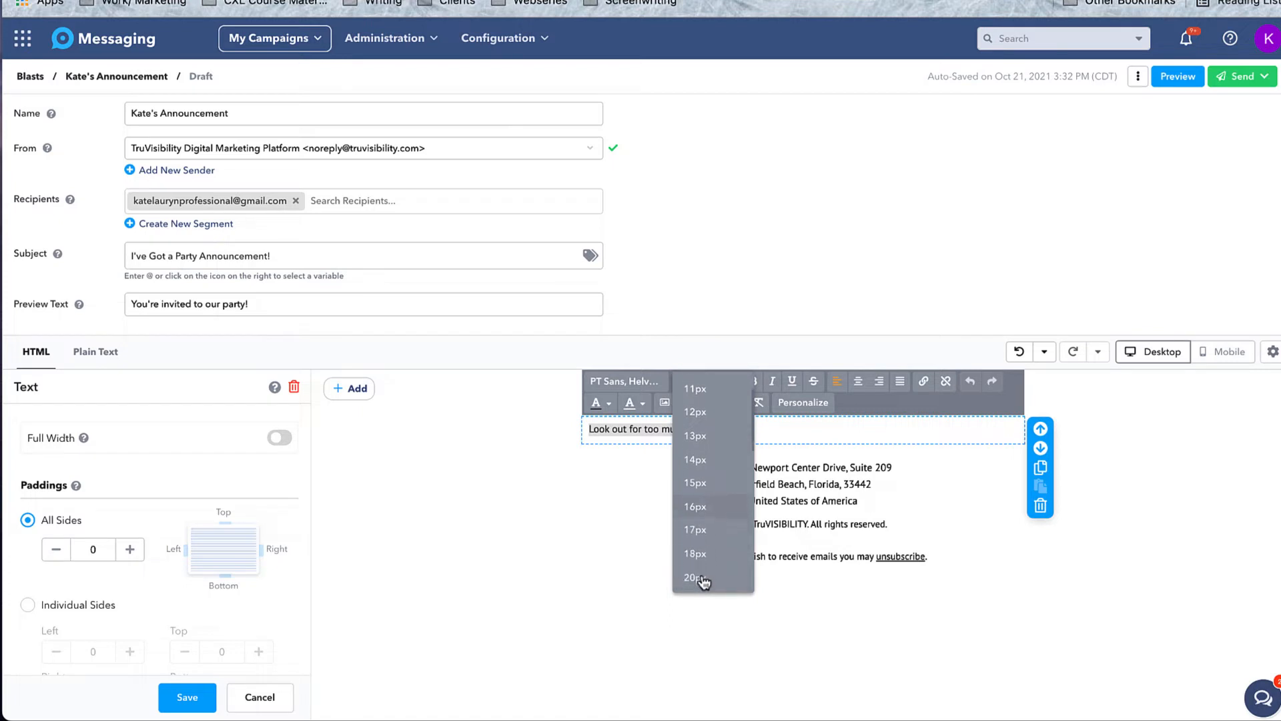
{"action": "left_click", "coordinate": [713, 554]}
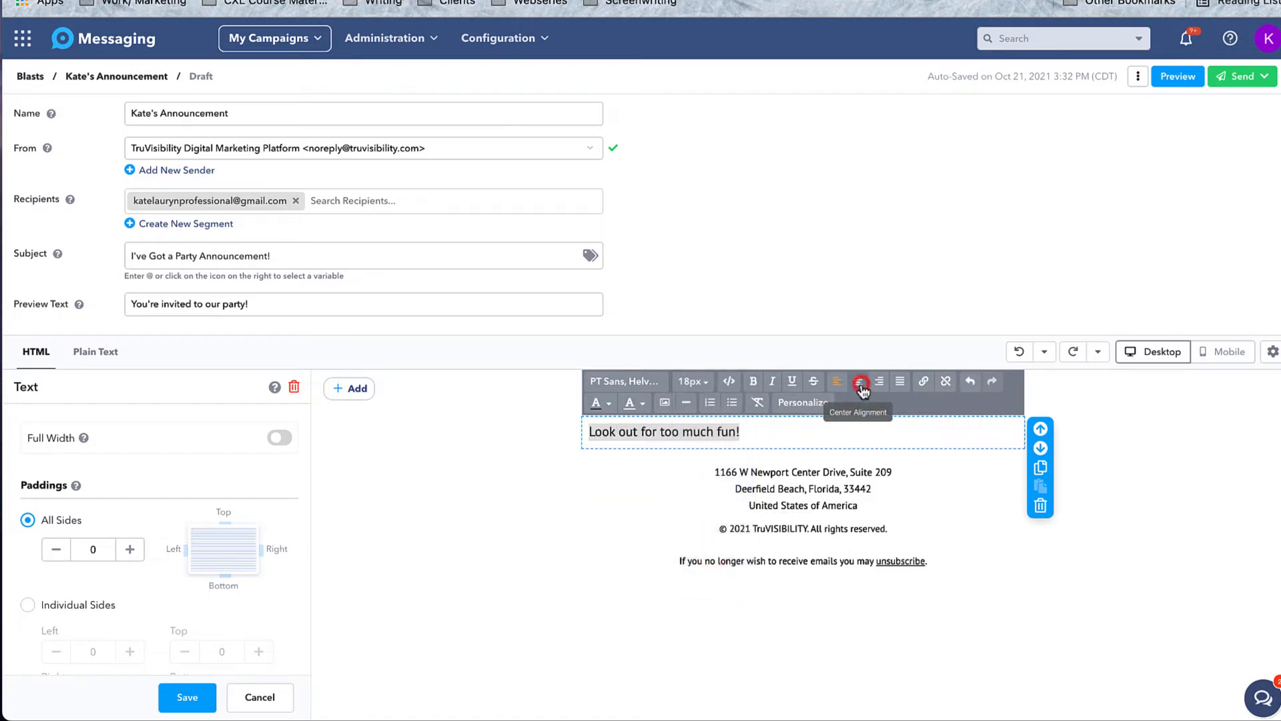
{"action": "left_click", "coordinate": [859, 382]}
{"action": "left_click", "coordinate": [898, 432]}
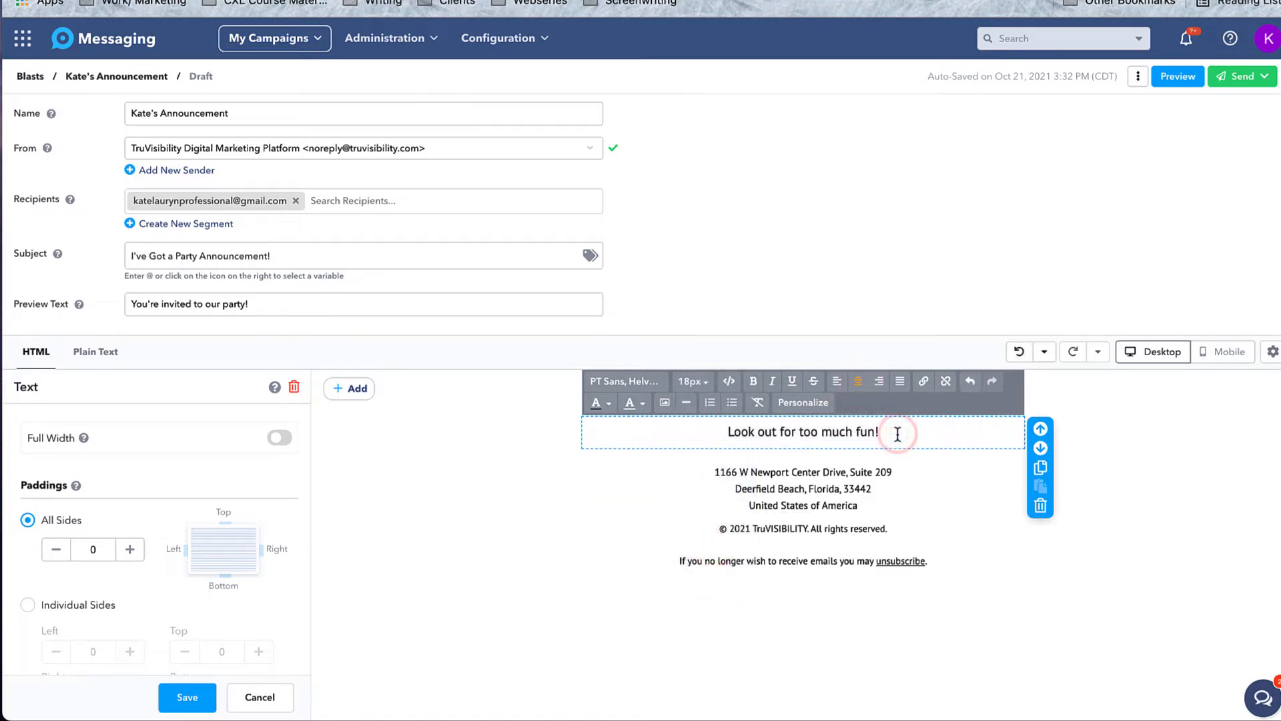
{"action": "left_click_drag", "start_coordinate": [898, 432], "coordinate": [701, 432]}
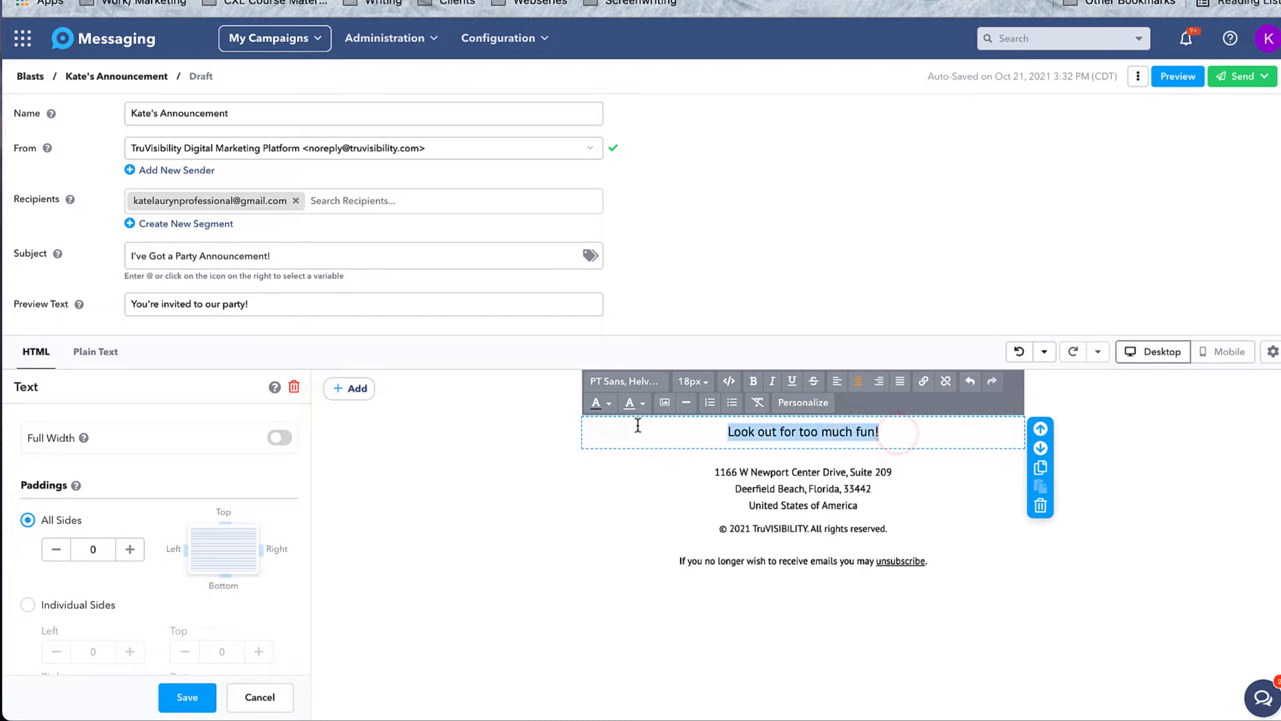
{"action": "left_click", "coordinate": [754, 382]}
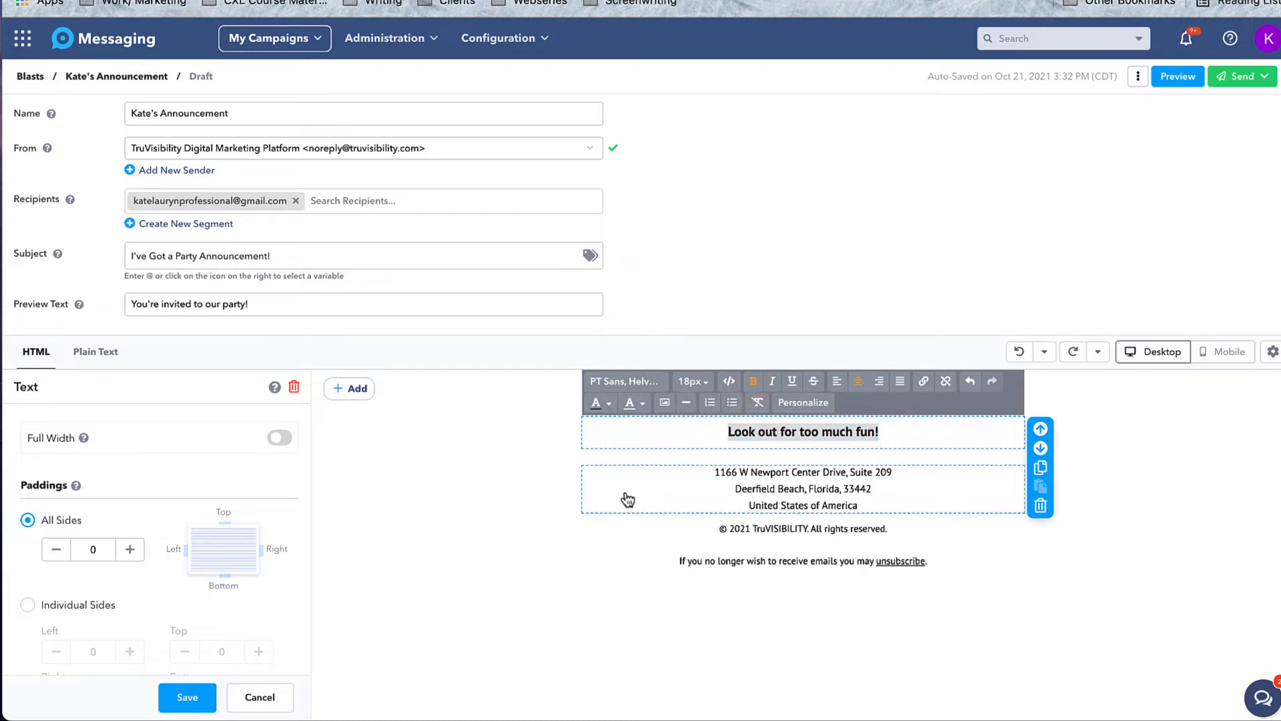
{"action": "left_click", "coordinate": [355, 394]}
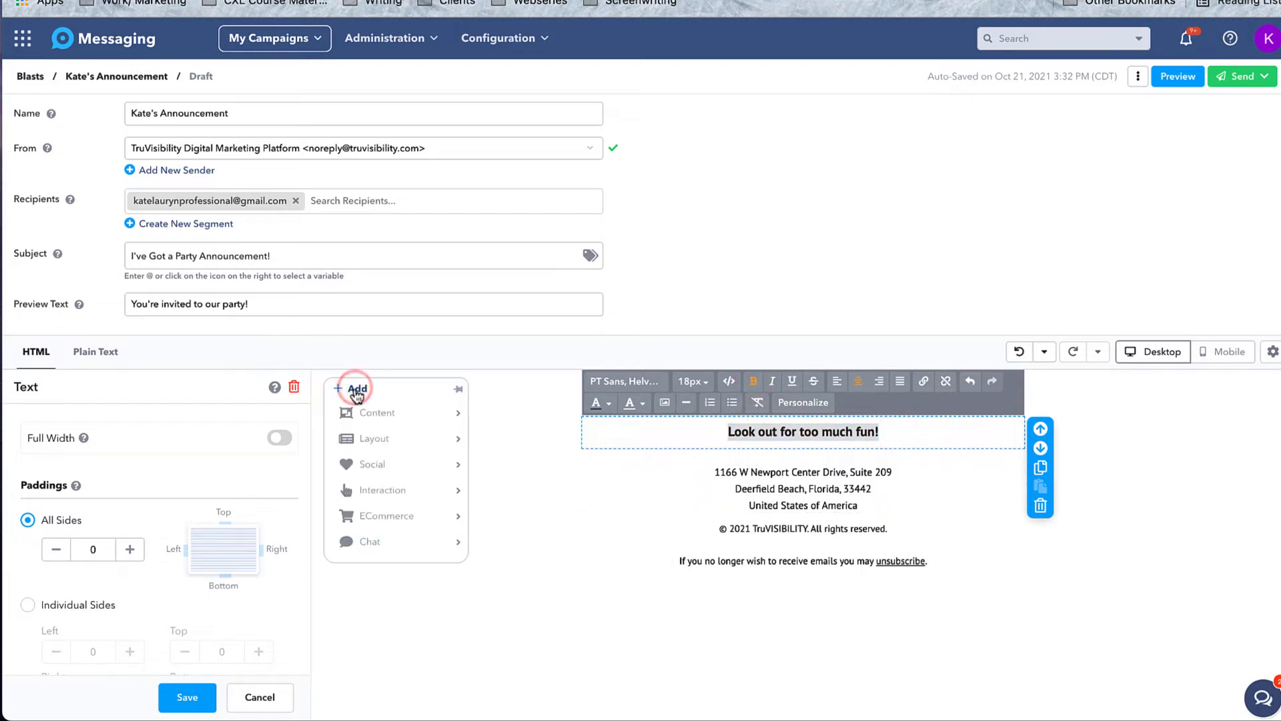
Add an image block using the chatbot-logos illustration from My Media.
{"action": "left_click", "coordinate": [369, 412]}
{"action": "left_click", "coordinate": [373, 438]}
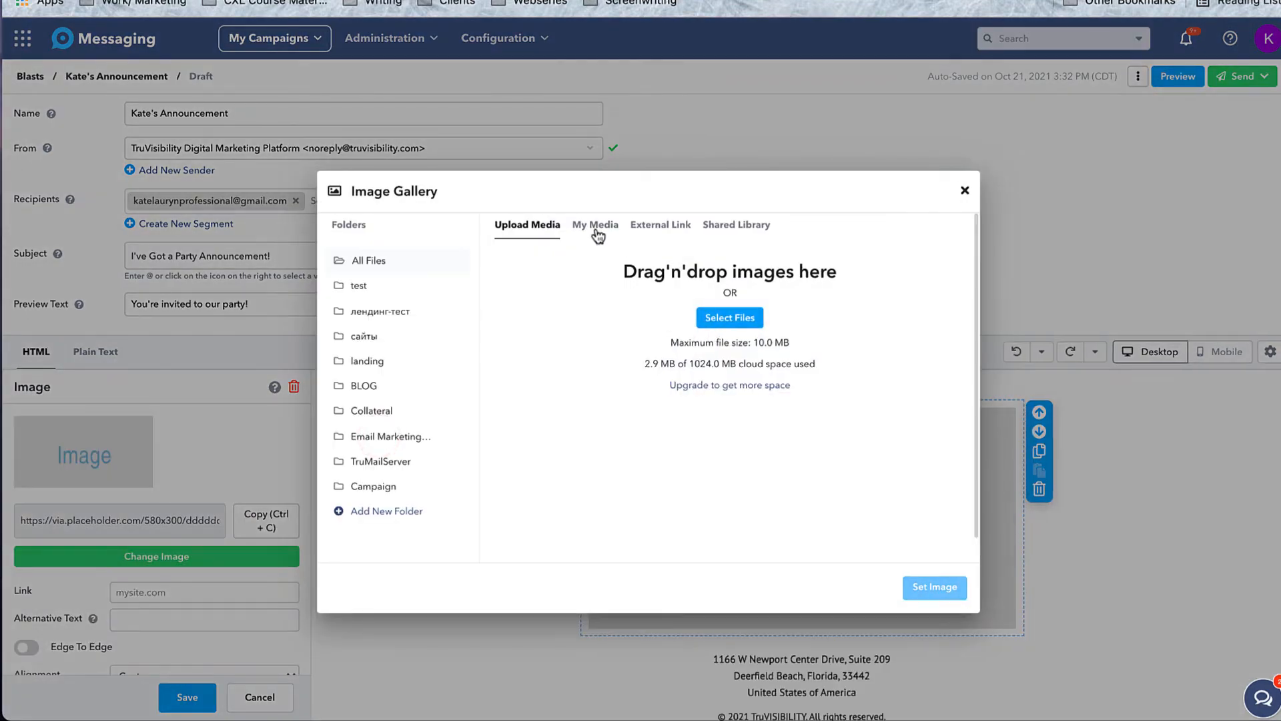
{"action": "left_click", "coordinate": [596, 229]}
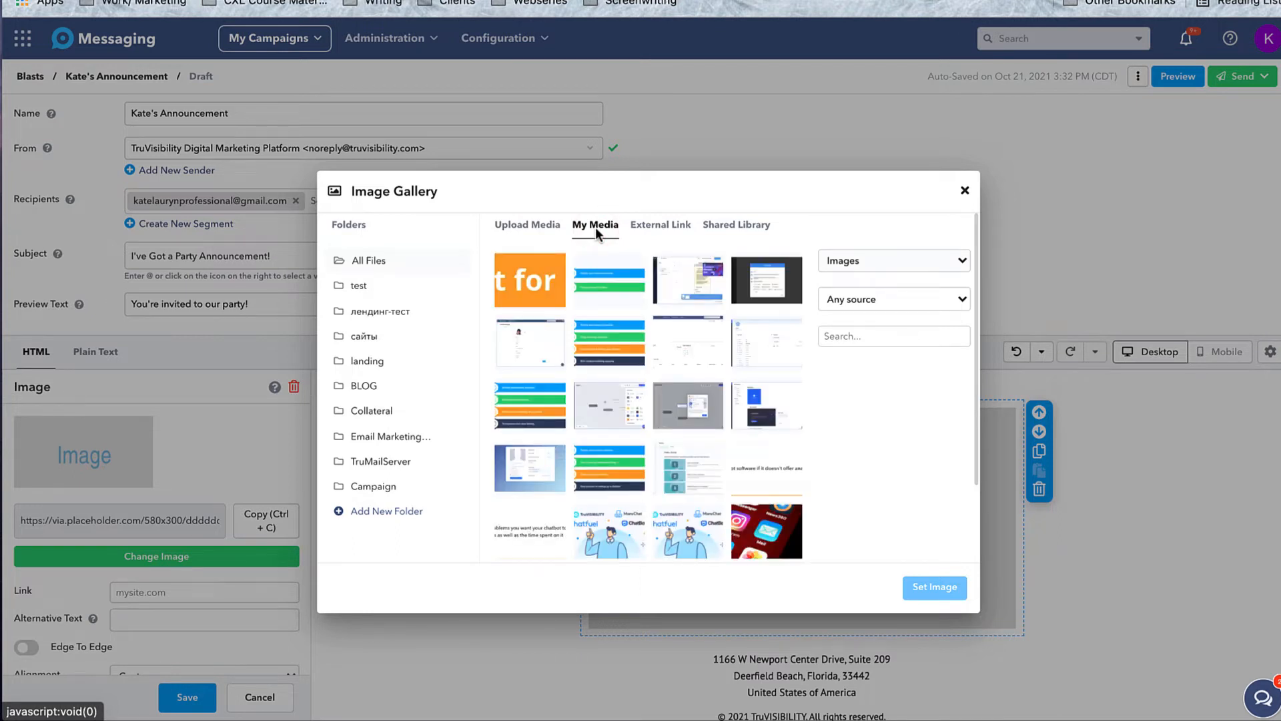
{"action": "left_click", "coordinate": [609, 534]}
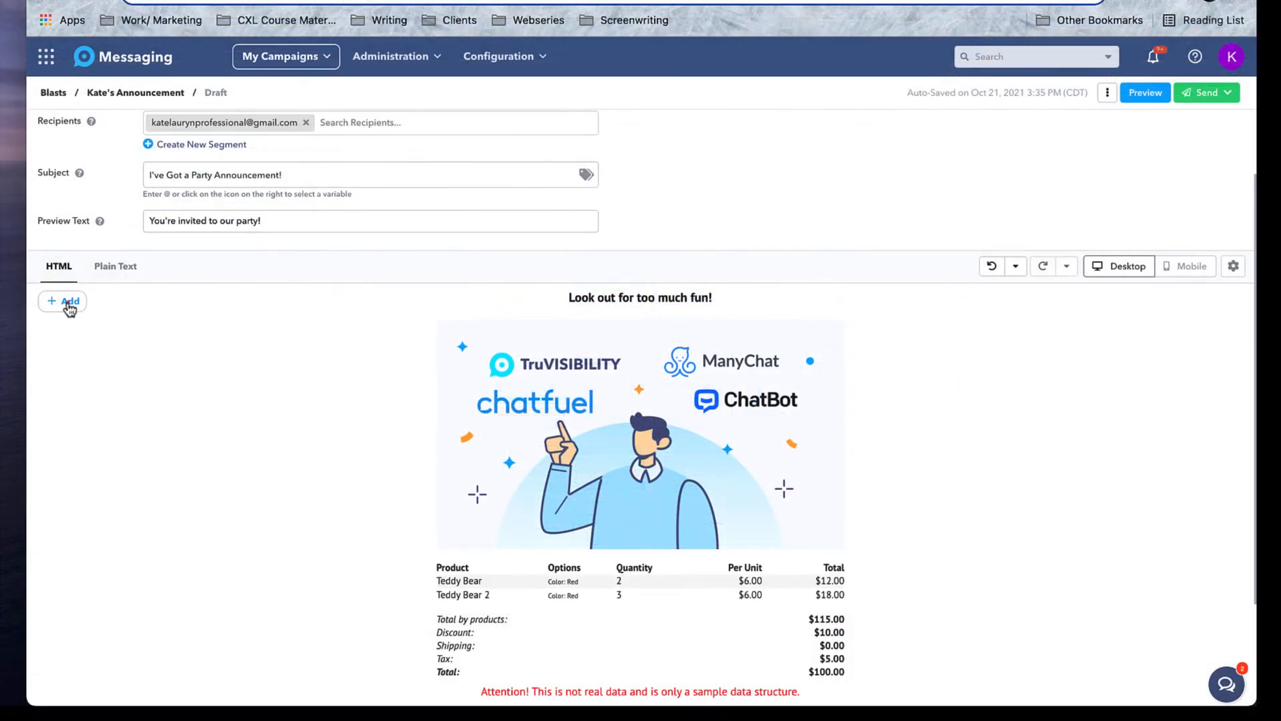
Add a sample Shopping Cart block from ECommerce and save its settings.
{"action": "left_click", "coordinate": [69, 306]}
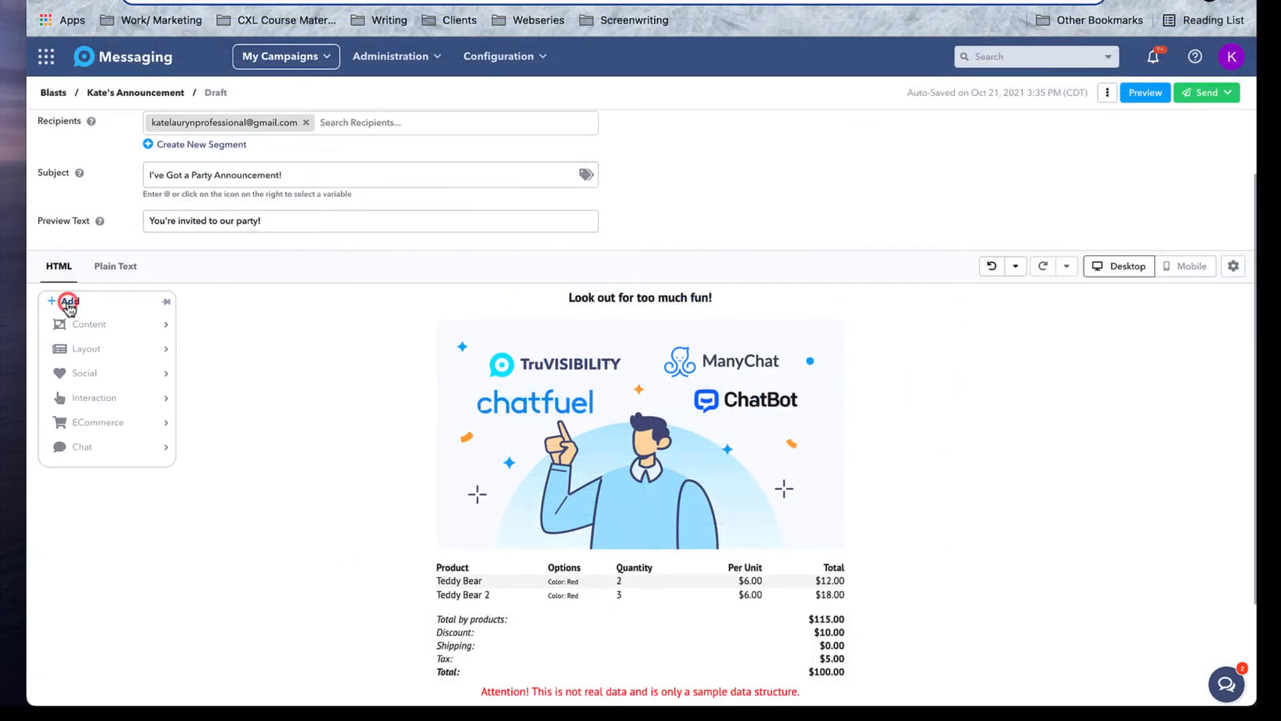
{"action": "left_click", "coordinate": [109, 424]}
{"action": "left_click", "coordinate": [126, 352]}
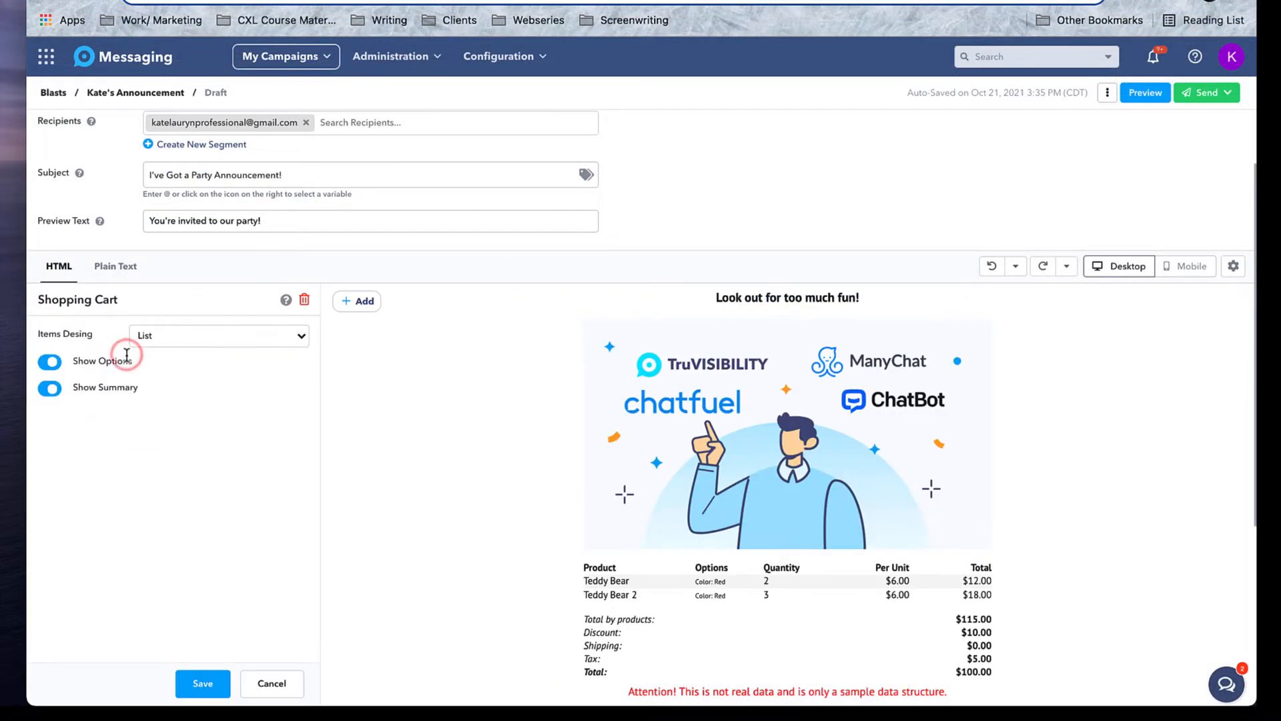
{"action": "left_click", "coordinate": [204, 685]}
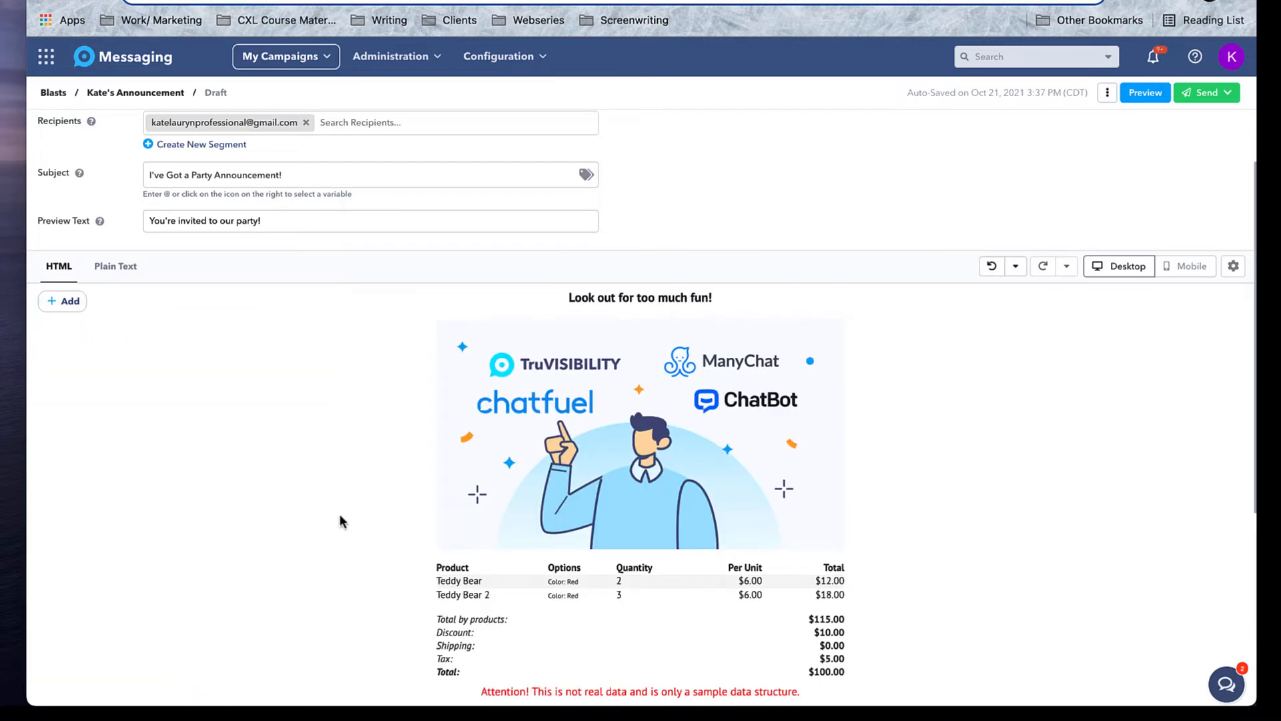
After browsing the Chat blocks, delete the order summary table, then undo to restore it.
{"action": "left_click", "coordinate": [72, 307]}
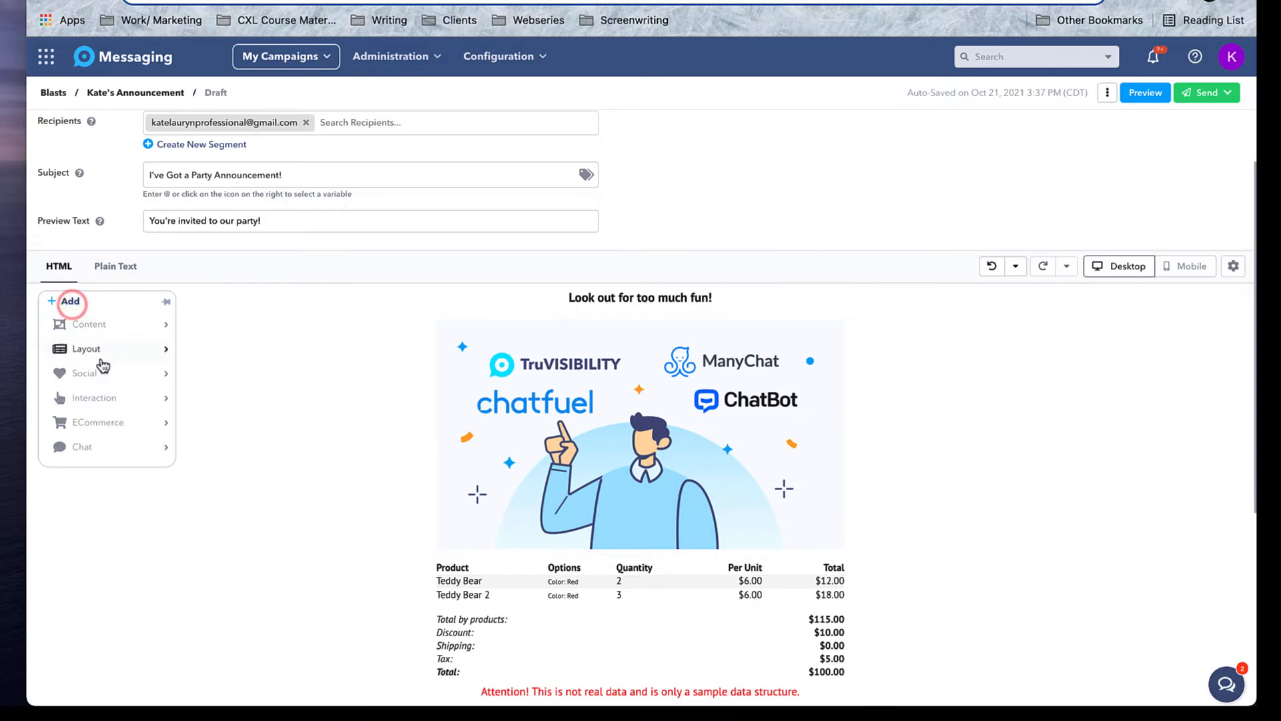
{"action": "left_click", "coordinate": [149, 451]}
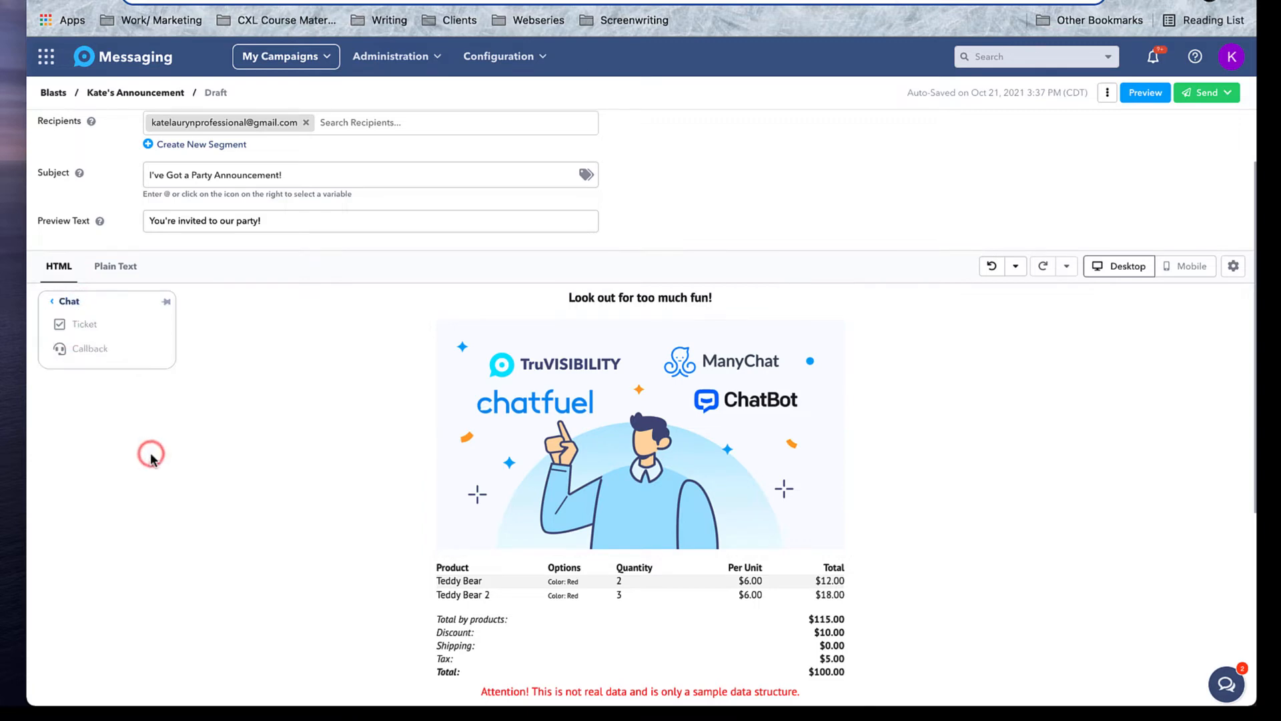
{"action": "left_click", "coordinate": [222, 377]}
{"action": "left_click", "coordinate": [587, 627]}
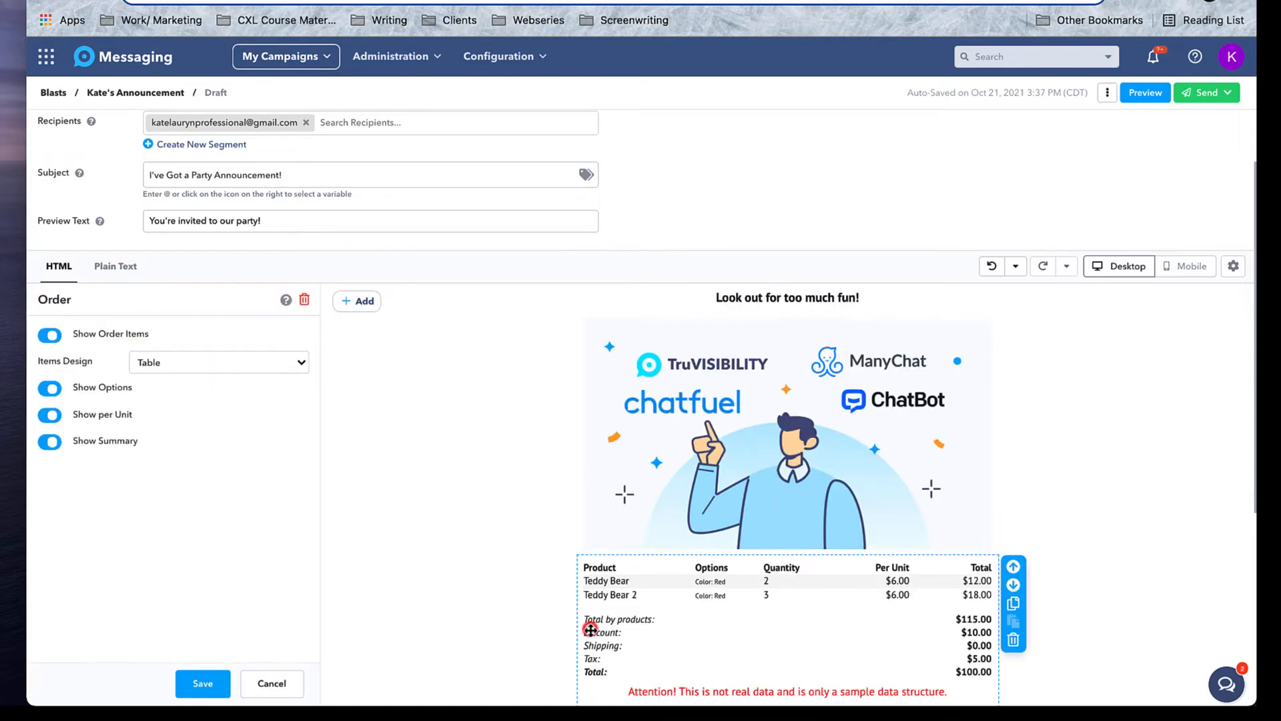
{"action": "left_click", "coordinate": [1013, 639]}
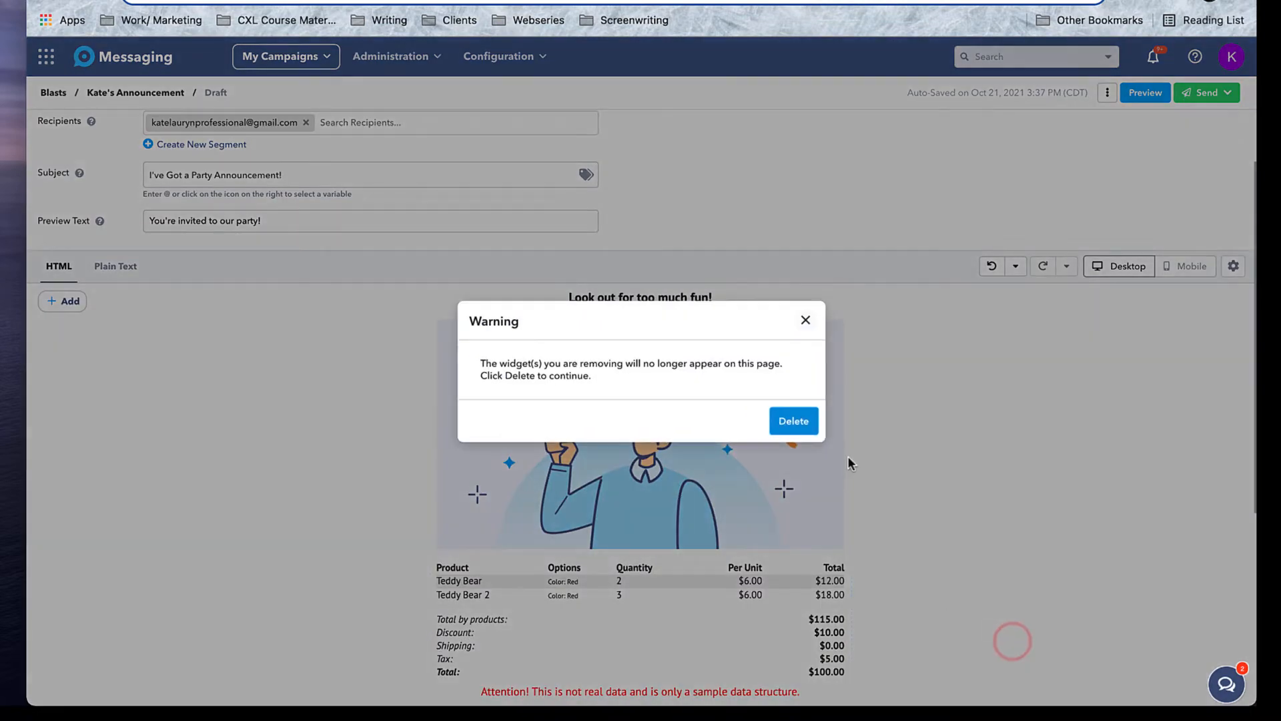
{"action": "left_click", "coordinate": [791, 424]}
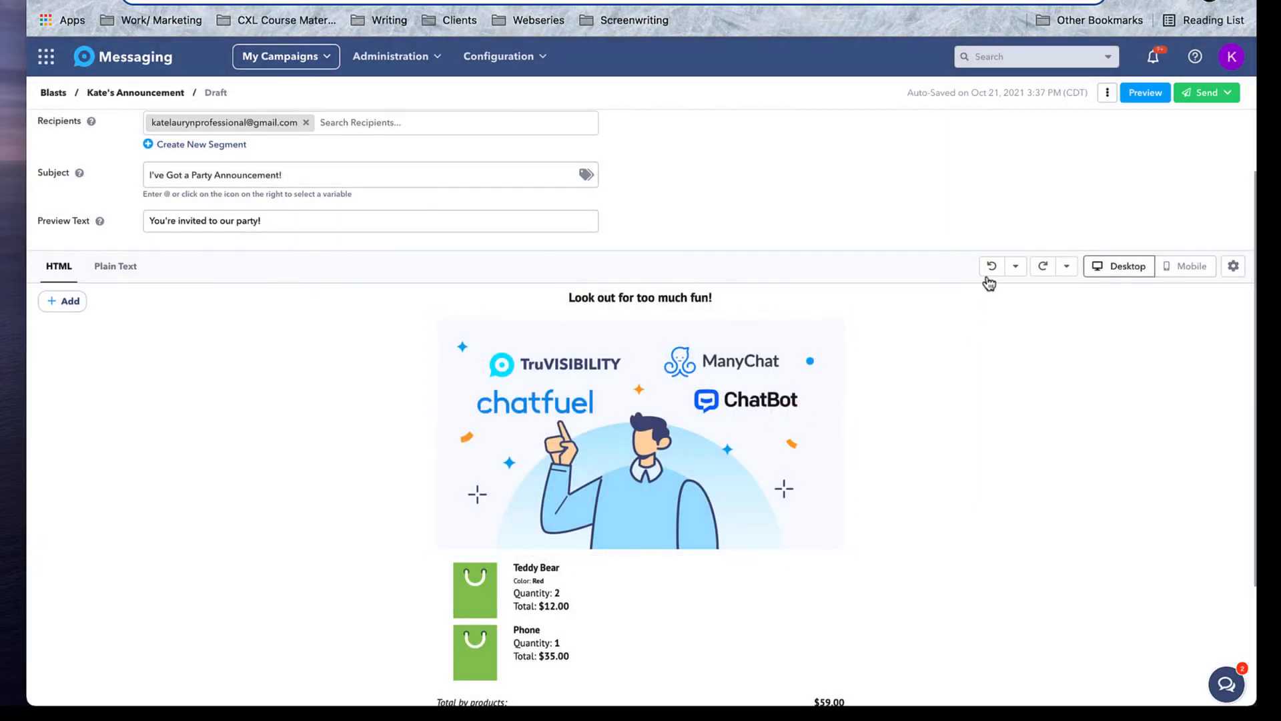
{"action": "left_click", "coordinate": [992, 267]}
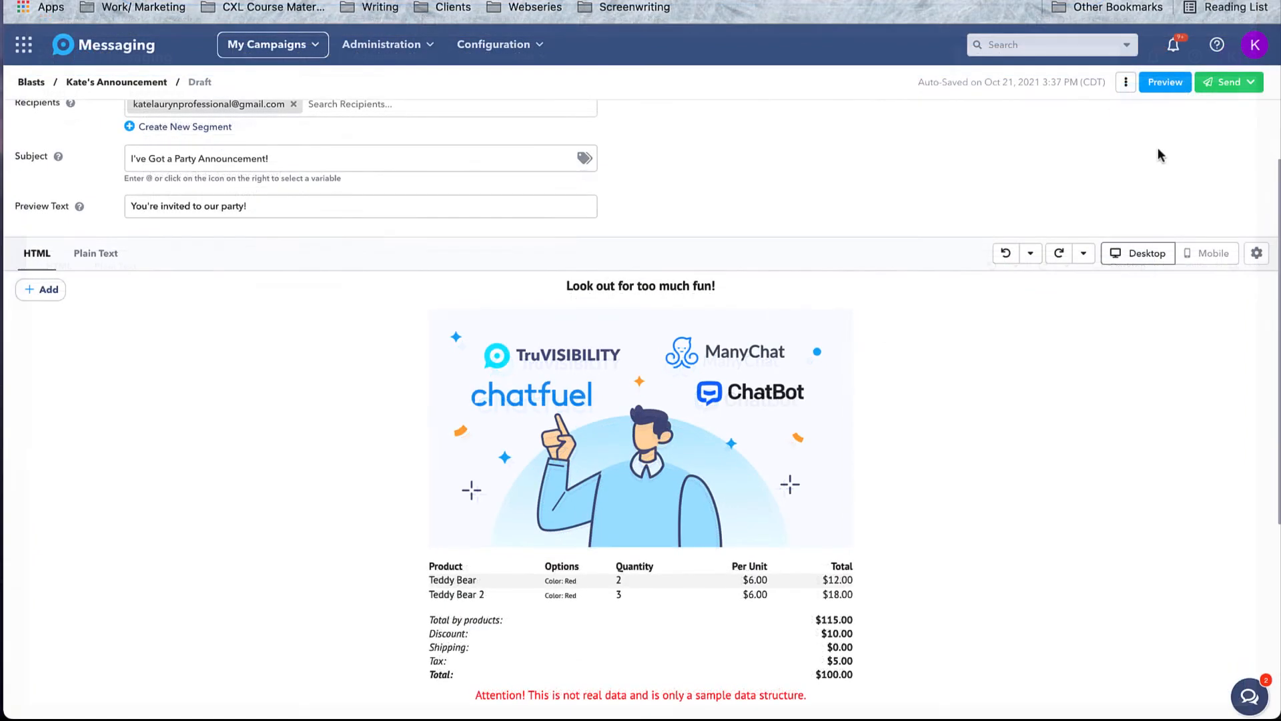
Preview the party announcement email and close the test-email window without sending.
{"action": "scroll", "coordinate": [999, 385], "scroll_direction": "down", "scroll_amount": 2}
{"action": "scroll", "coordinate": [999, 384], "scroll_direction": "up", "scroll_amount": 2}
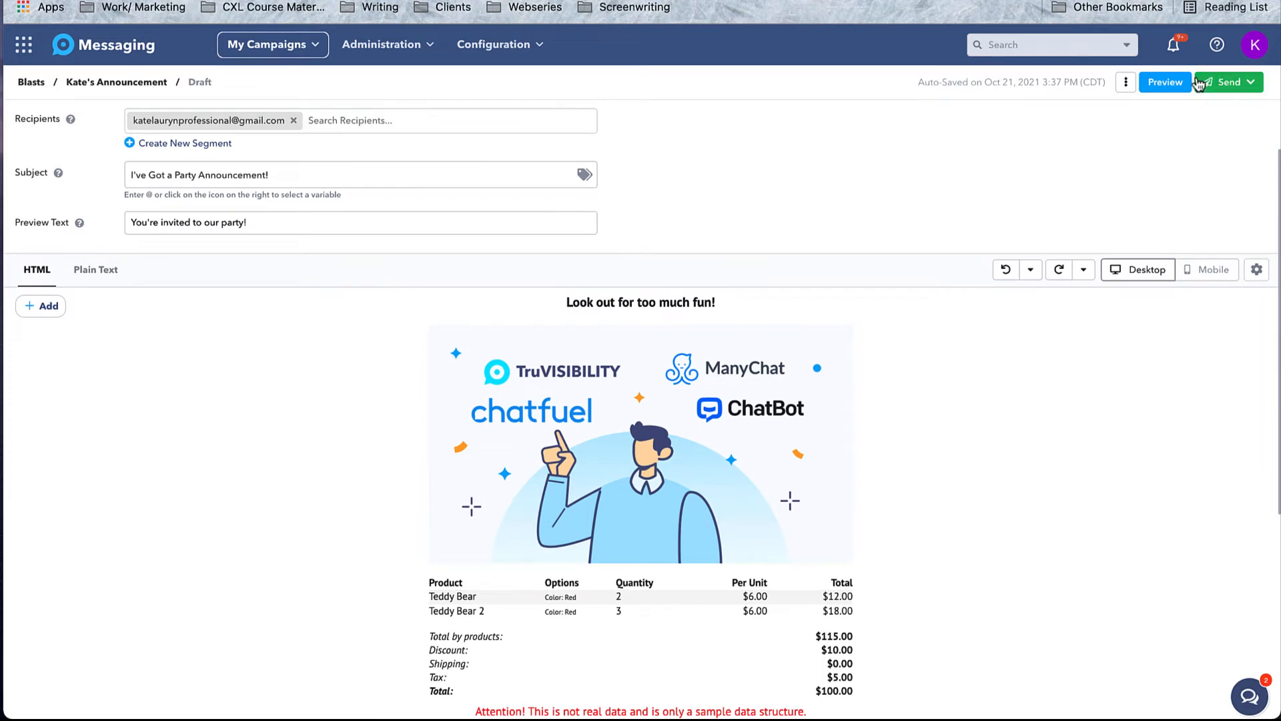
{"action": "left_click", "coordinate": [1177, 80]}
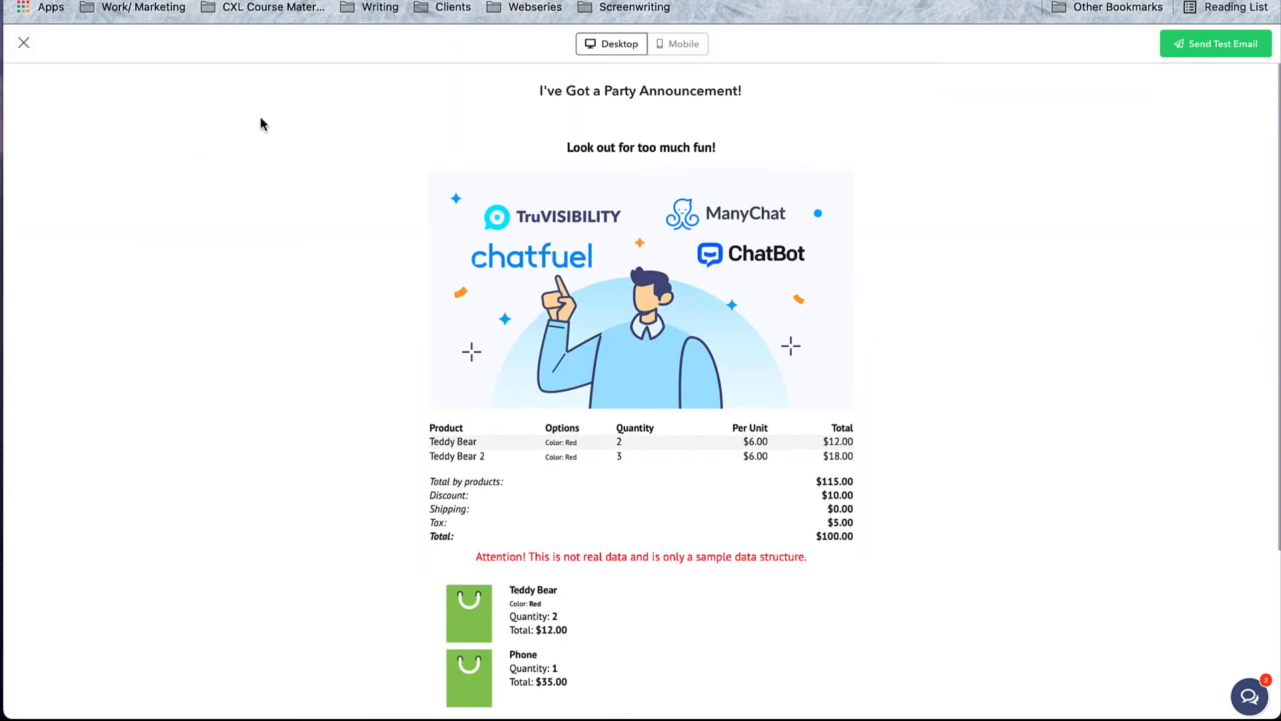
{"action": "left_click", "coordinate": [1250, 42]}
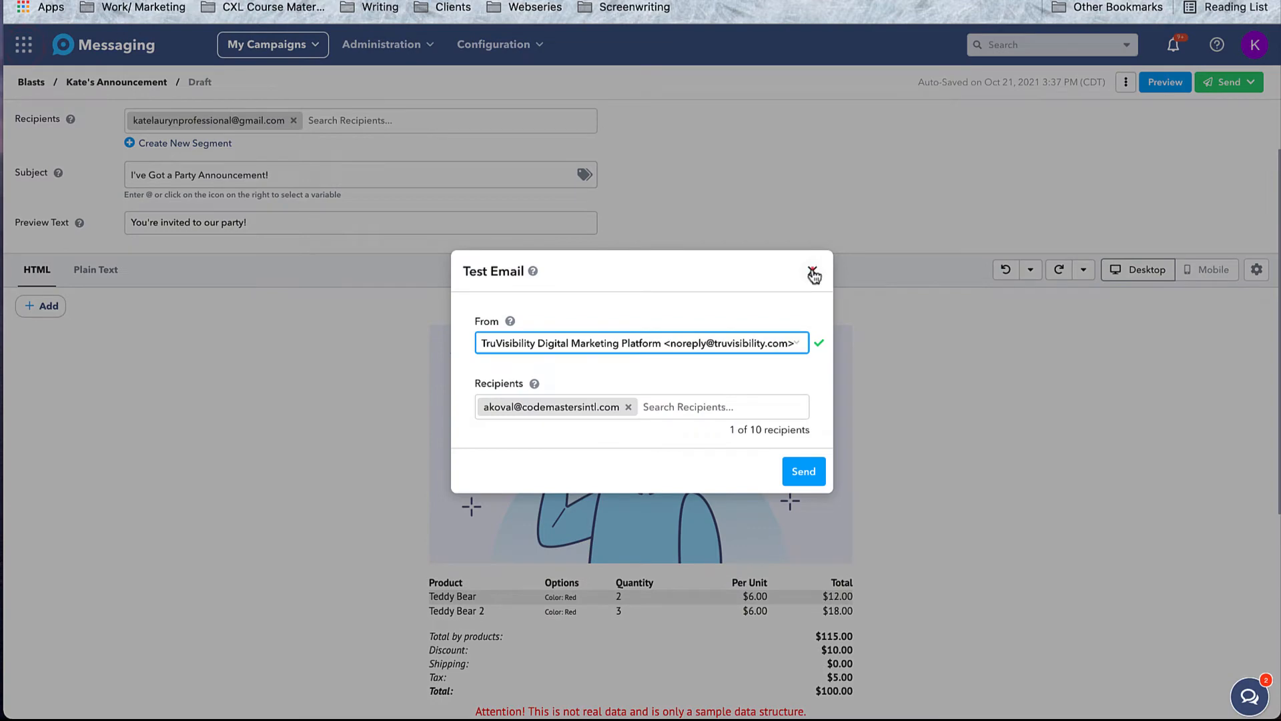
{"action": "left_click", "coordinate": [813, 272]}
Skip scheduling and send the blast immediately with Send Now, confirming it.
{"action": "left_click", "coordinate": [1249, 81]}
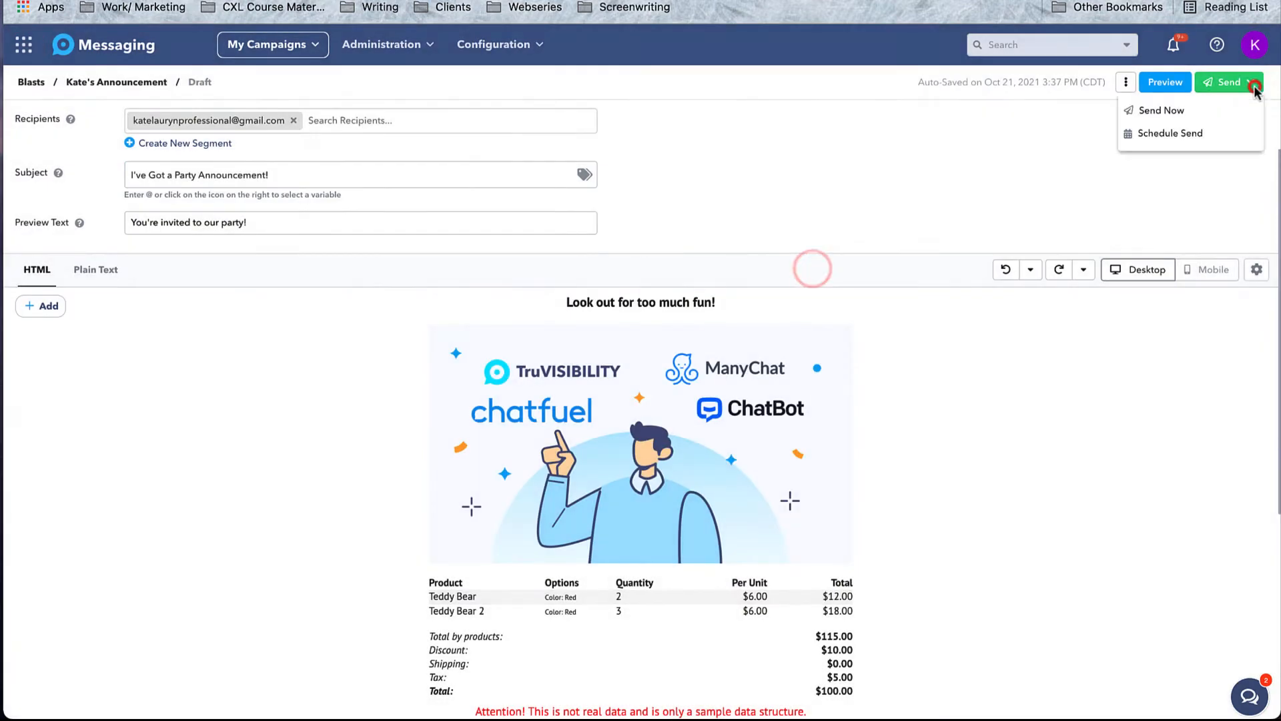
{"action": "left_click", "coordinate": [1179, 135]}
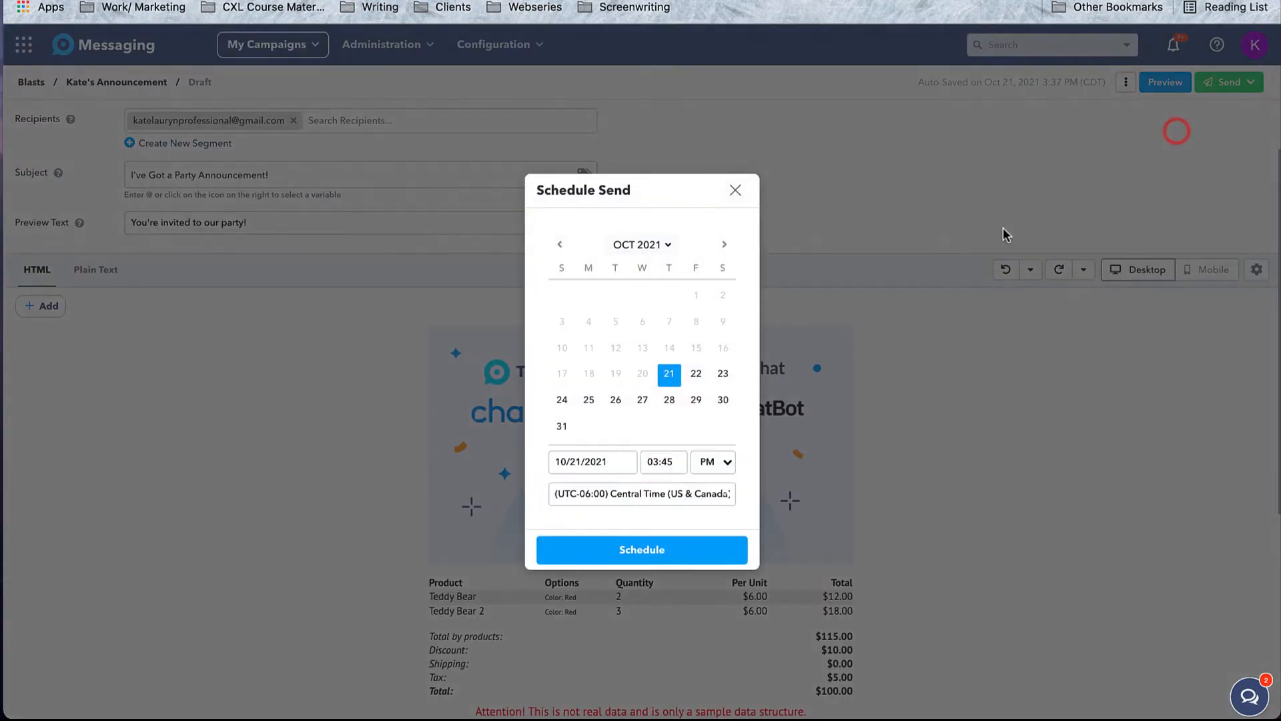
{"action": "left_click", "coordinate": [736, 194]}
{"action": "left_click", "coordinate": [1222, 83]}
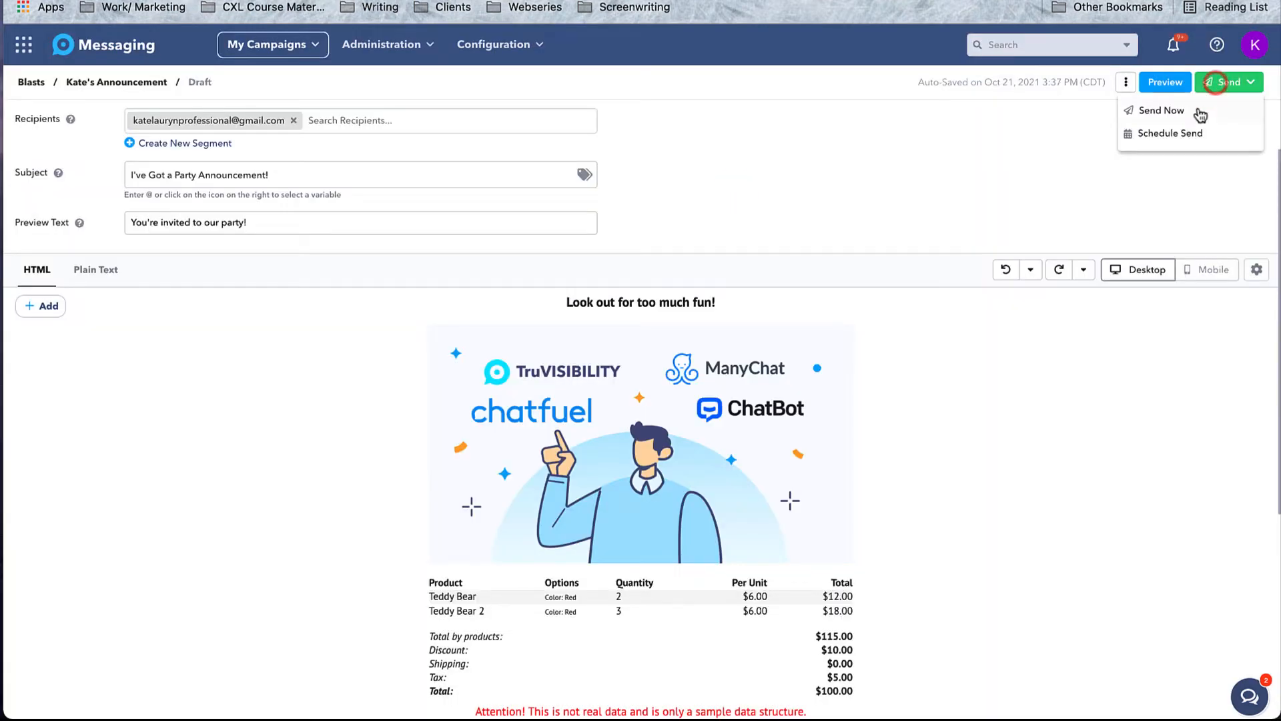
{"action": "left_click", "coordinate": [1201, 113]}
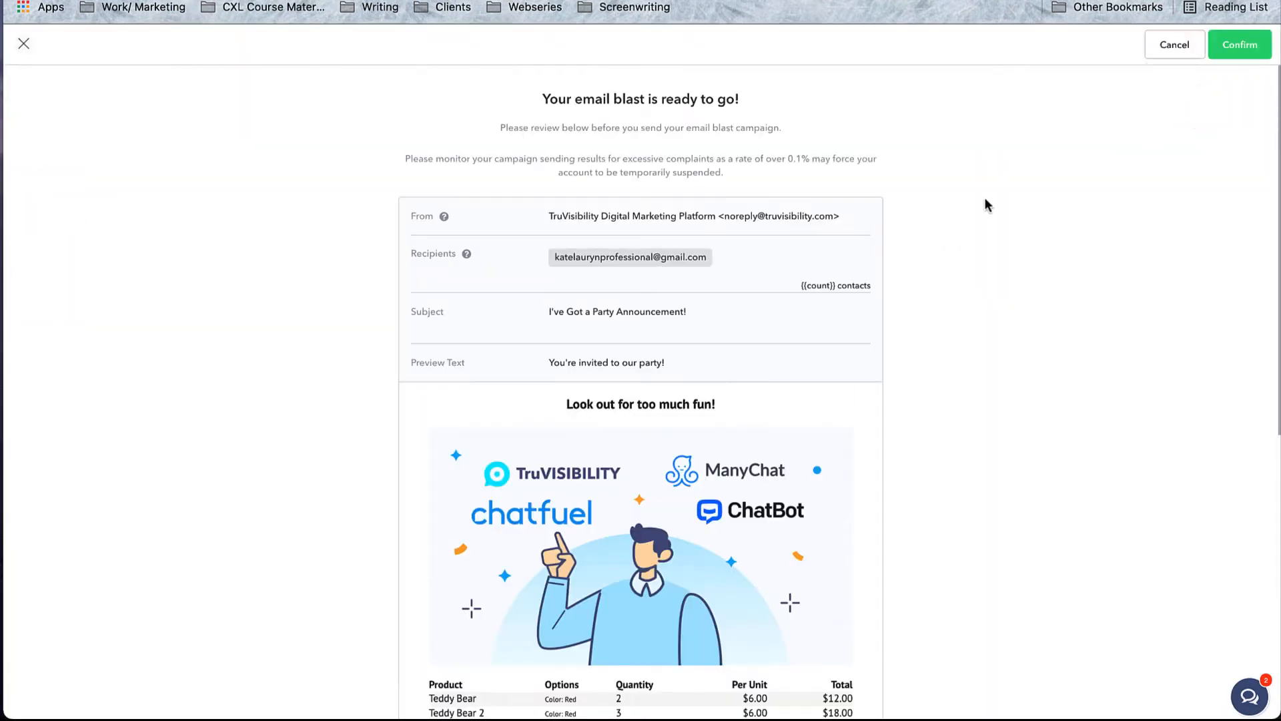
{"action": "left_click", "coordinate": [1240, 45]}
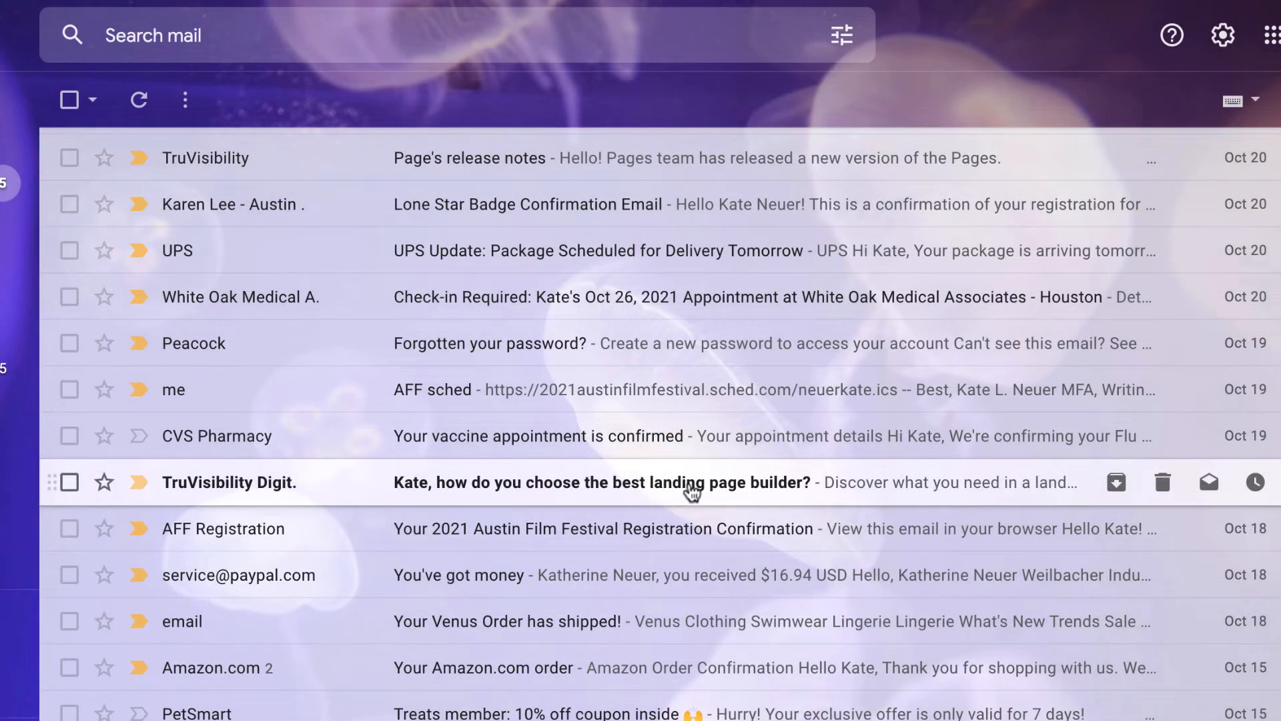
Open the TruVisibility email 'Kate, how do you choose the best landing page builder?' and scroll through it.
{"action": "left_click", "coordinate": [692, 492]}
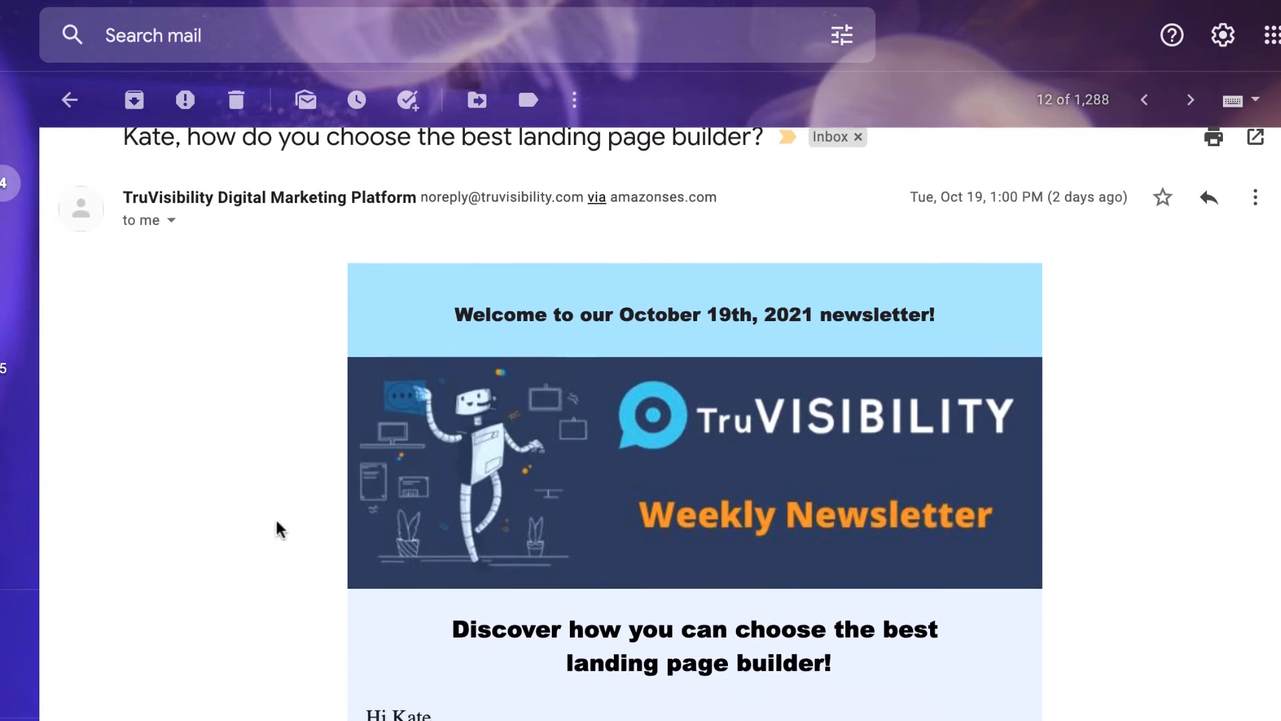
{"action": "scroll", "coordinate": [279, 528], "scroll_direction": "down", "scroll_amount": 2}
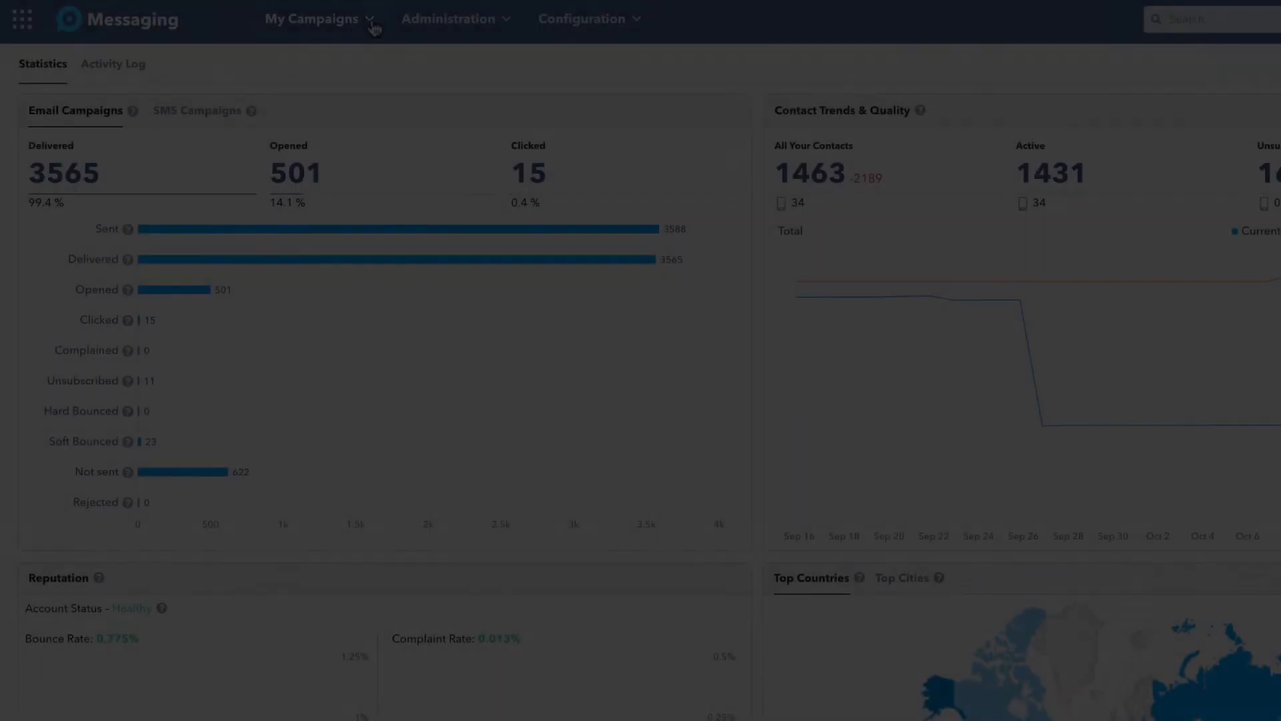
Switch to the Autoresponders page via the My Campaigns menu.
{"action": "left_click", "coordinate": [373, 27]}
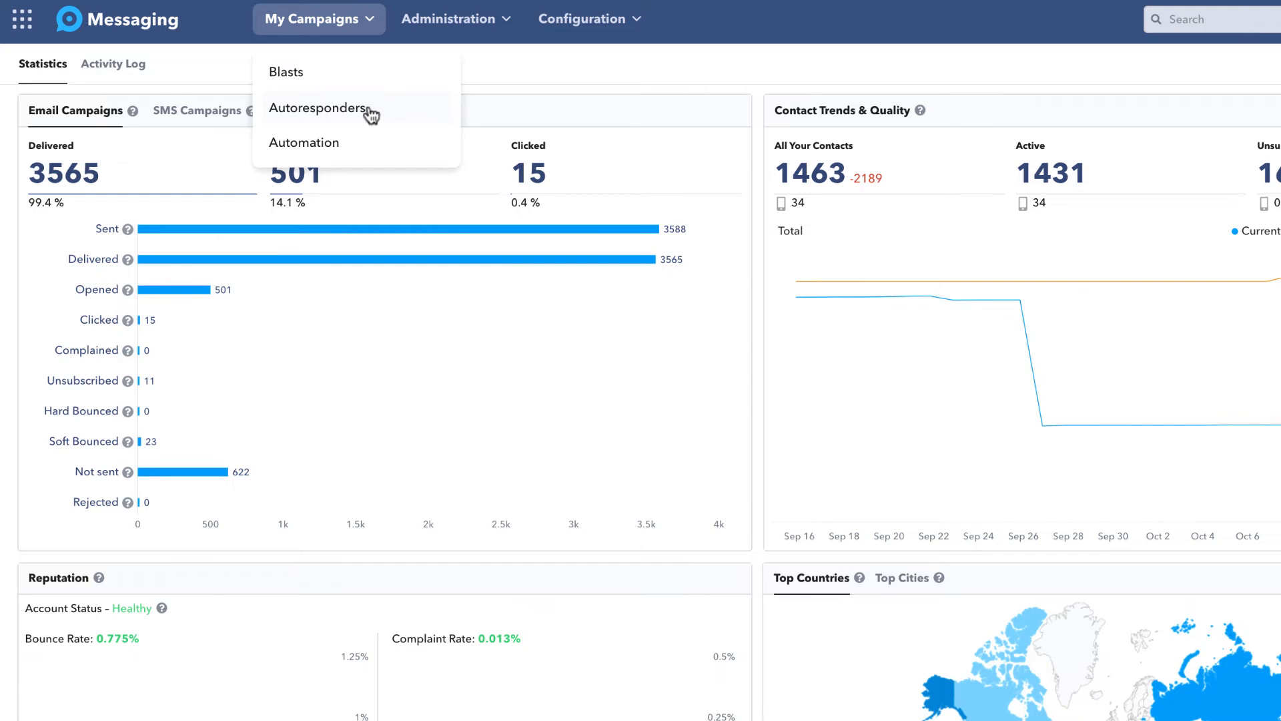
{"action": "left_click", "coordinate": [371, 108]}
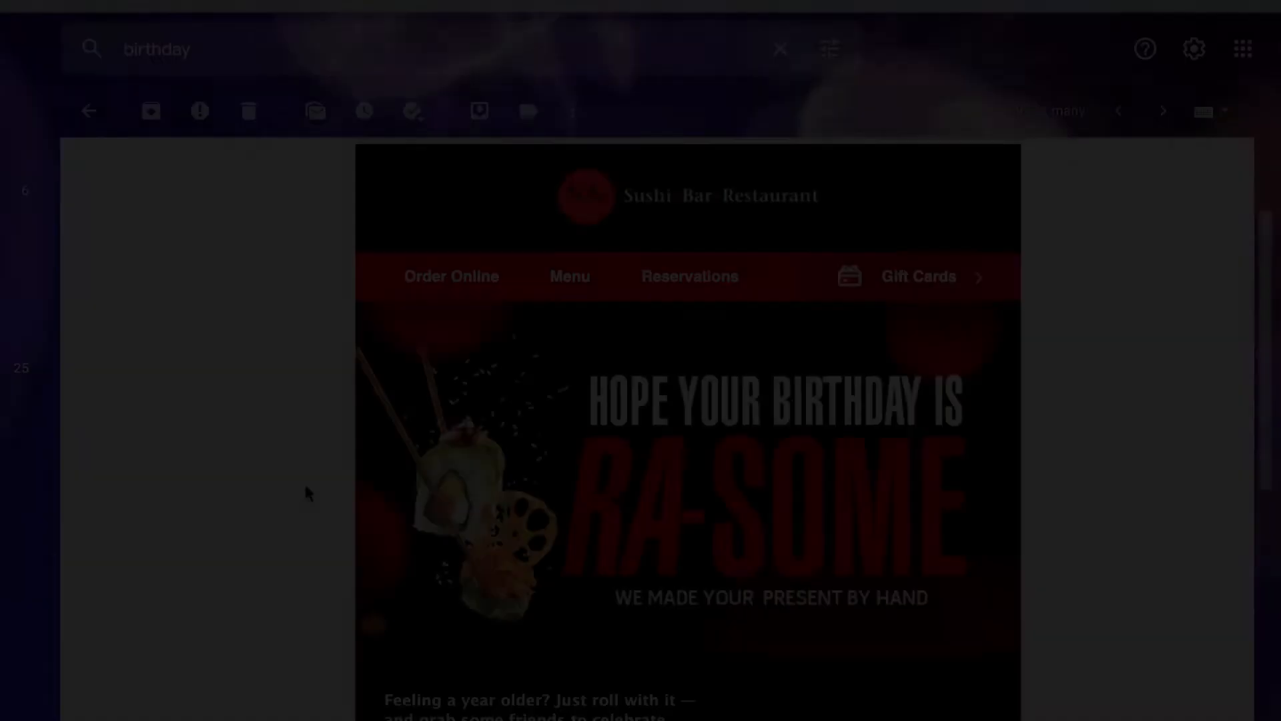
Scroll through the birthday email, then highlight 'Confirmation Email' in the Lone Star Badge email subject.
{"action": "scroll", "coordinate": [306, 493], "scroll_direction": "down", "scroll_amount": 3}
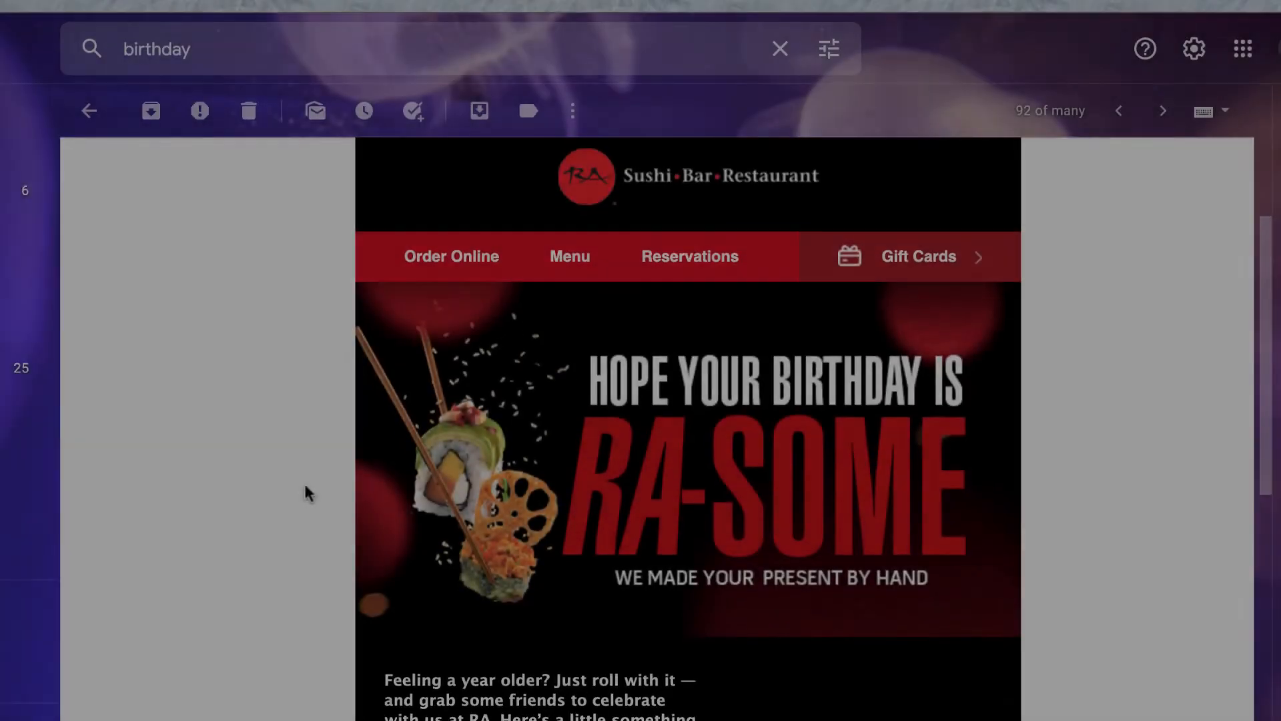
{"action": "scroll", "coordinate": [306, 492], "scroll_direction": "down", "scroll_amount": 3}
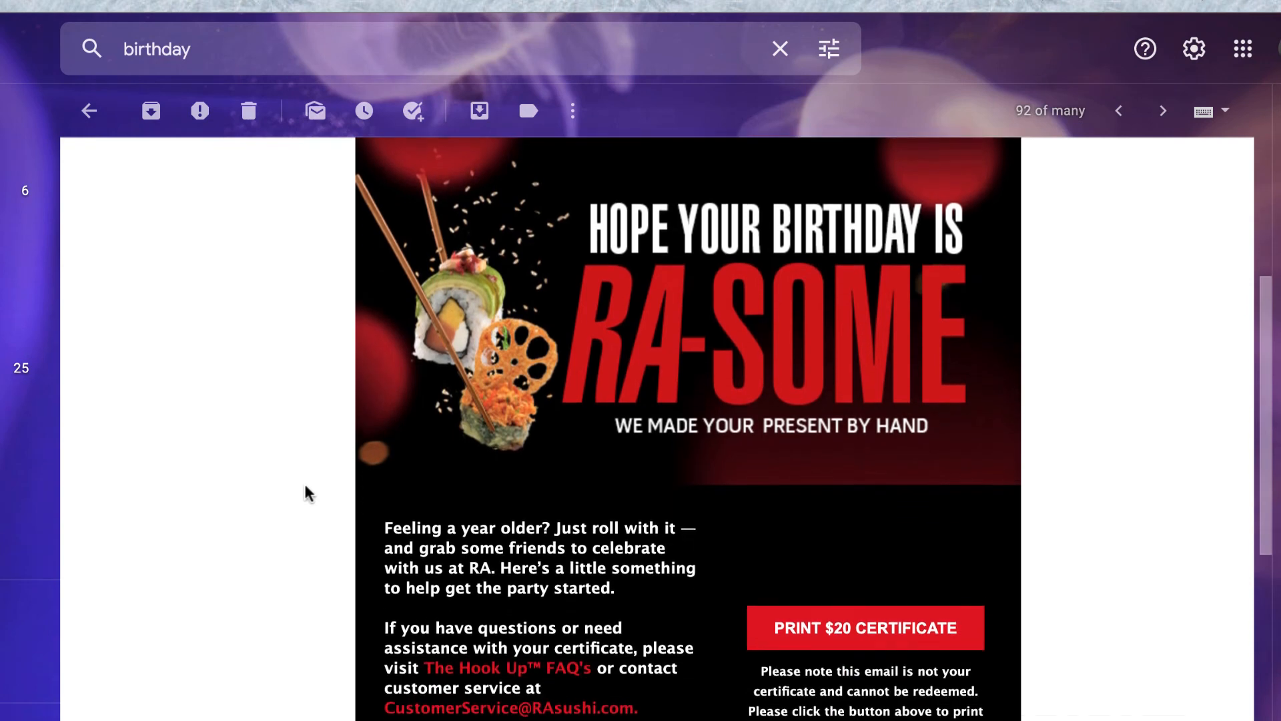
{"action": "scroll", "coordinate": [305, 487], "scroll_direction": "down", "scroll_amount": 3}
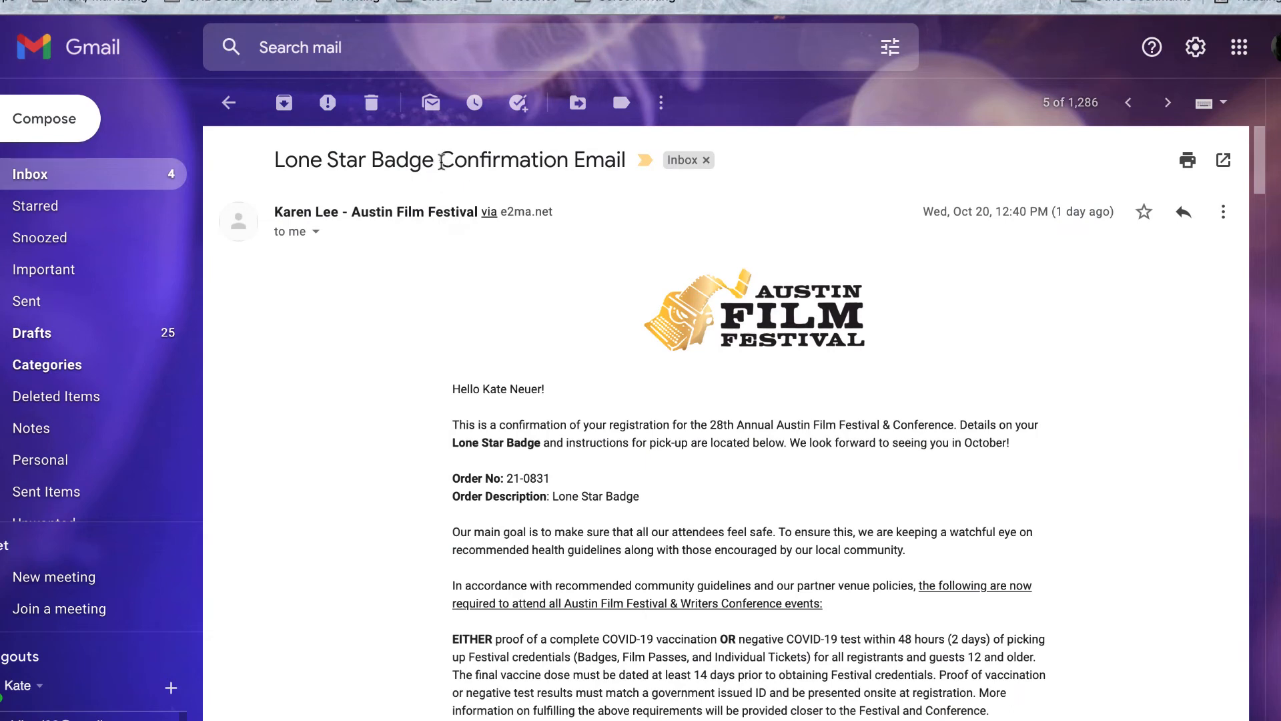
{"action": "left_click_drag", "start_coordinate": [441, 162], "coordinate": [628, 179]}
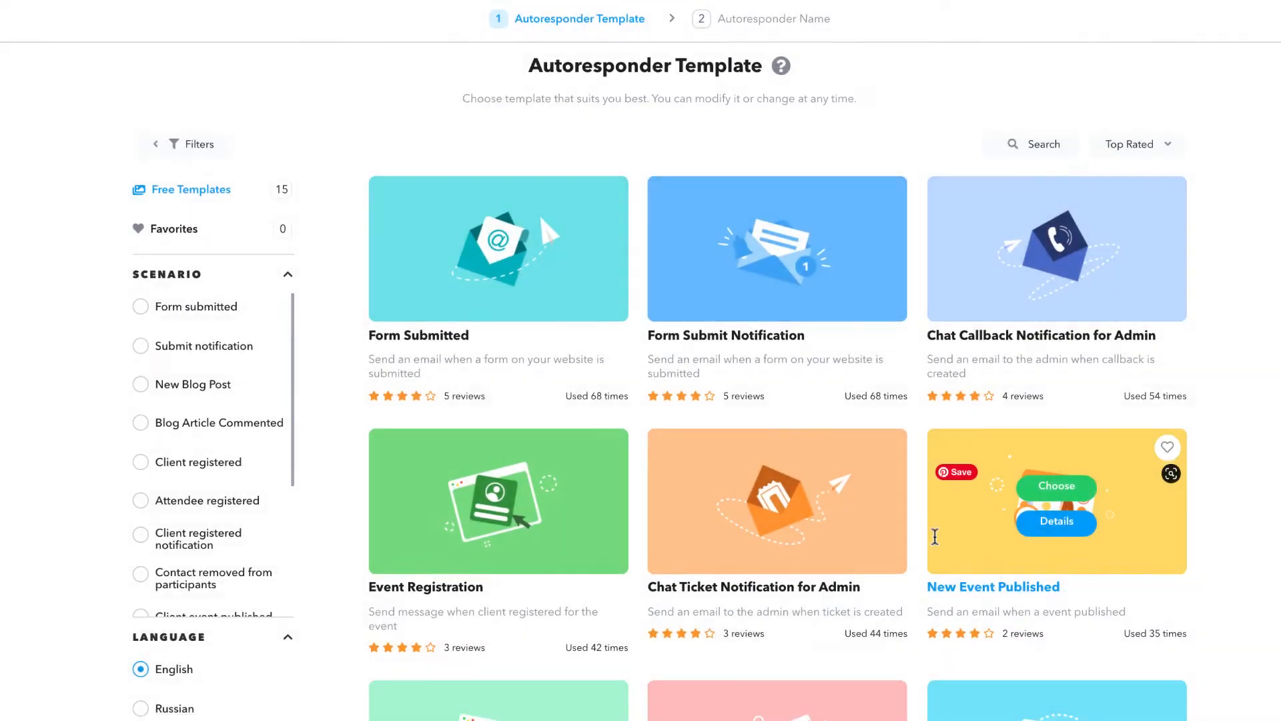
Scroll the Autoresponder Template gallery and inspect the free template cards.
{"action": "scroll", "coordinate": [935, 536], "scroll_direction": "down", "scroll_amount": 2}
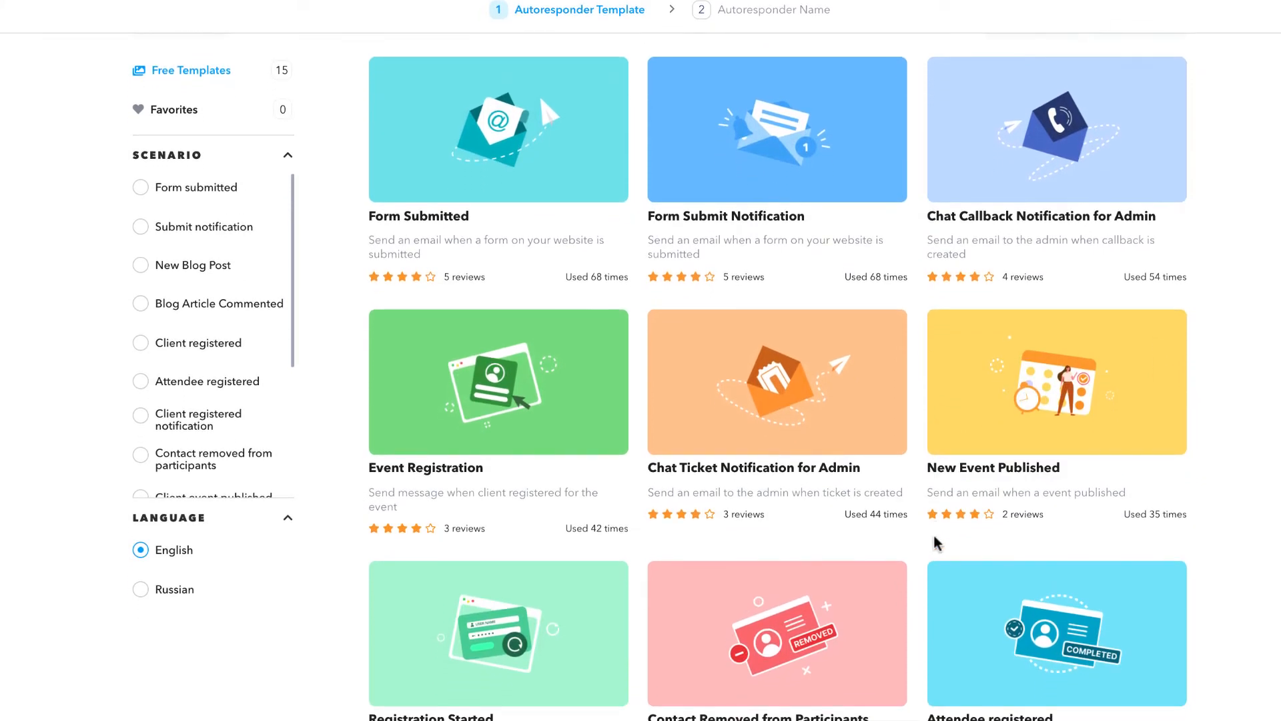
{"action": "mouse_move", "coordinate": [570, 607]}
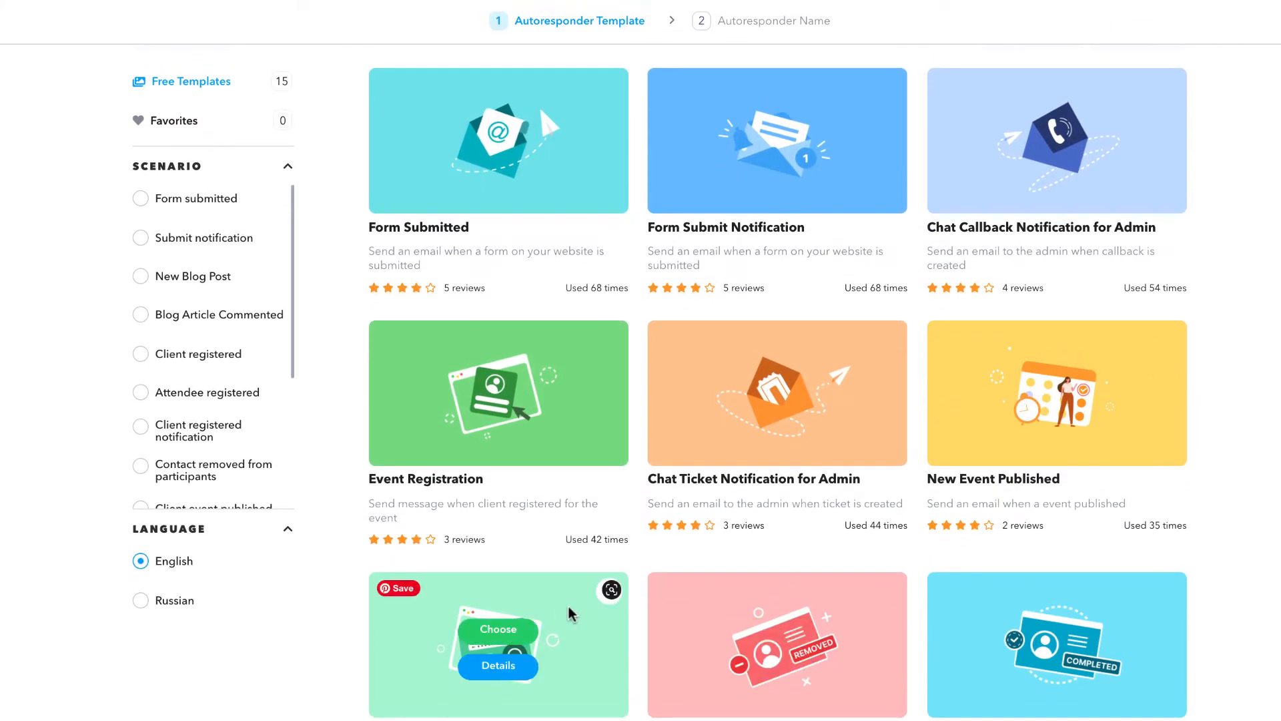
{"action": "mouse_move", "coordinate": [557, 243]}
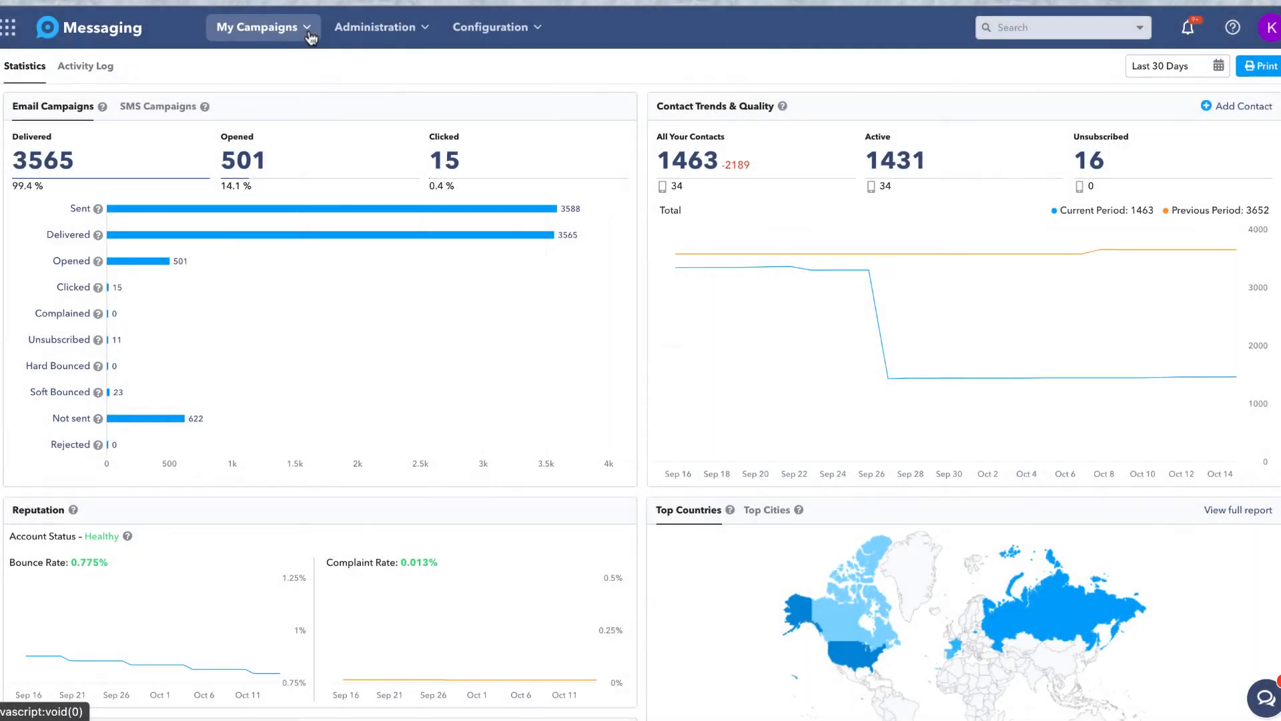
Open the Autoresponders list, check the newest entry, then start adding a new autoresponder.
{"action": "left_click", "coordinate": [309, 29]}
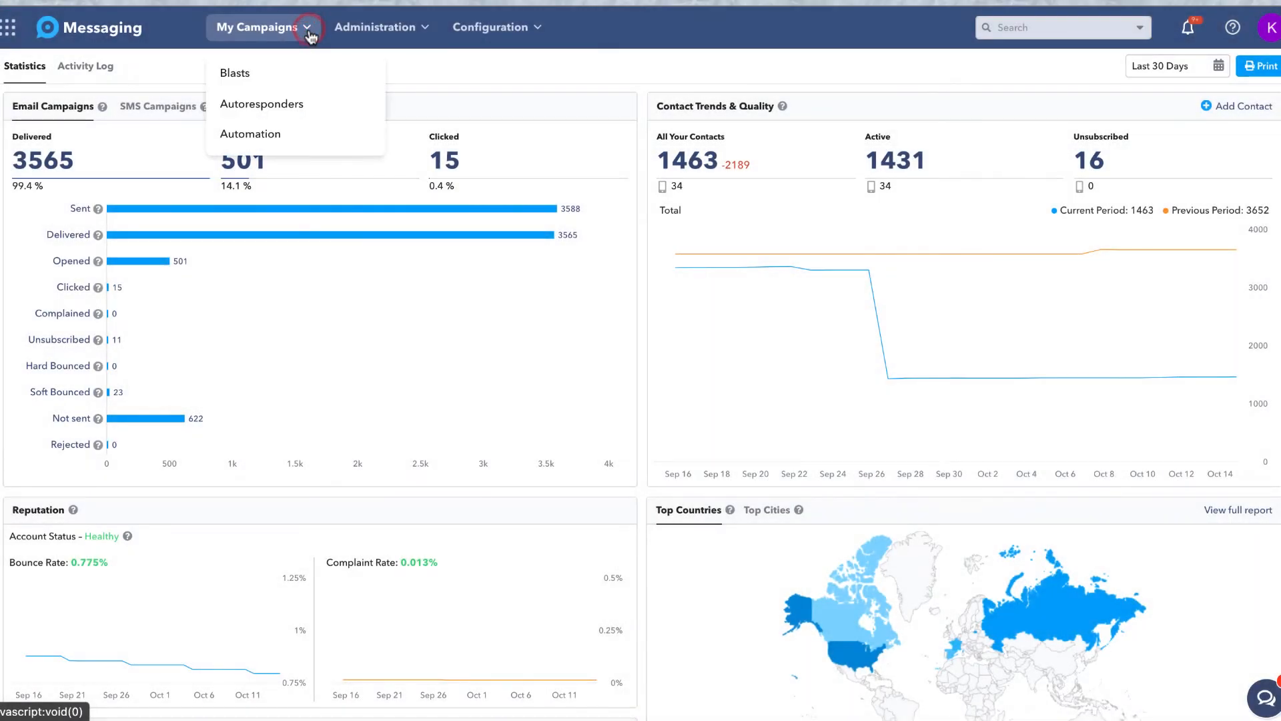
{"action": "left_click", "coordinate": [312, 108]}
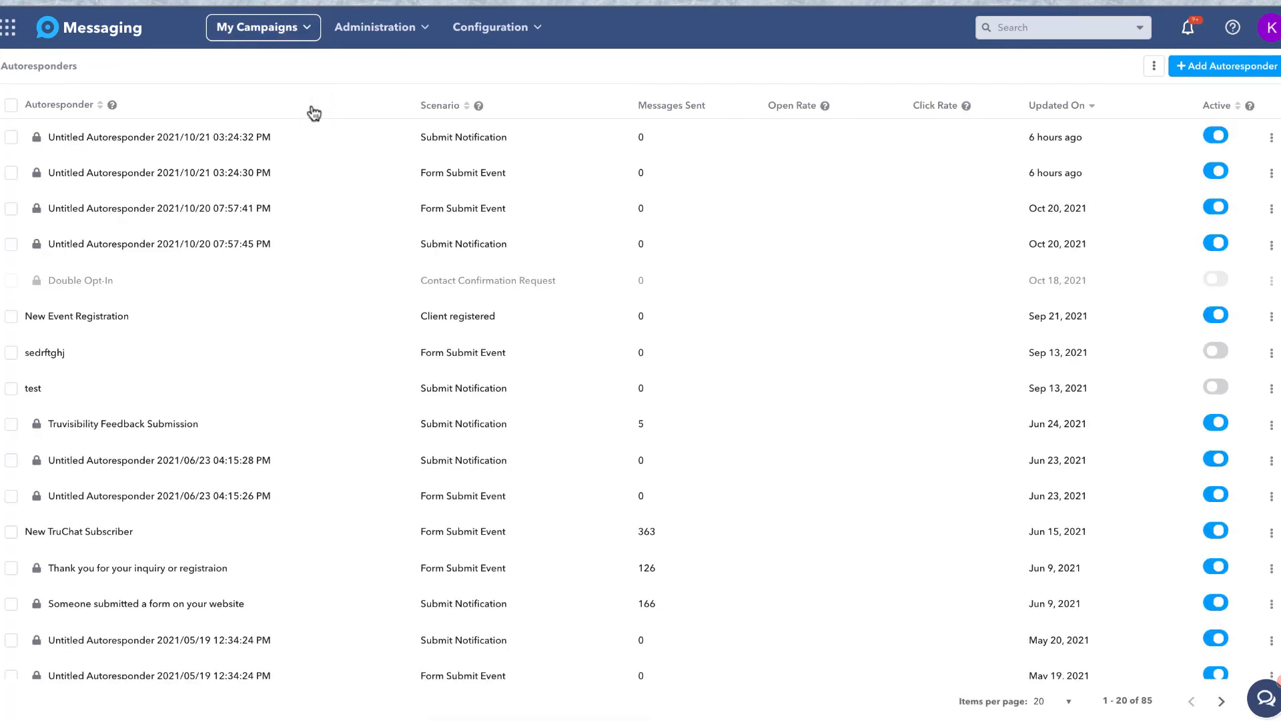
{"action": "left_click", "coordinate": [12, 138]}
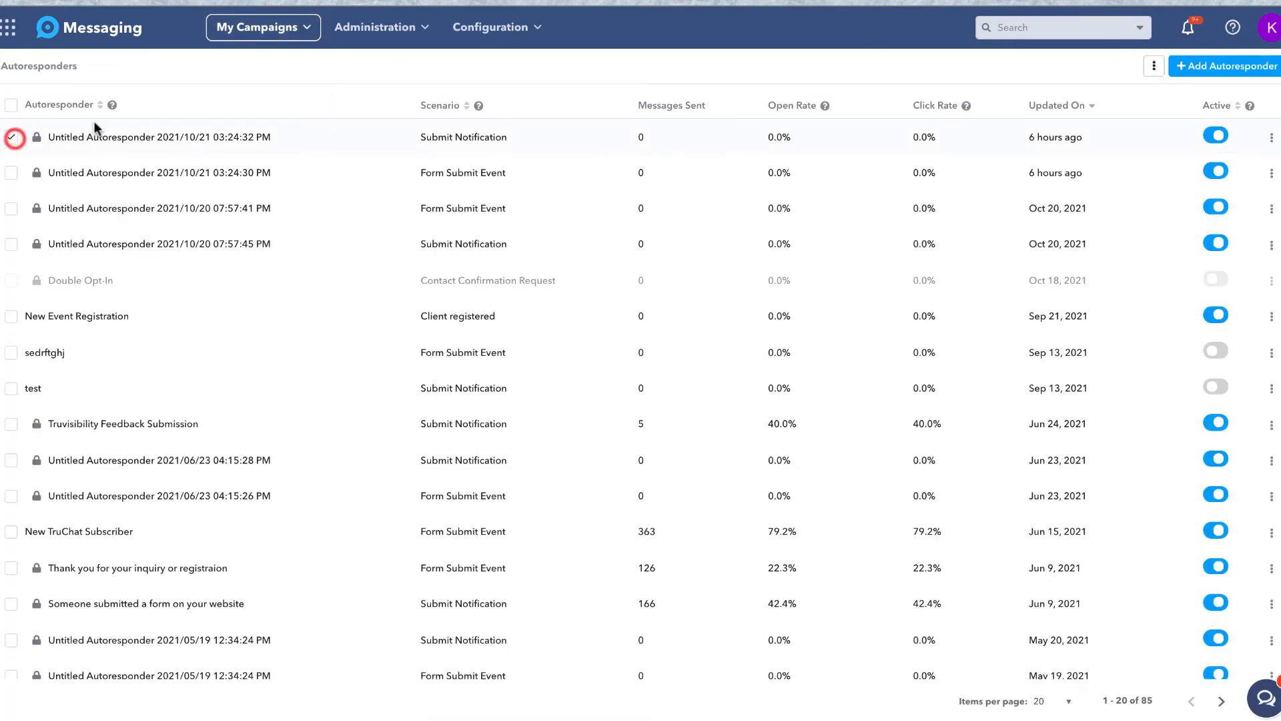
{"action": "left_click", "coordinate": [1153, 67]}
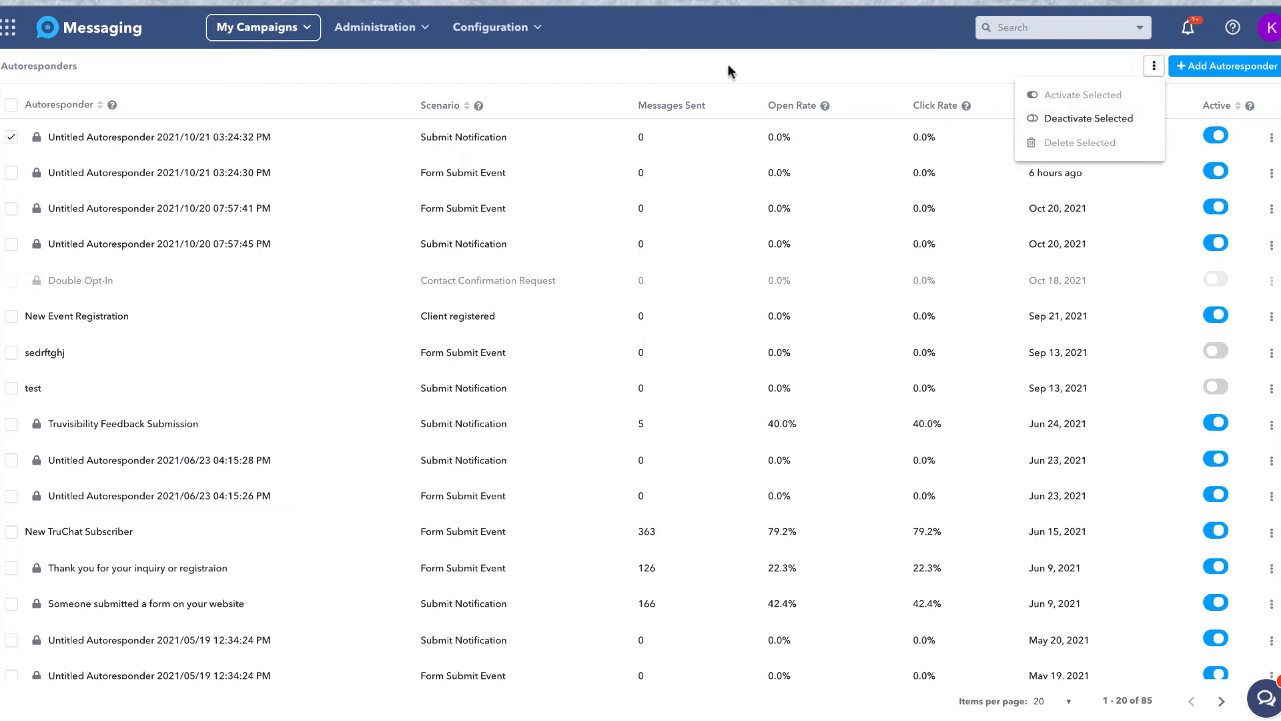
{"action": "left_click", "coordinate": [12, 144]}
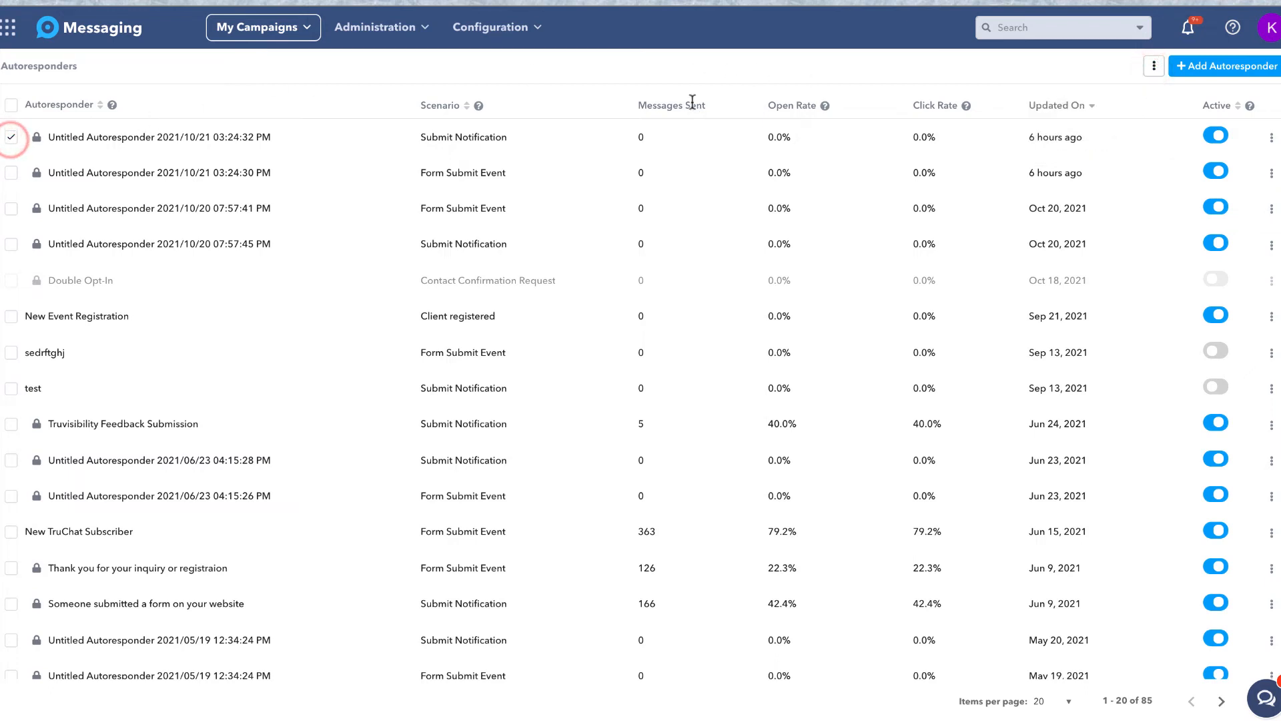
{"action": "left_click", "coordinate": [1216, 67]}
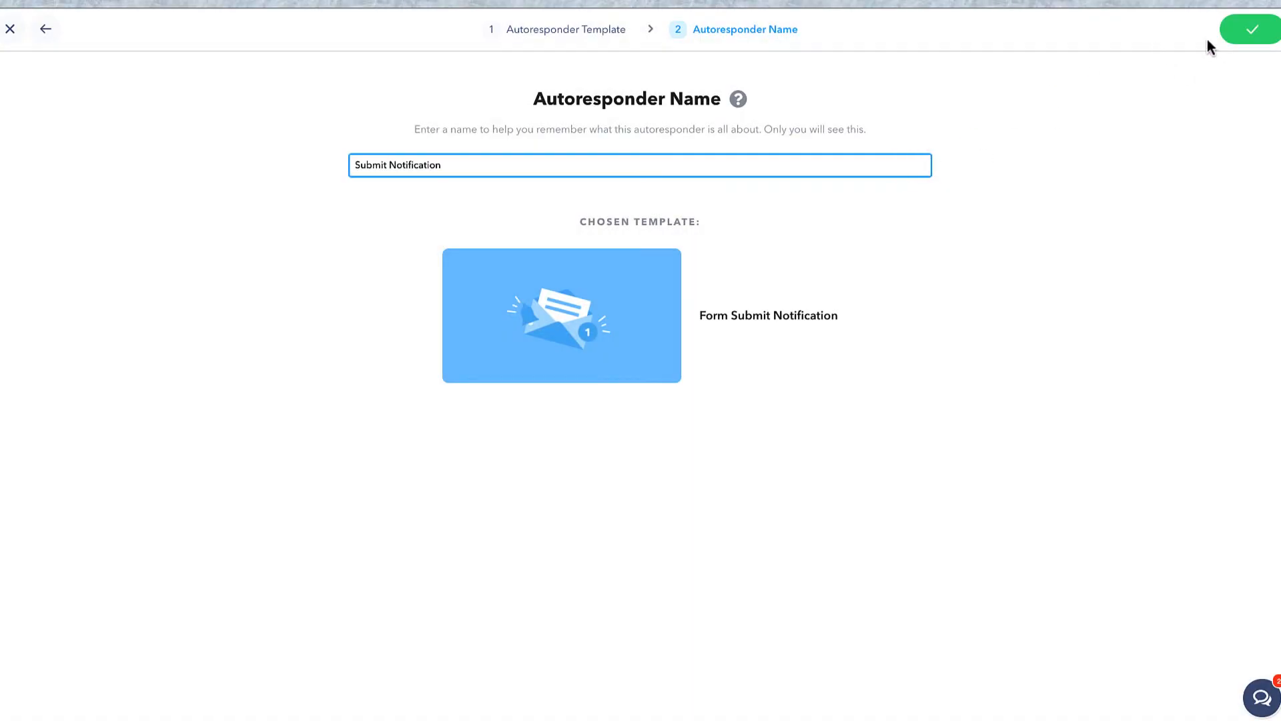
Create the autoresponder and add English Speaking Customers as its recipients.
{"action": "left_click", "coordinate": [1260, 33]}
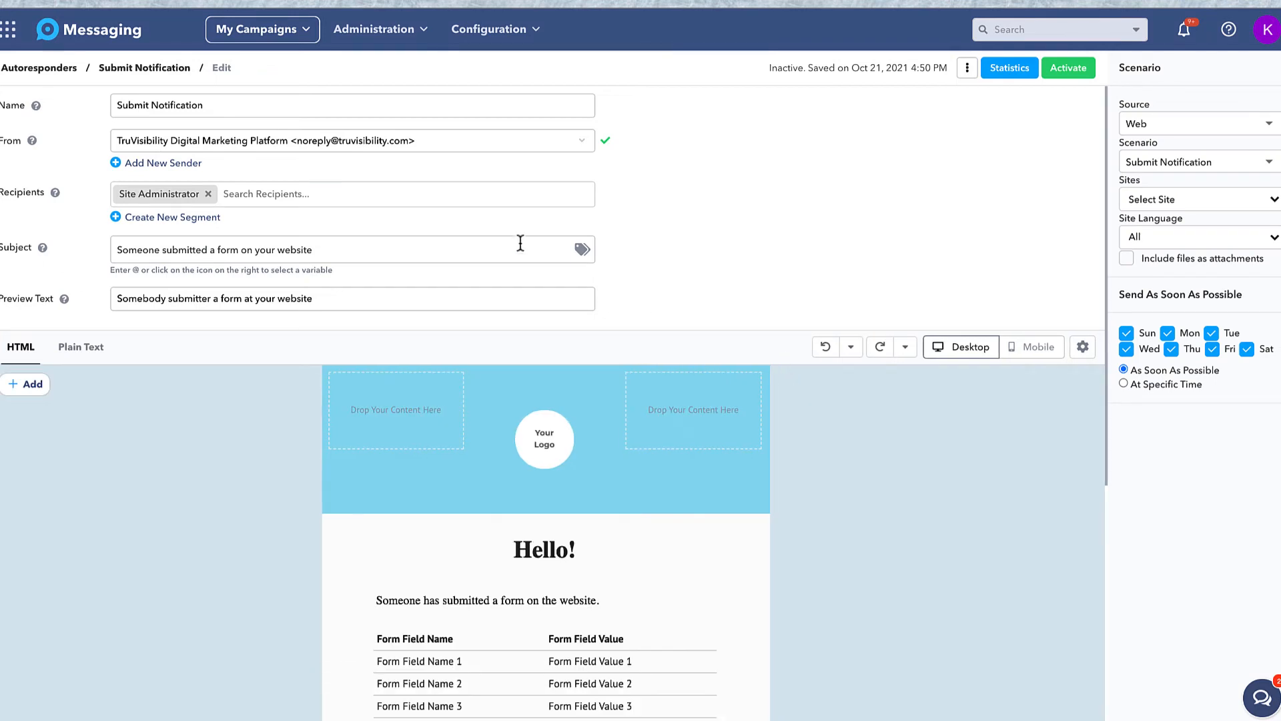
{"action": "left_click", "coordinate": [435, 199]}
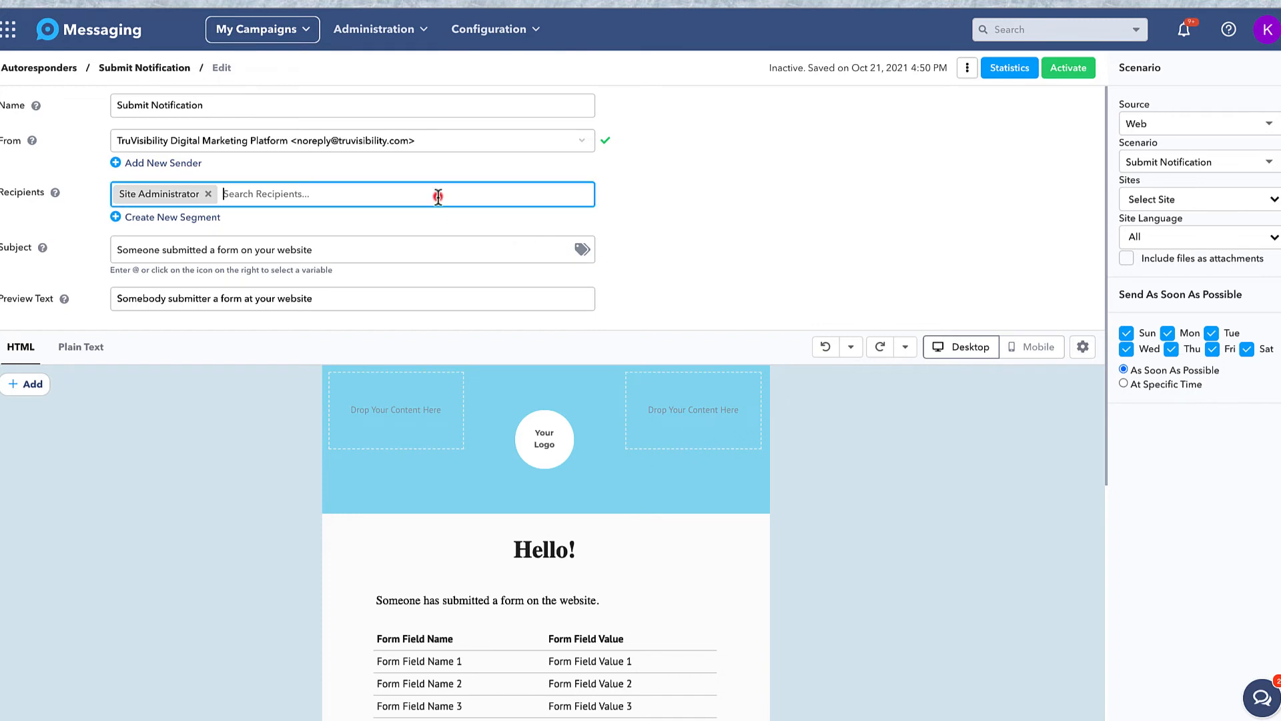
{"action": "type", "text": "English"}
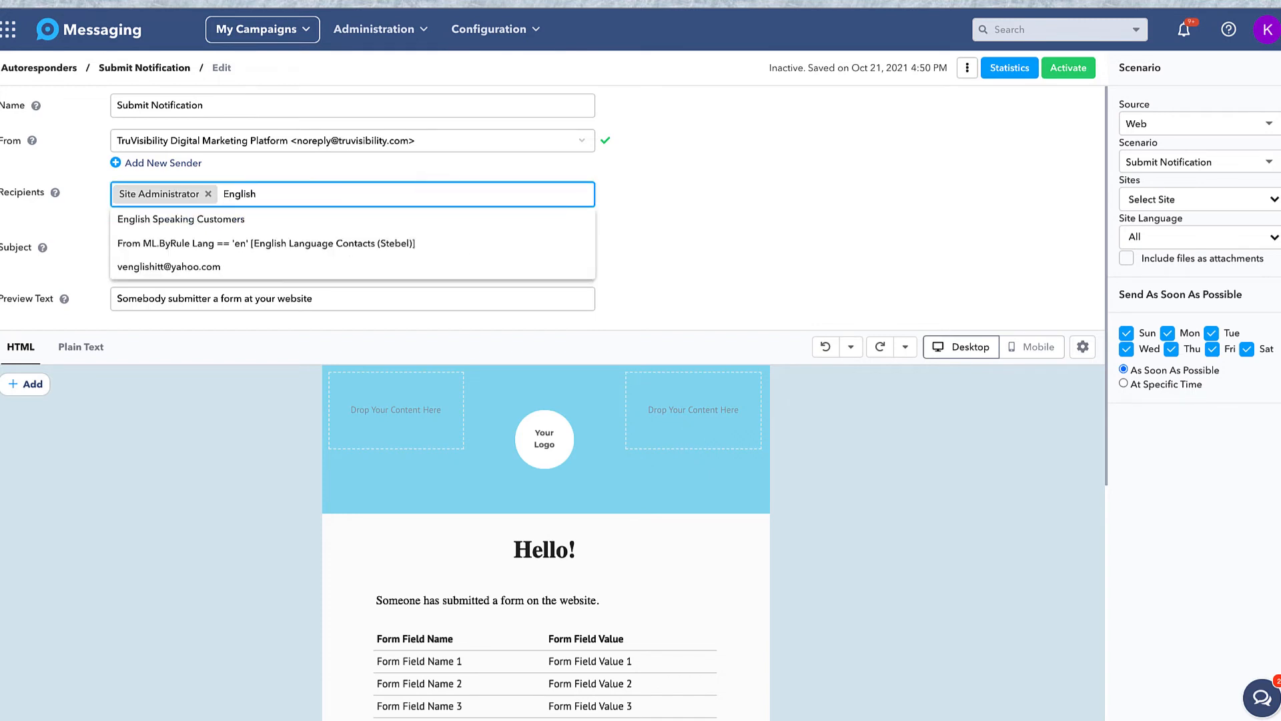
{"action": "left_click", "coordinate": [406, 218]}
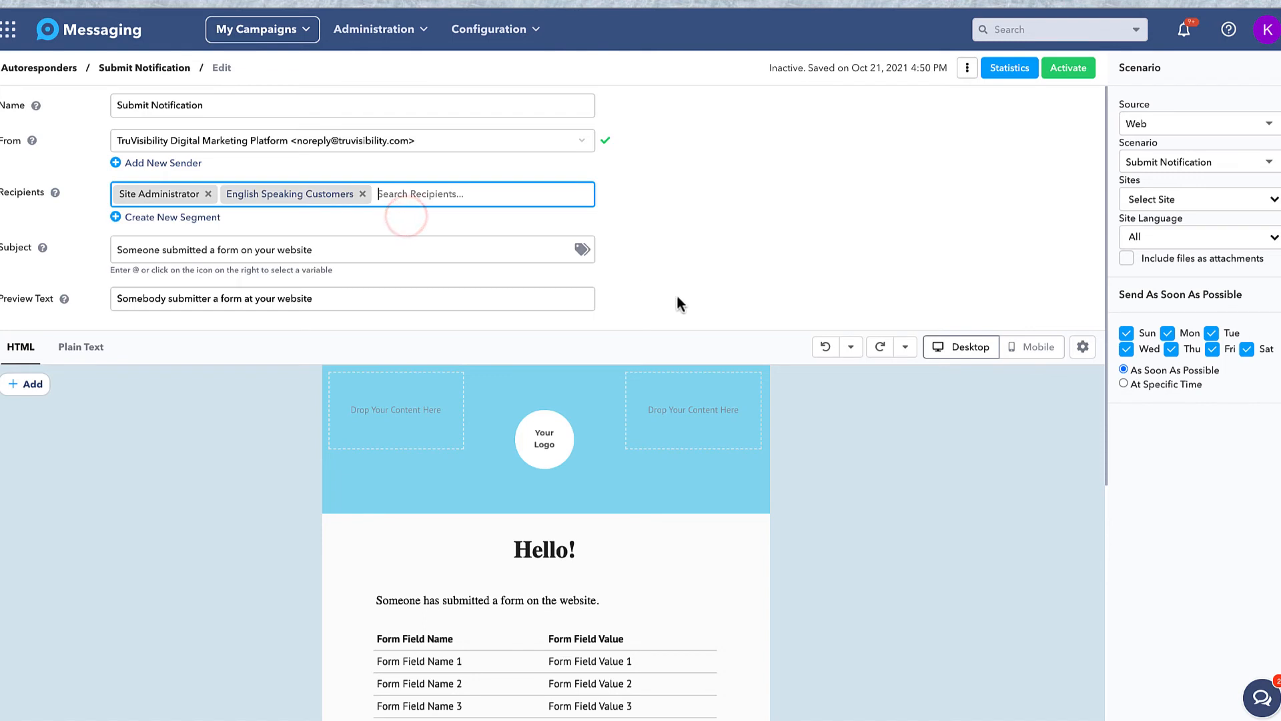
Remove Saturday and Sunday from the sending days and set the site language to English.
{"action": "scroll", "coordinate": [797, 459], "scroll_direction": "down", "scroll_amount": 1}
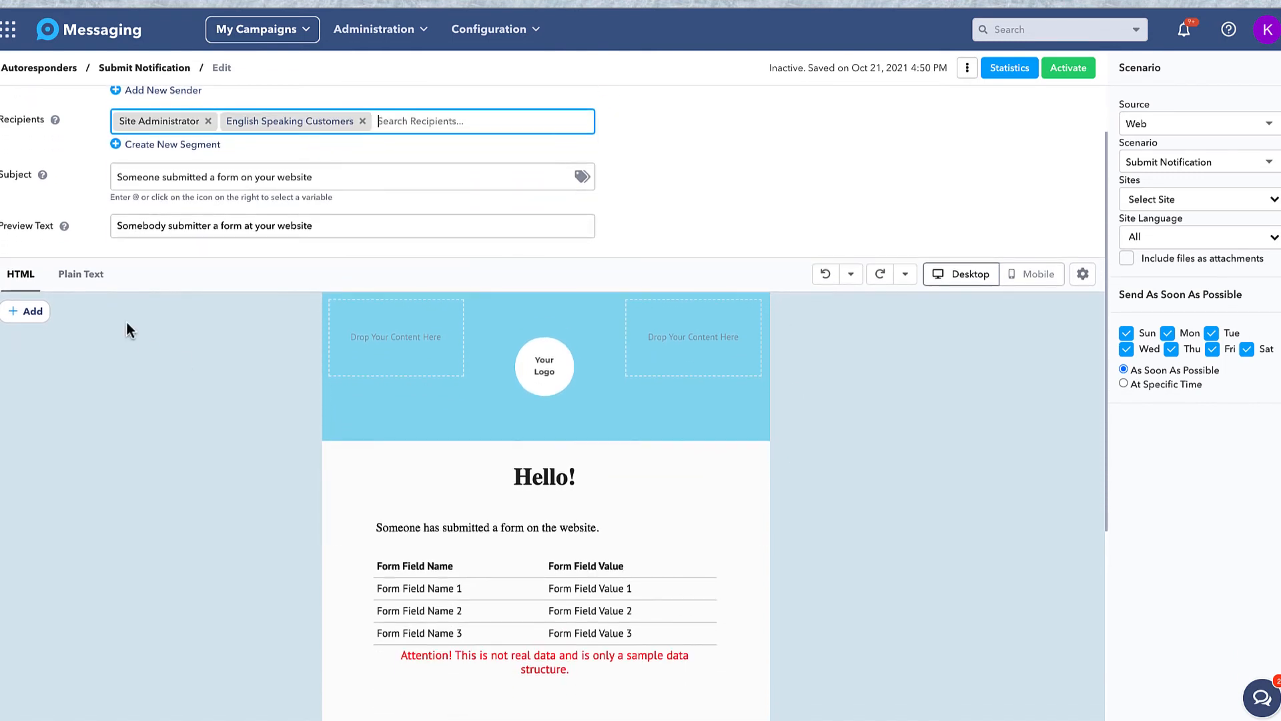
{"action": "left_click", "coordinate": [34, 312]}
{"action": "left_click", "coordinate": [35, 312]}
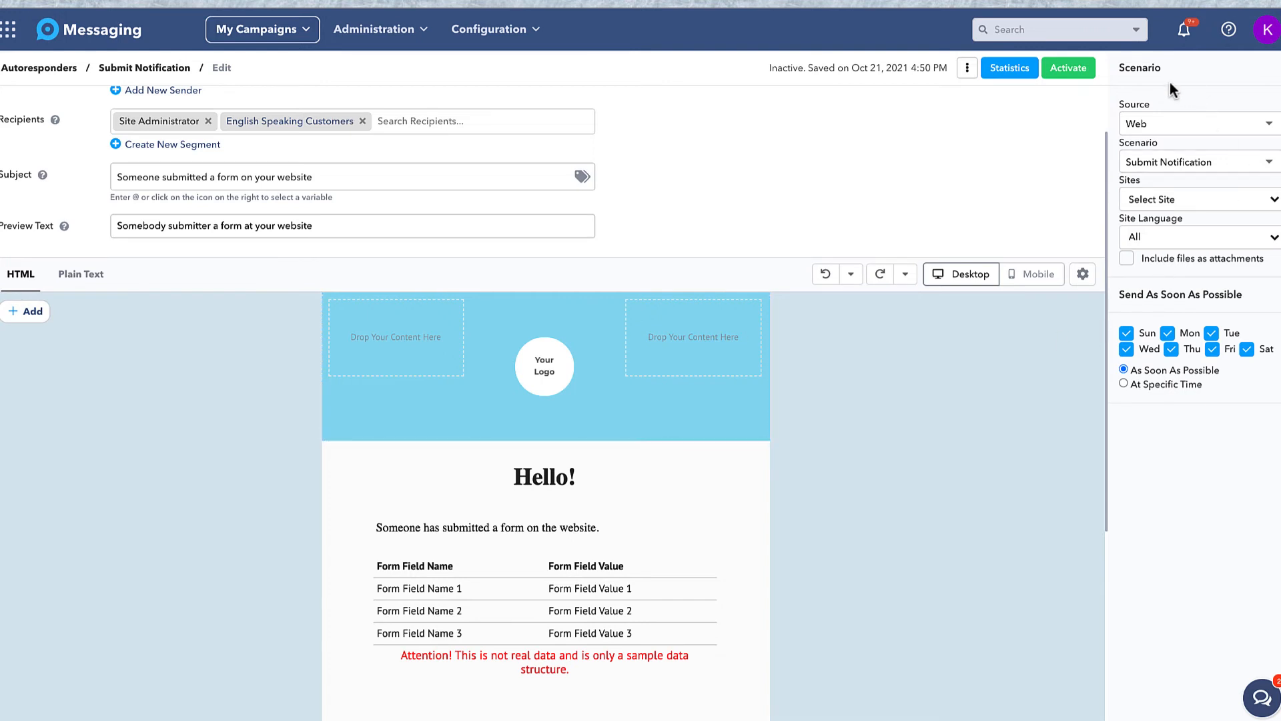
{"action": "left_click", "coordinate": [1262, 298]}
{"action": "left_click", "coordinate": [1246, 349]}
{"action": "left_click", "coordinate": [1127, 333]}
{"action": "left_click", "coordinate": [1146, 240]}
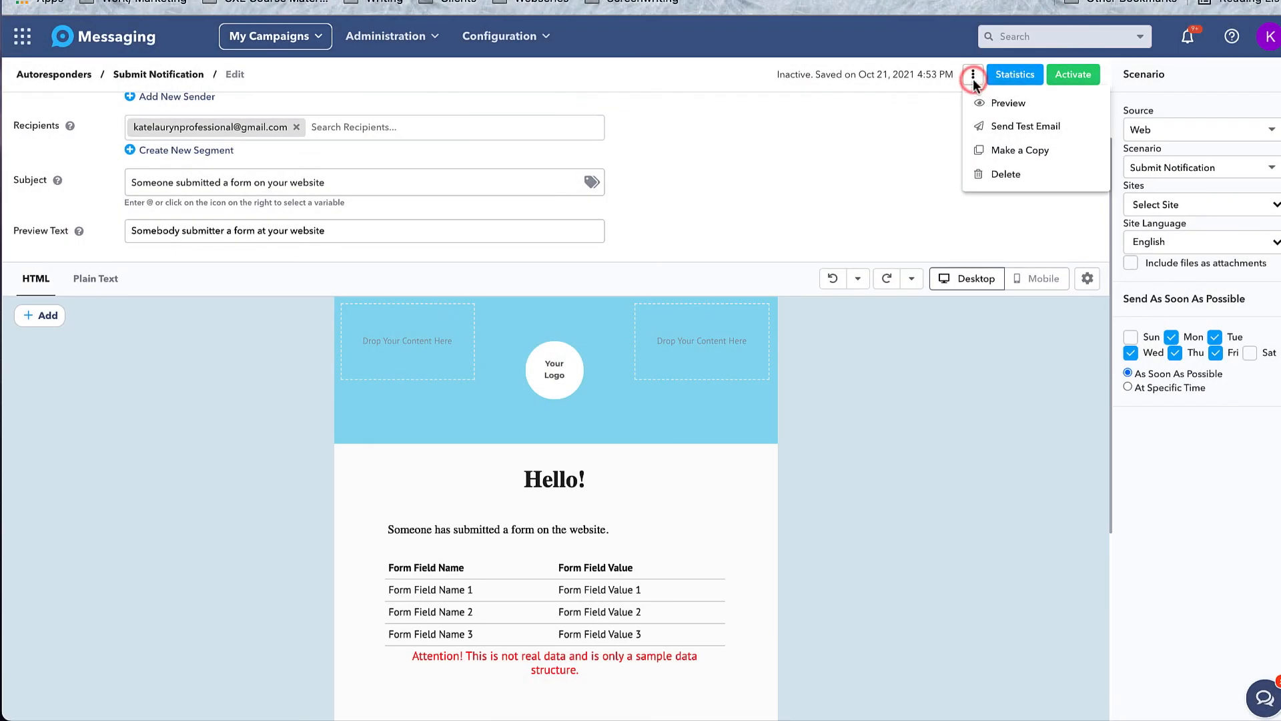
Activate the Submit Notification autoresponder, dismiss the confirmation, and go to Configuration > Templates.
{"action": "left_click", "coordinate": [973, 79]}
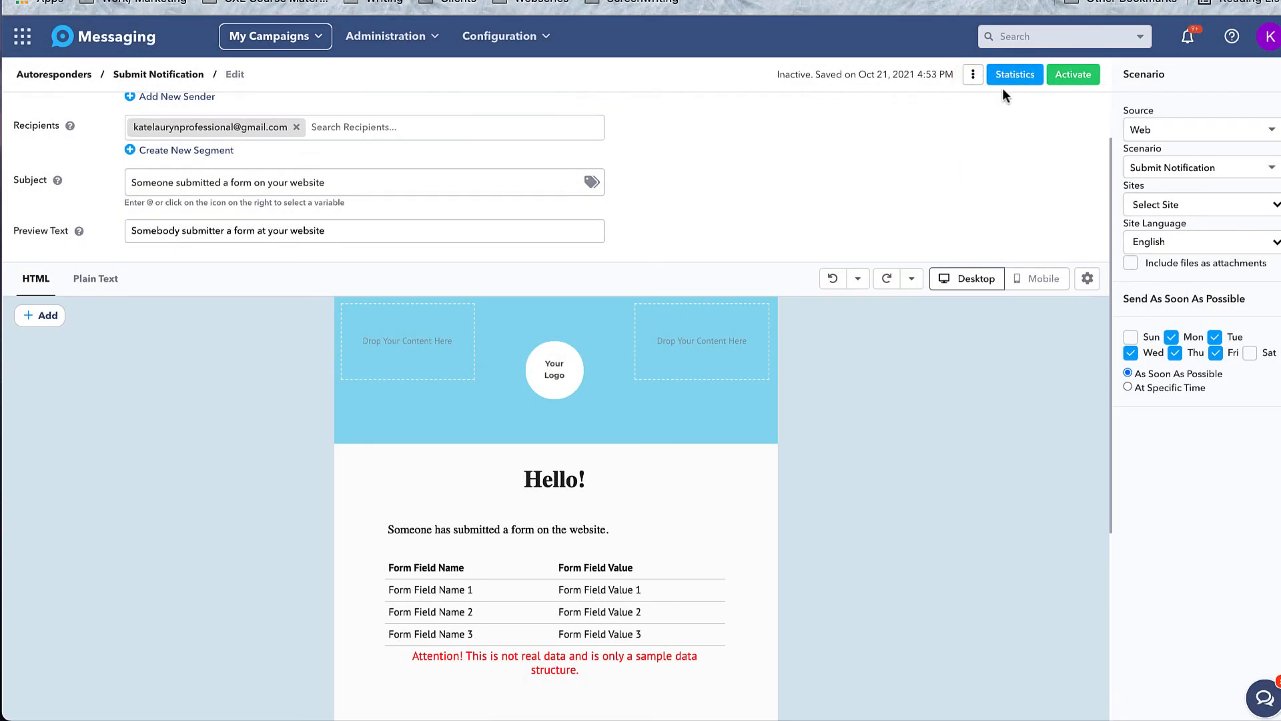
{"action": "left_click", "coordinate": [973, 79]}
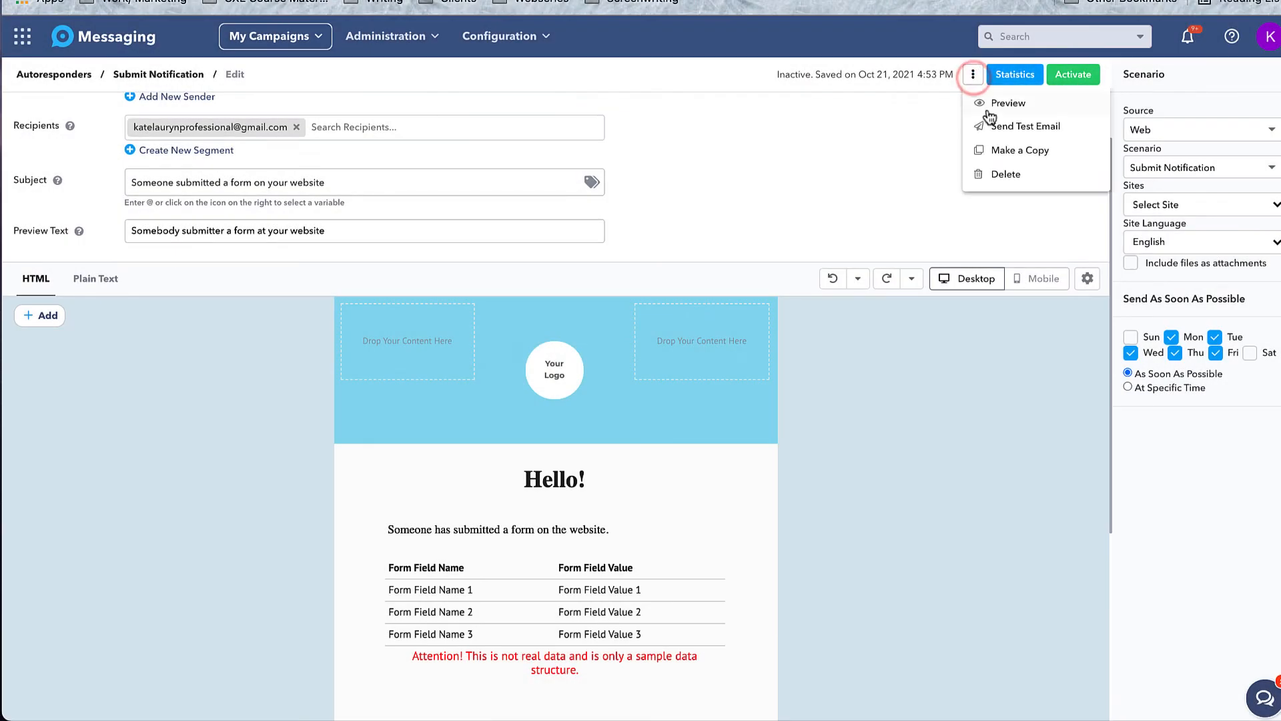
{"action": "left_click", "coordinate": [1092, 78]}
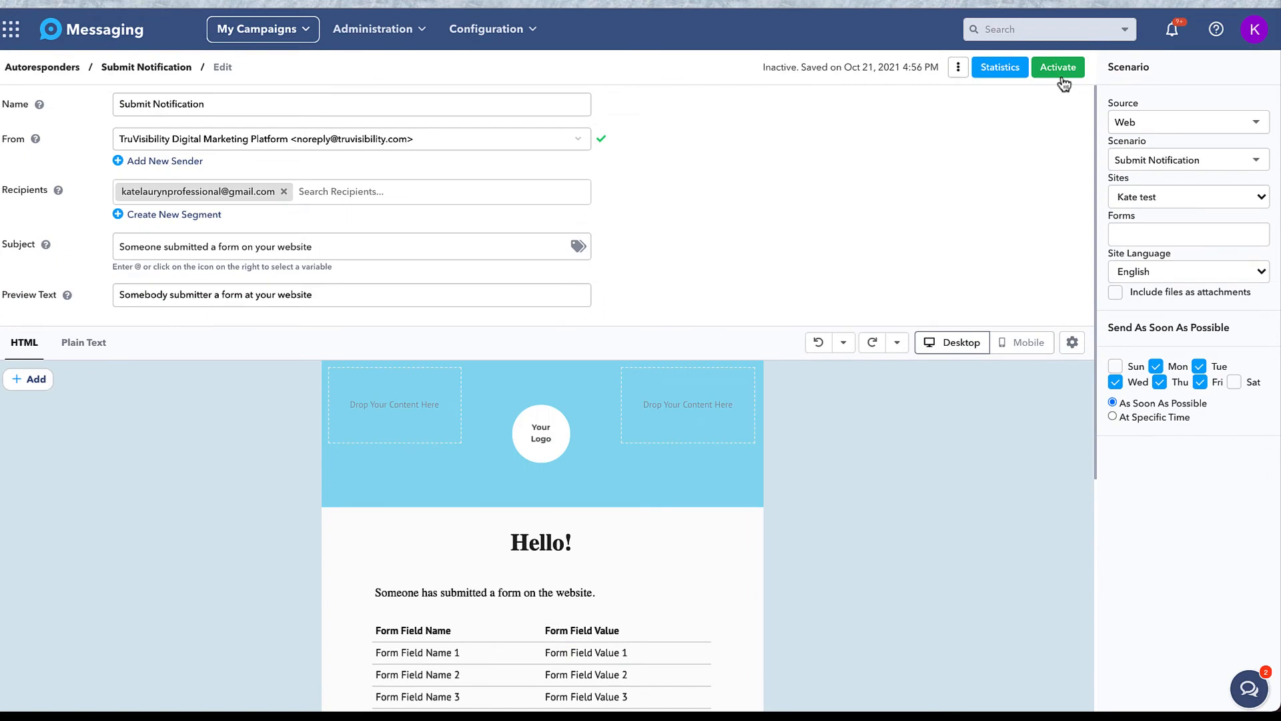
{"action": "left_click", "coordinate": [1061, 75]}
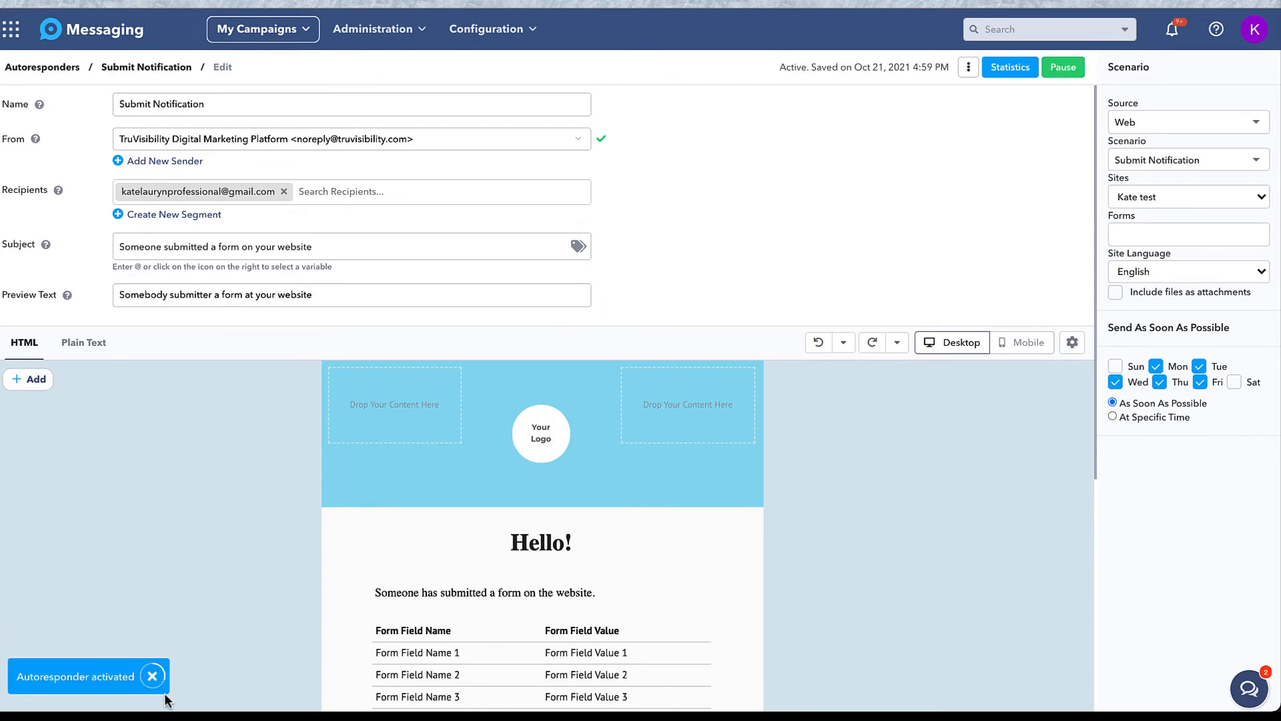
{"action": "left_click", "coordinate": [152, 676]}
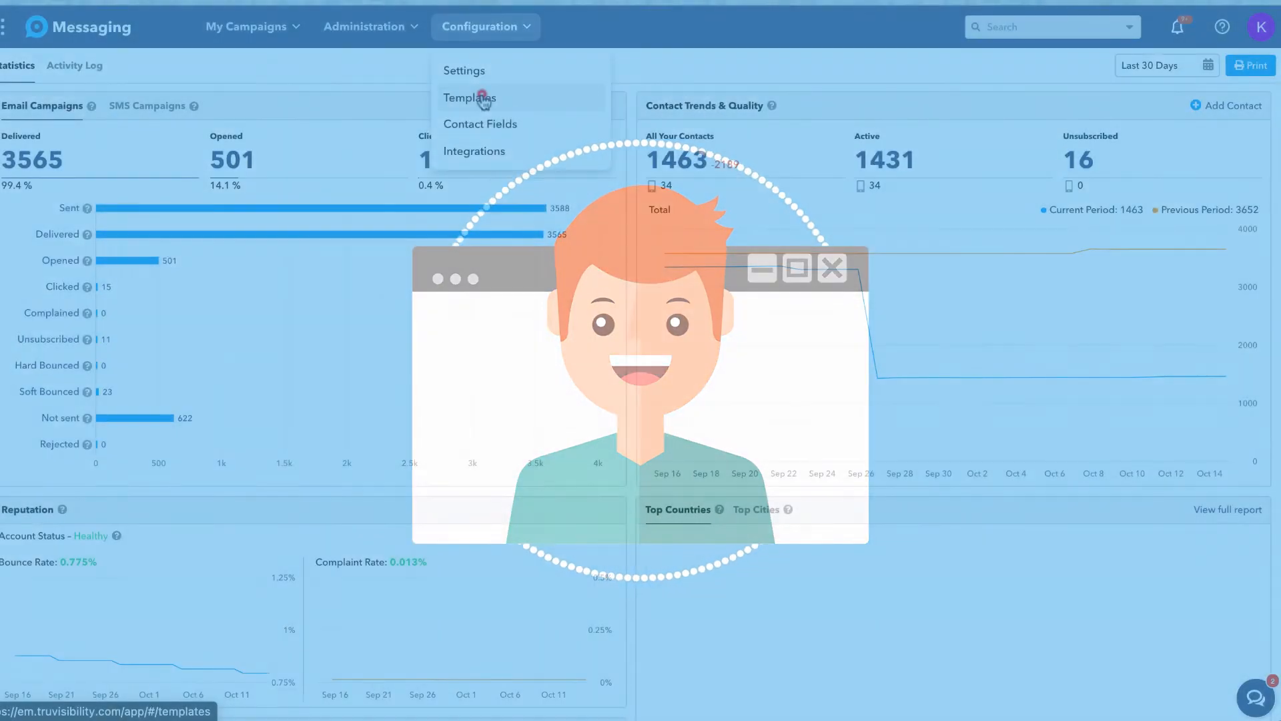
{"action": "left_click", "coordinate": [482, 97]}
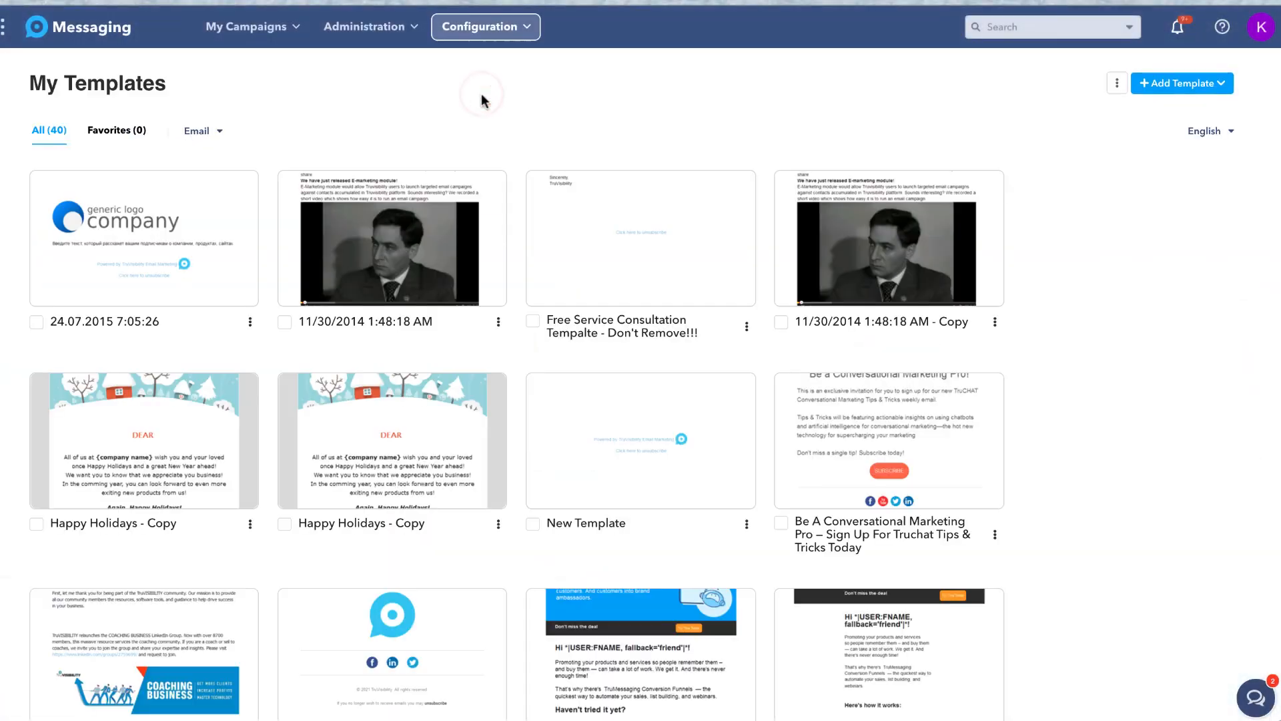
Check the Add Template options, close the import dialog unused, and create a template from scratch.
{"action": "left_click", "coordinate": [1221, 85]}
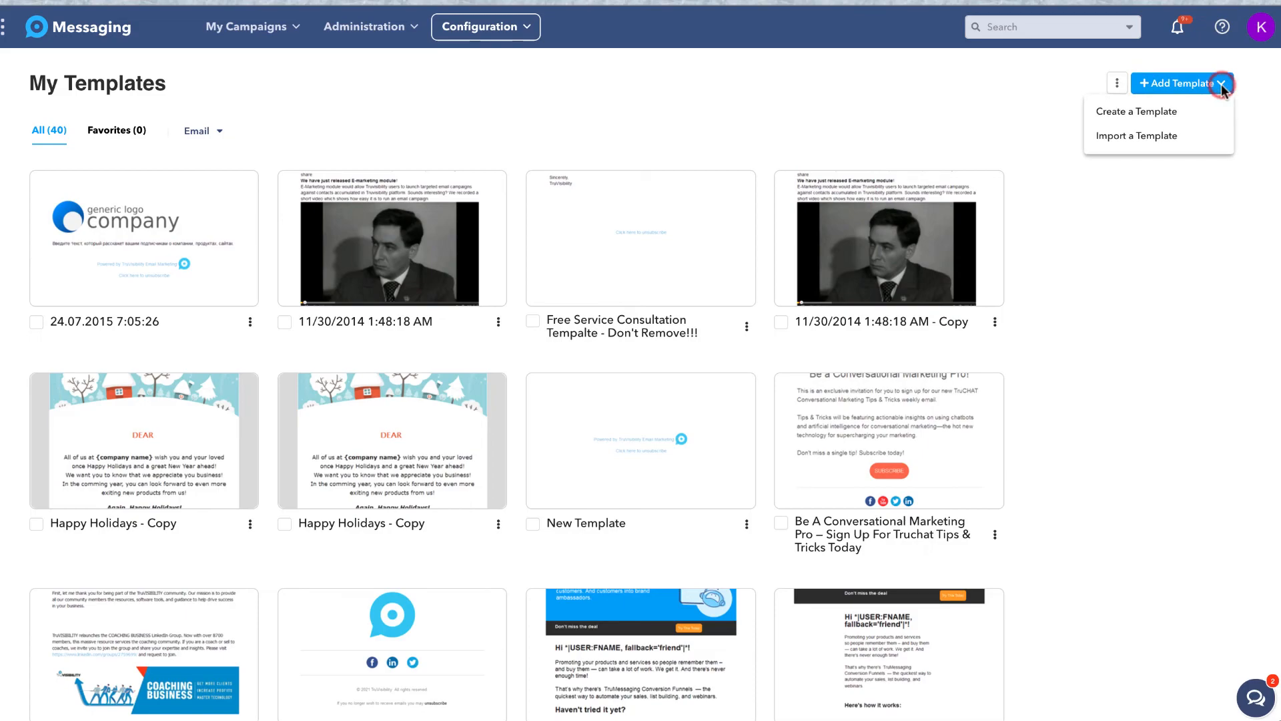
{"action": "left_click", "coordinate": [1158, 113]}
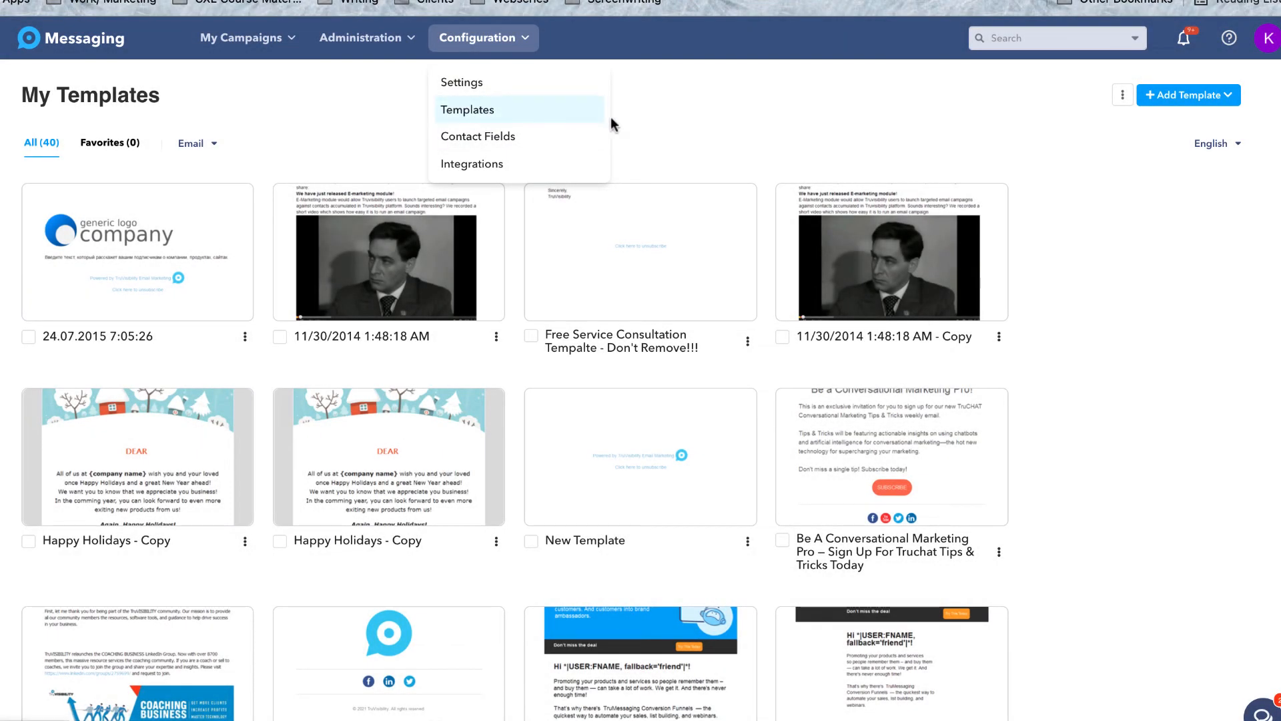
{"action": "left_click", "coordinate": [672, 124]}
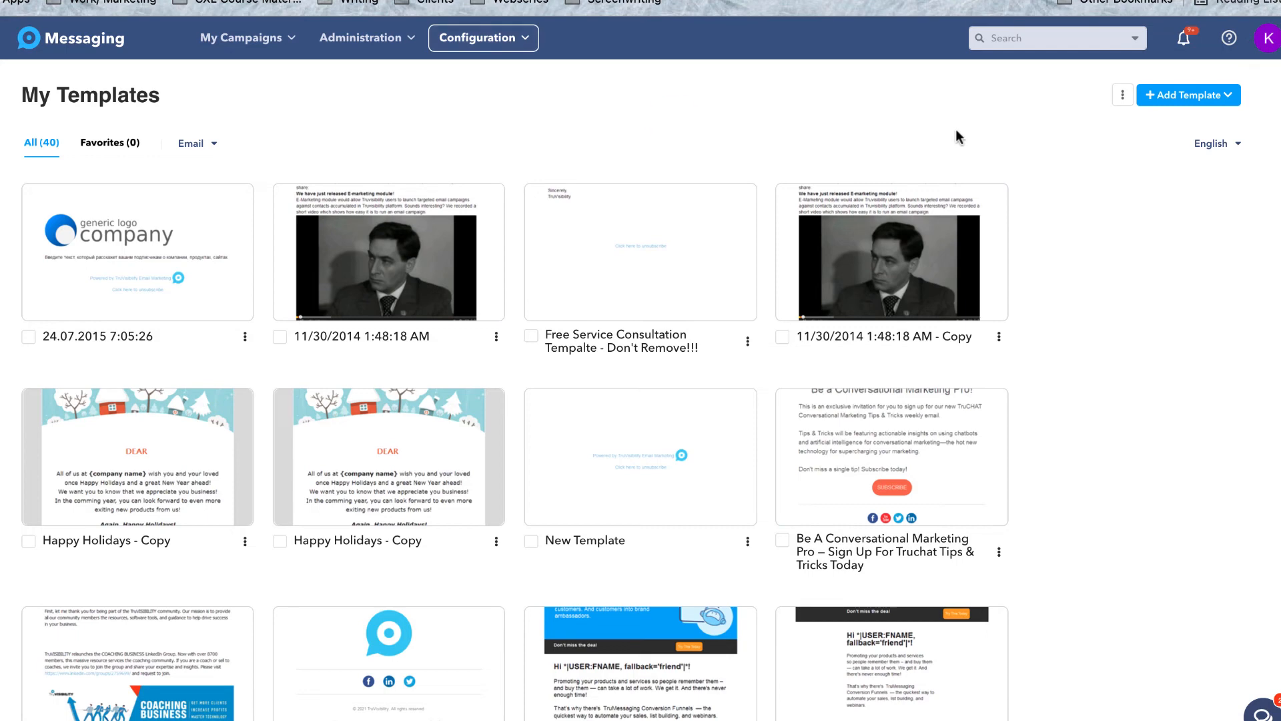
{"action": "left_click", "coordinate": [1229, 95]}
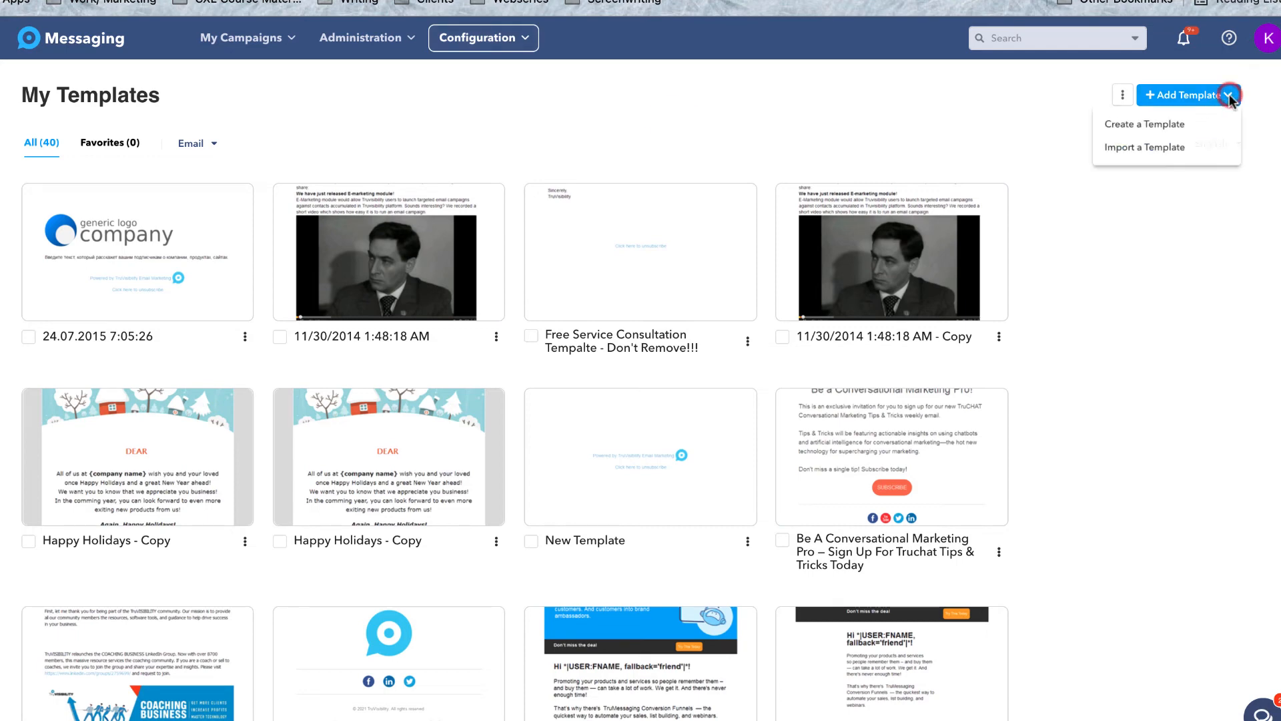
{"action": "left_click", "coordinate": [1200, 150]}
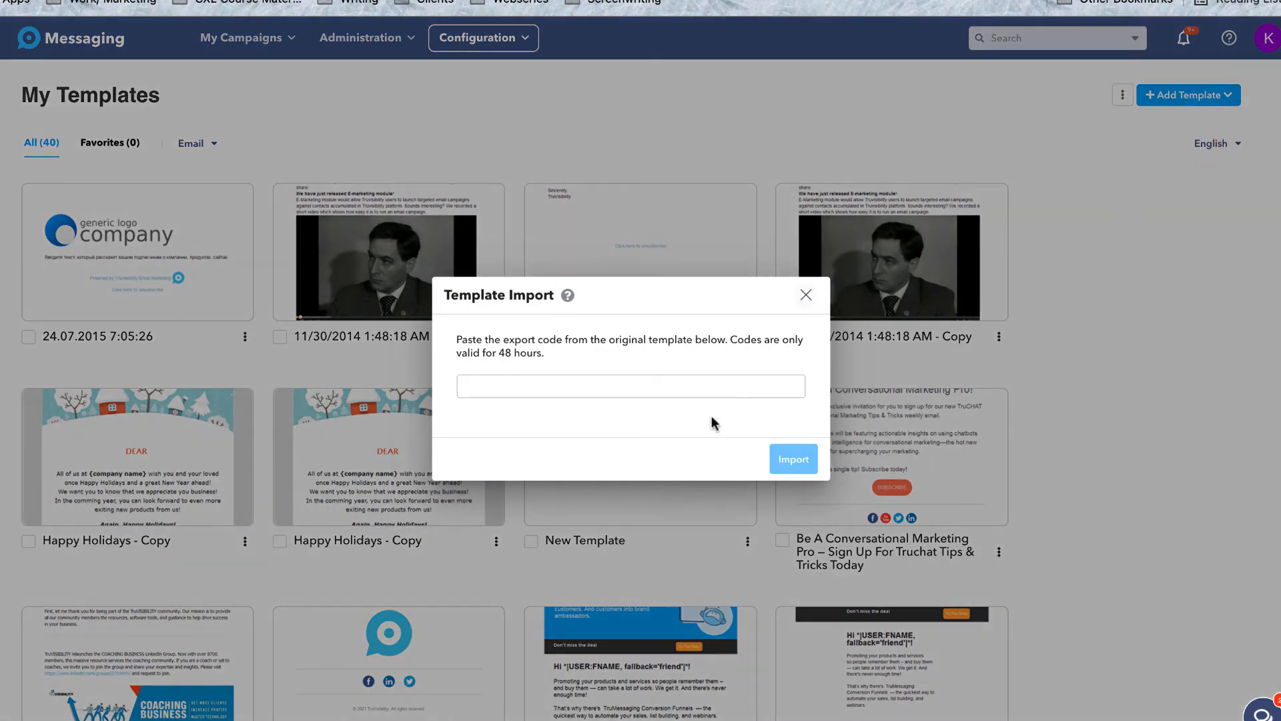
{"action": "left_click", "coordinate": [806, 294]}
{"action": "left_click", "coordinate": [1233, 98]}
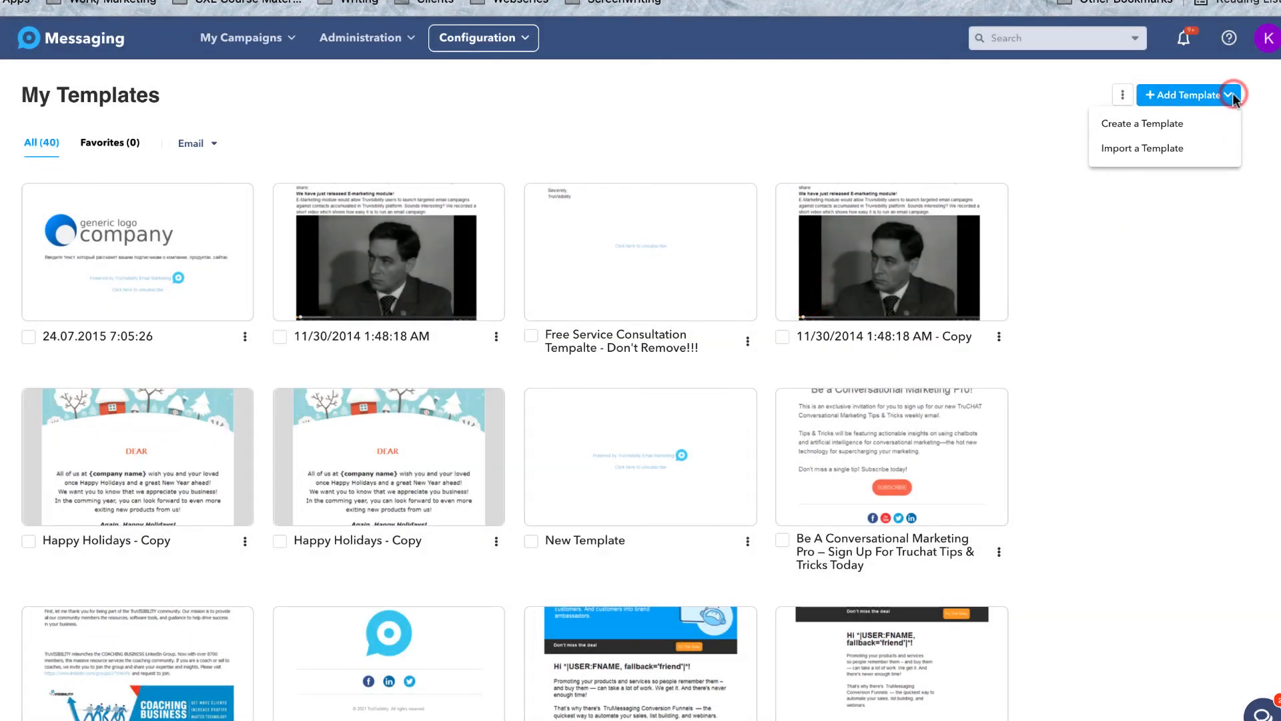
{"action": "left_click", "coordinate": [1174, 125]}
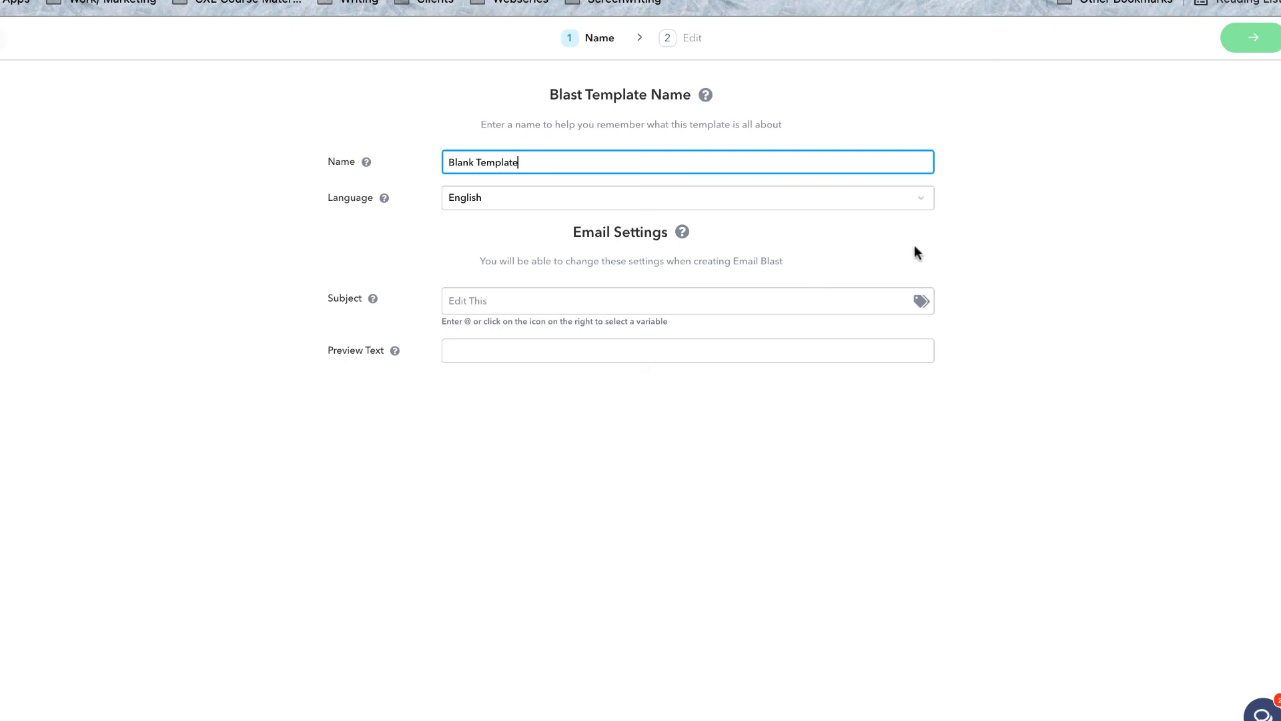
Give the template subject 'Birthday' and preview text 'Happy B-day!!', then proceed to editing.
{"action": "left_click", "coordinate": [845, 301]}
{"action": "type", "text": "Birthday"}
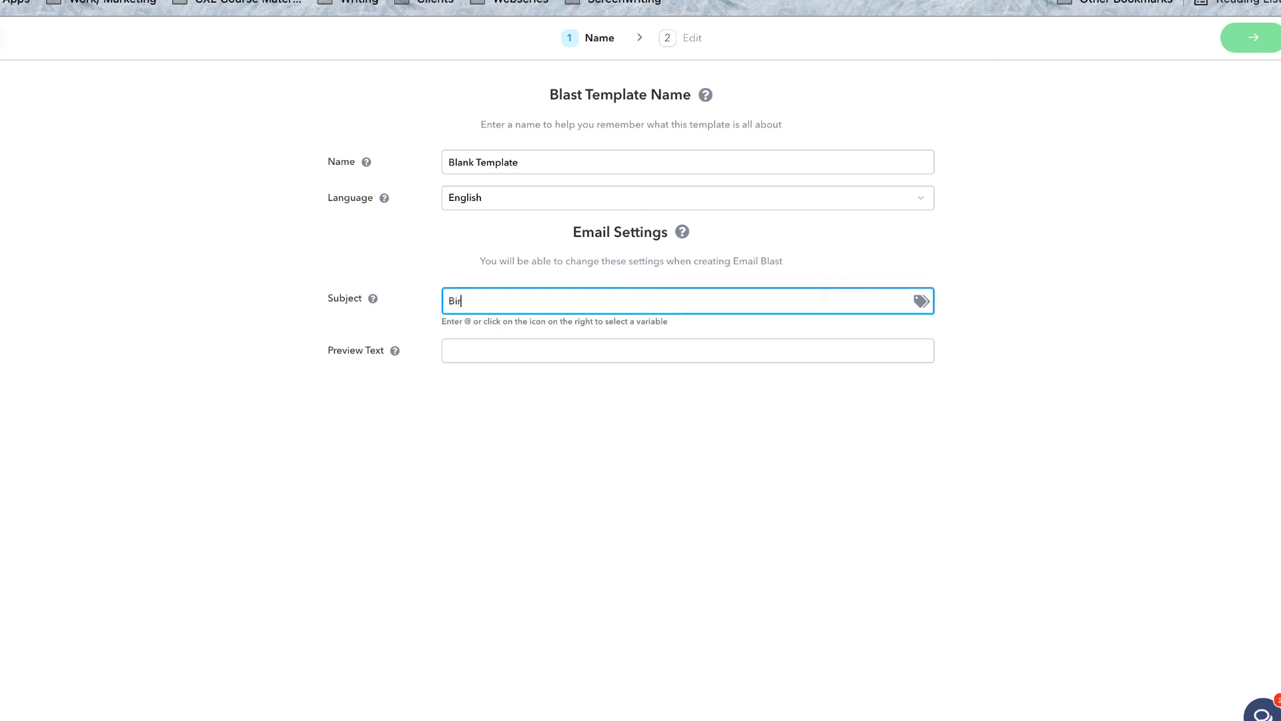
{"action": "left_click", "coordinate": [728, 344]}
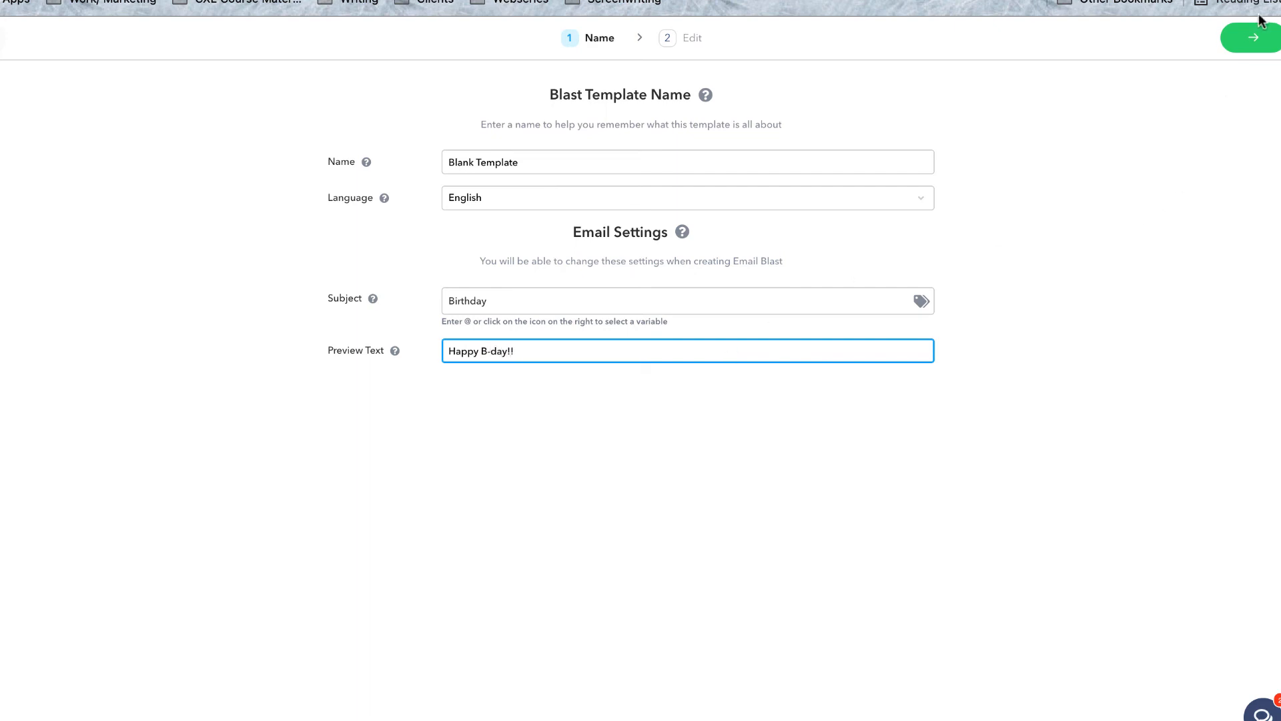
{"action": "left_click", "coordinate": [1242, 48]}
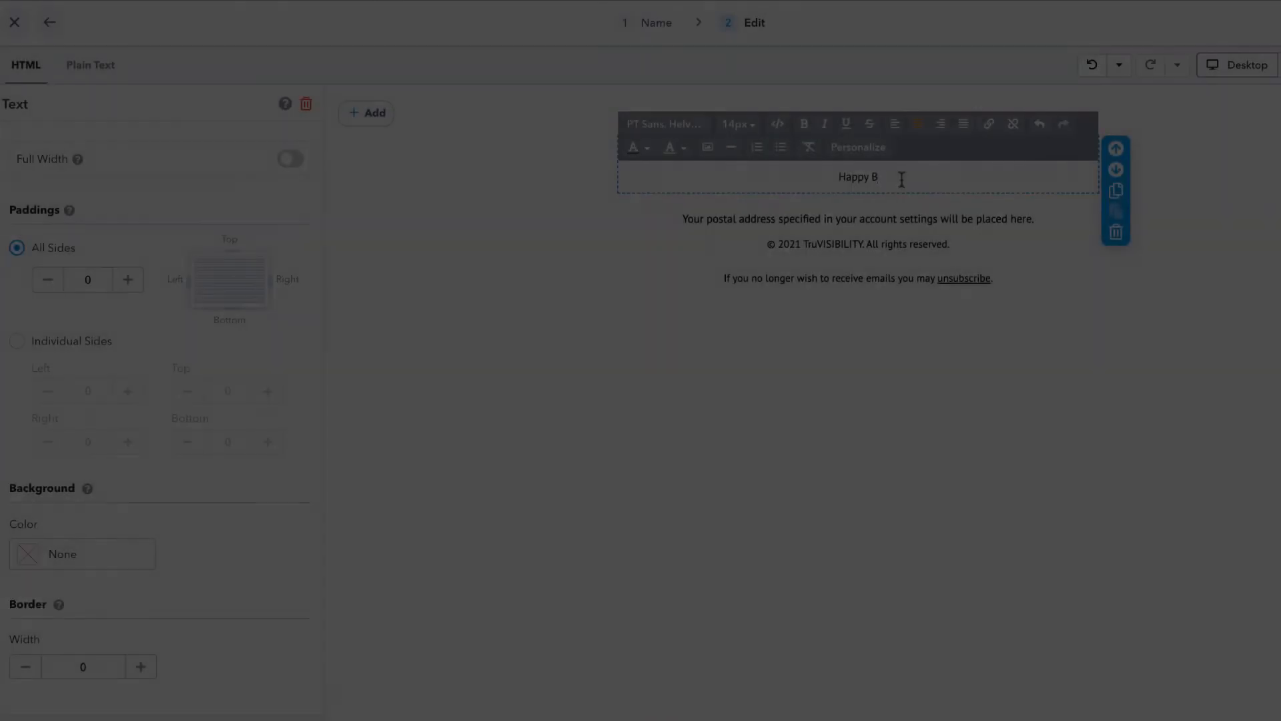
Make the heading read 'Happy Birthday, friend!' at 28px font size.
{"action": "type", "text": "ir"}
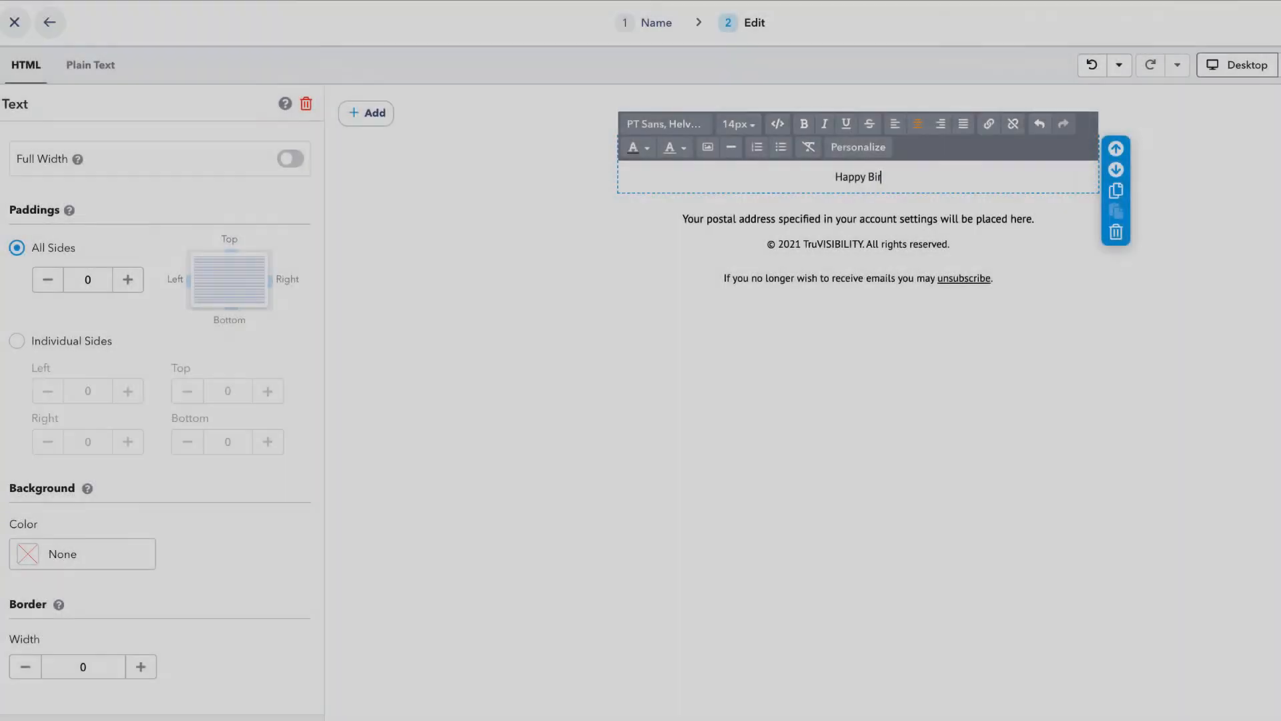
{"action": "type", "text": "thday, friend!"}
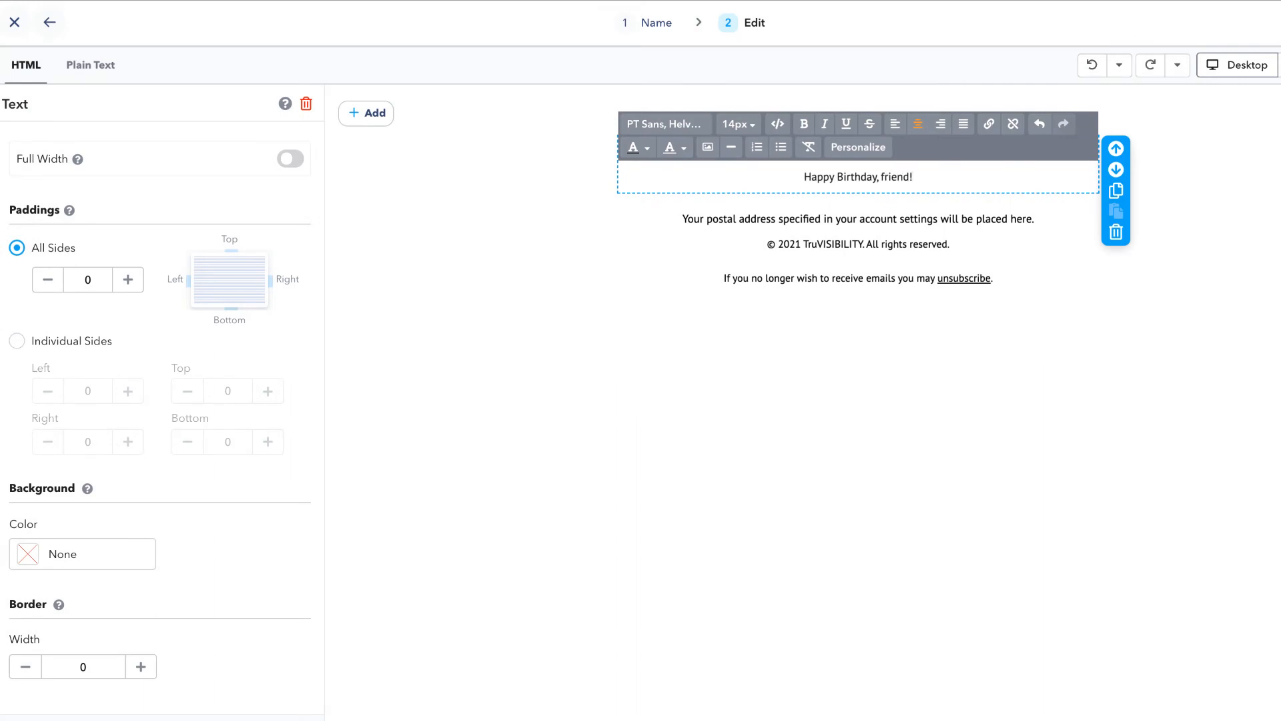
{"action": "left_click_drag", "start_coordinate": [929, 180], "coordinate": [795, 178]}
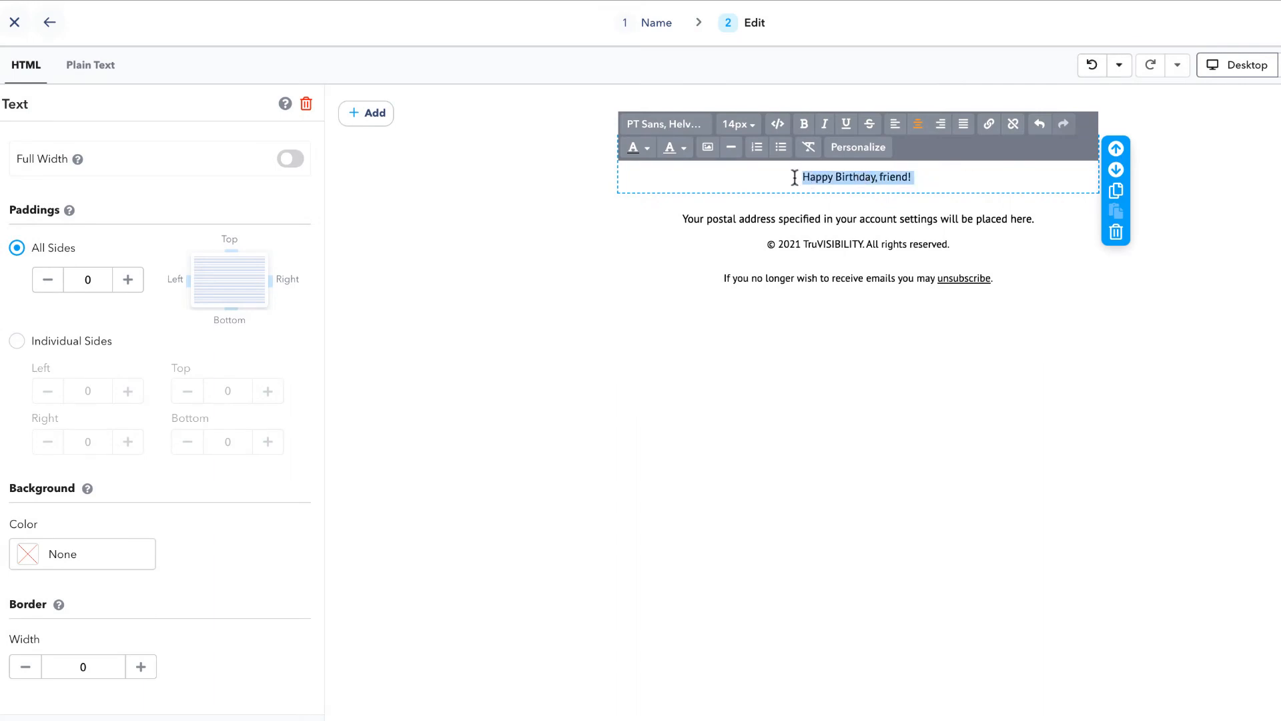
{"action": "left_click", "coordinate": [740, 123]}
{"action": "left_click", "coordinate": [753, 324]}
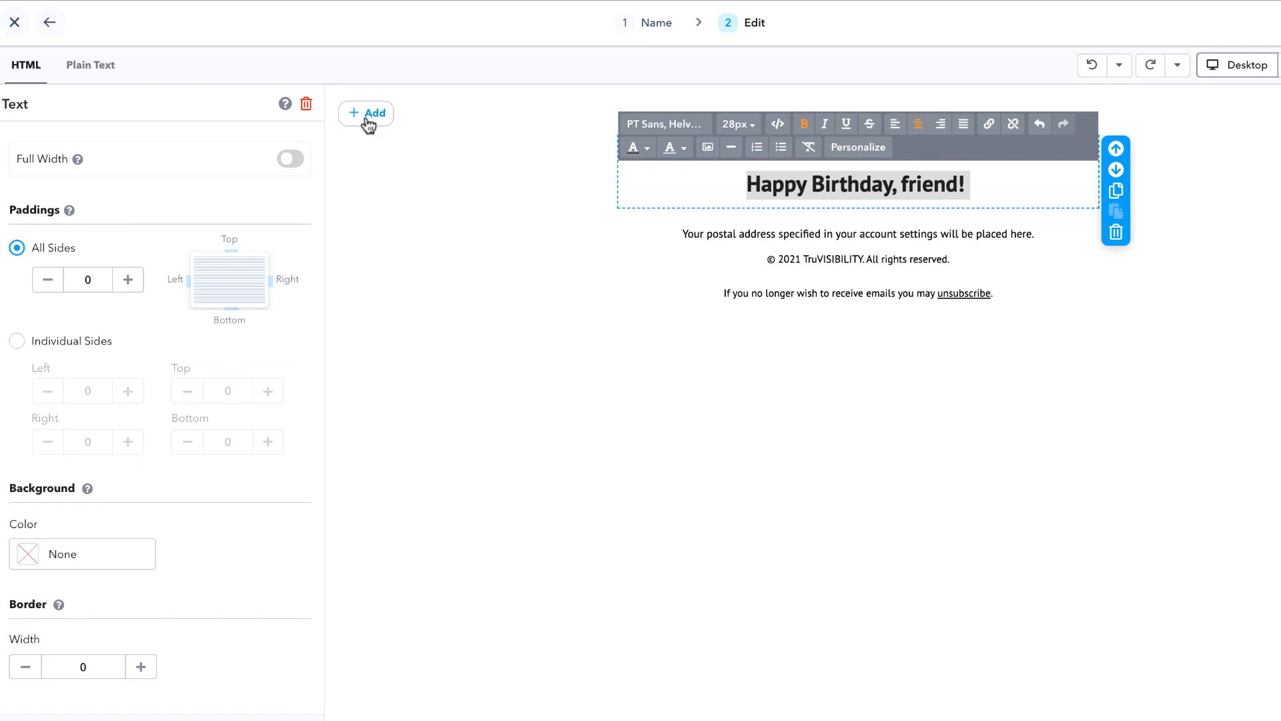
Add a Button block below the heading captioned 'Discover your Gift!'.
{"action": "left_click", "coordinate": [367, 119]}
{"action": "left_click", "coordinate": [409, 231]}
{"action": "left_click_drag", "start_coordinate": [400, 152], "coordinate": [609, 206]}
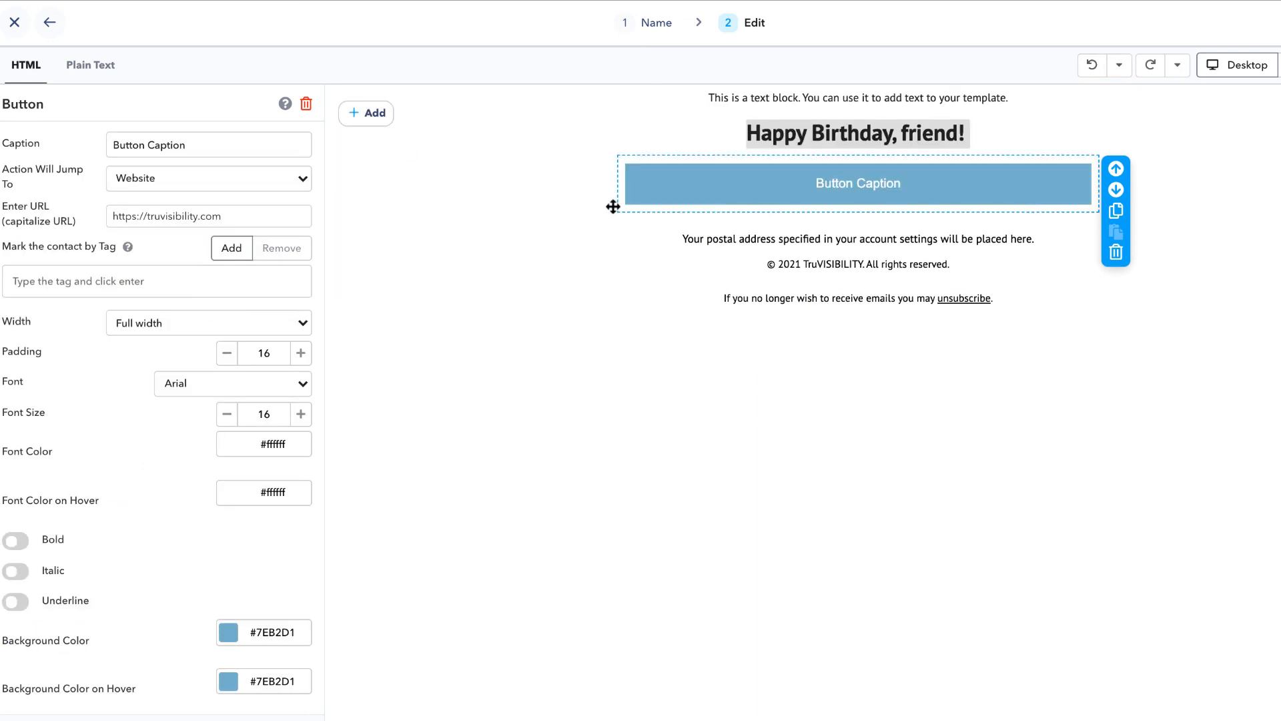
{"action": "left_click", "coordinate": [209, 150]}
{"action": "triple_click", "coordinate": [208, 149]}
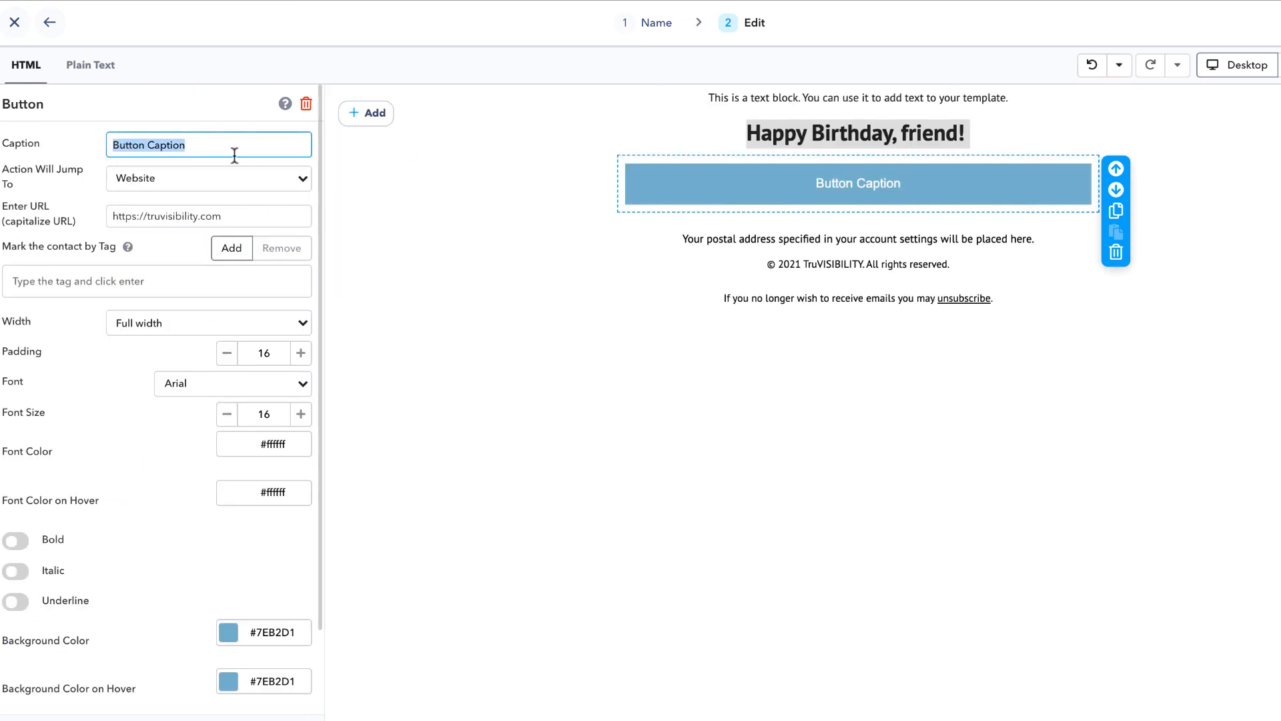
{"action": "type", "text": "Discover your Gift!"}
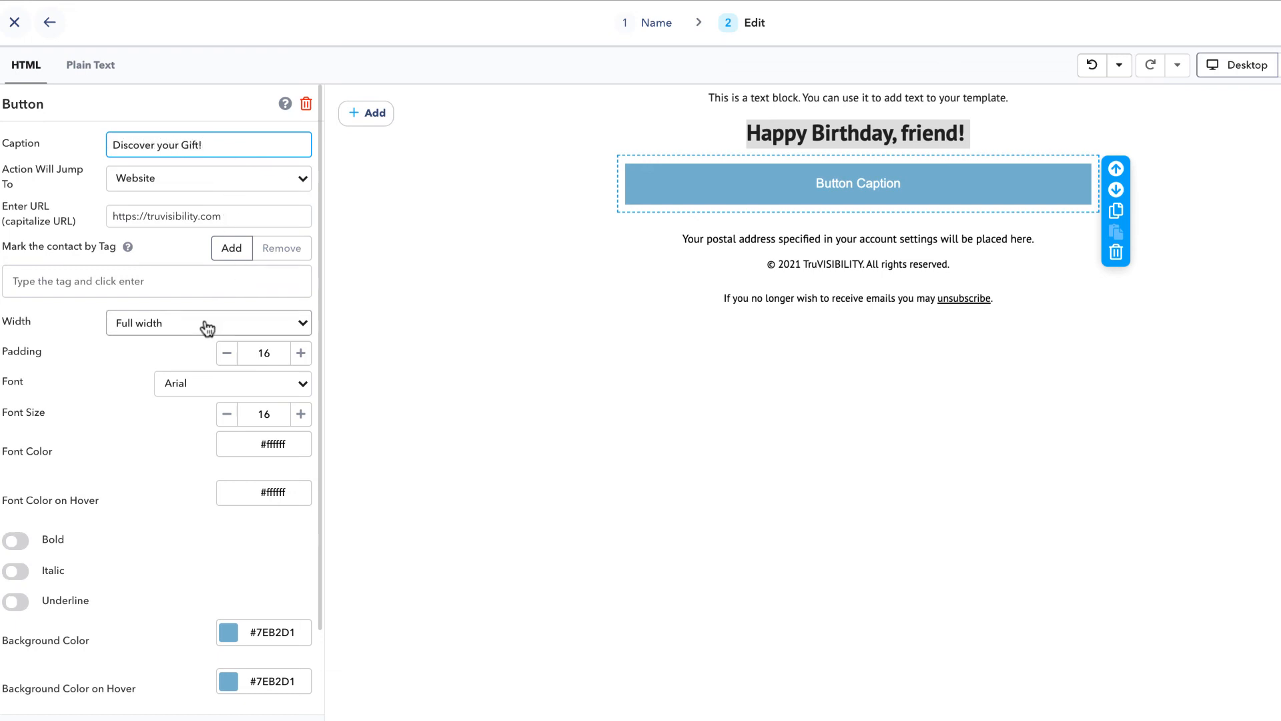
Make the button fit its text with more padding, in bold italic Georgia.
{"action": "left_click", "coordinate": [206, 326]}
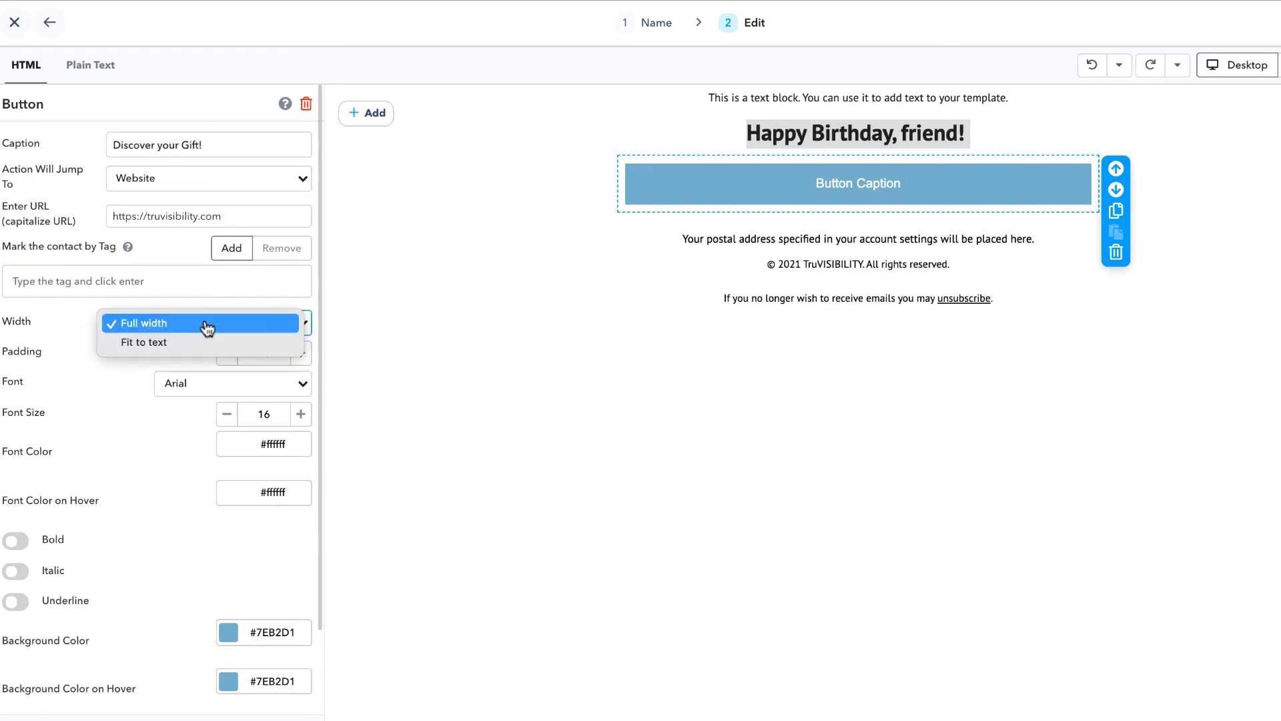
{"action": "left_click", "coordinate": [200, 344]}
{"action": "left_click", "coordinate": [301, 384]}
{"action": "left_click", "coordinate": [301, 385]}
{"action": "left_click", "coordinate": [301, 384]}
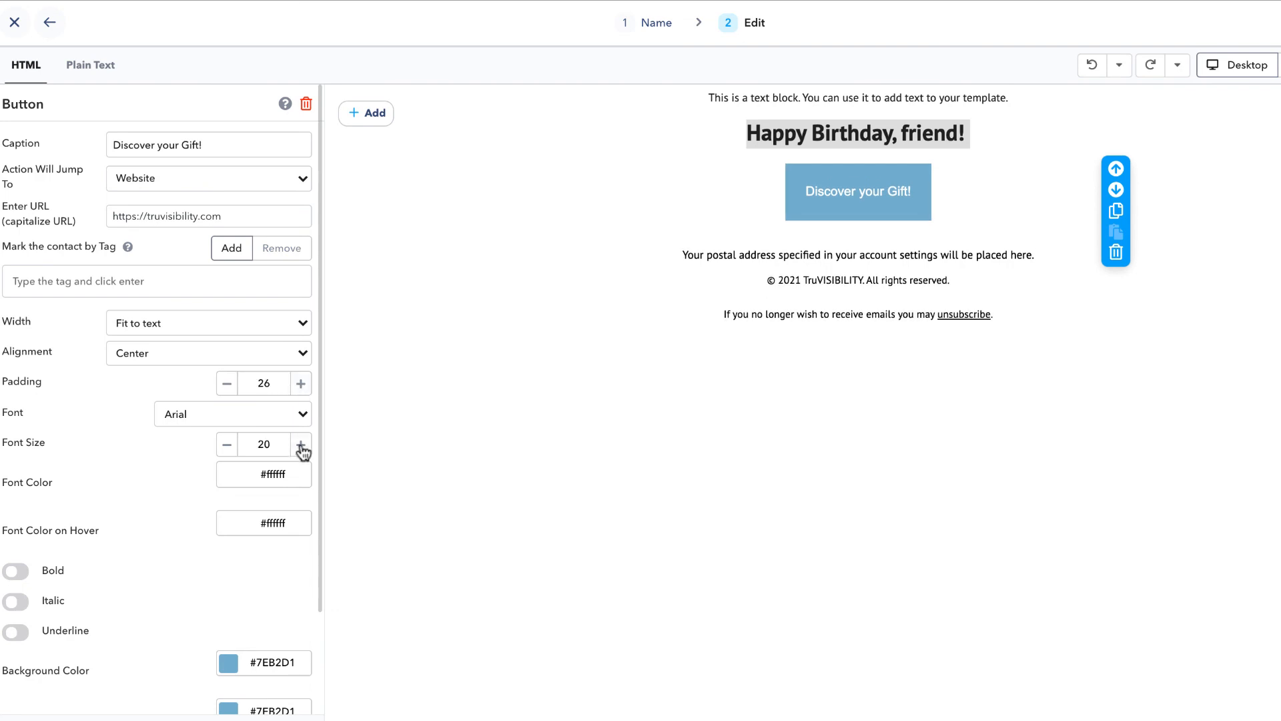
{"action": "left_click", "coordinate": [300, 415]}
{"action": "left_click", "coordinate": [246, 451]}
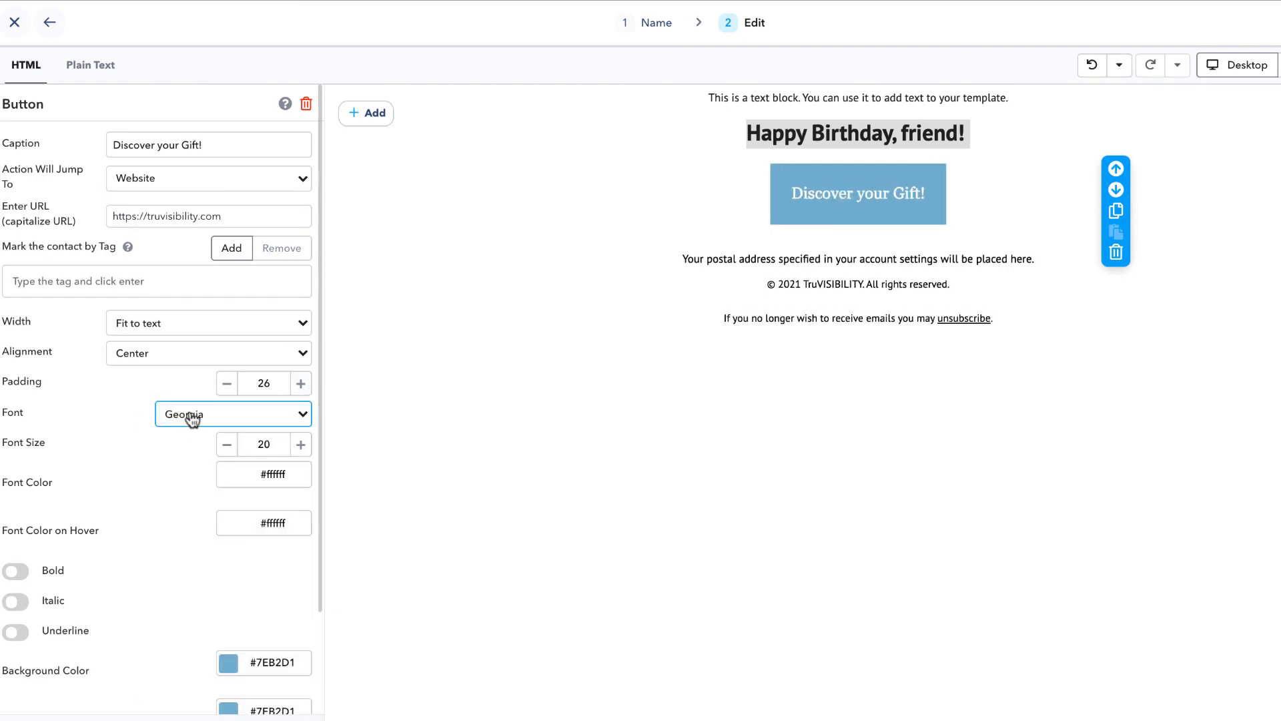
{"action": "scroll", "coordinate": [163, 420], "scroll_direction": "down", "scroll_amount": 2}
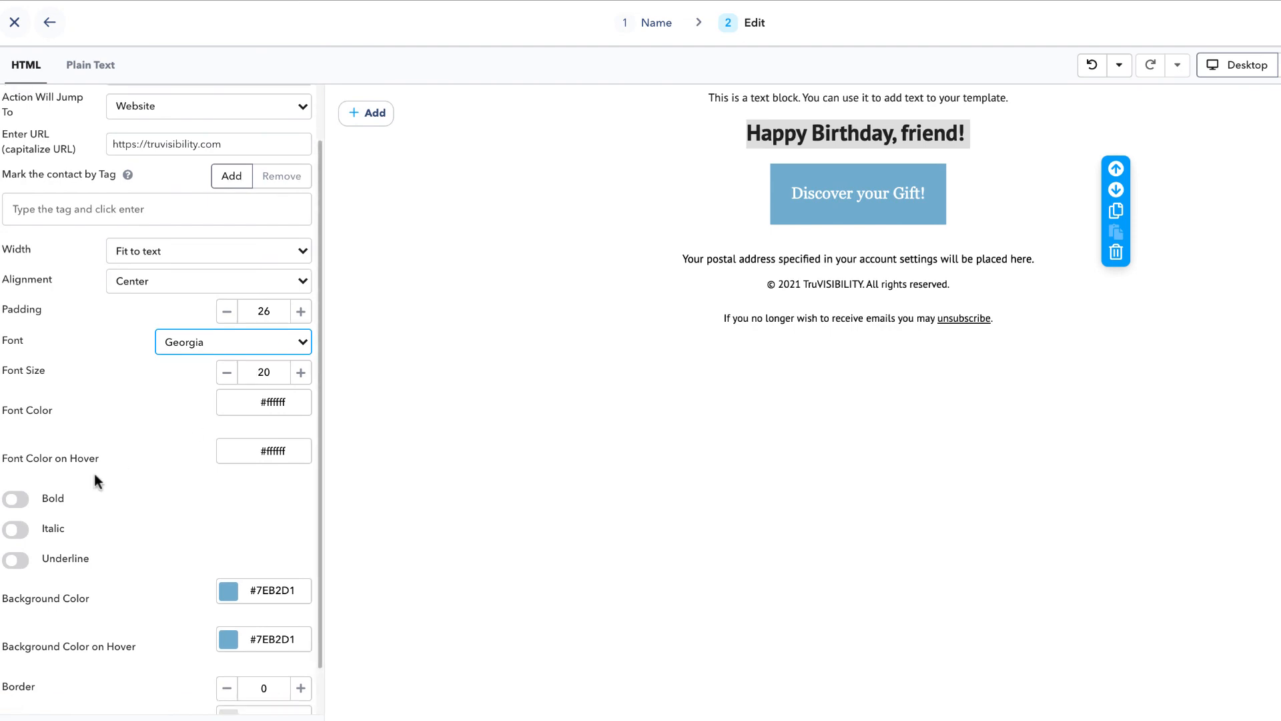
{"action": "left_click", "coordinate": [15, 499]}
{"action": "scroll", "coordinate": [111, 503], "scroll_direction": "down", "scroll_amount": 1}
{"action": "left_click", "coordinate": [15, 483]}
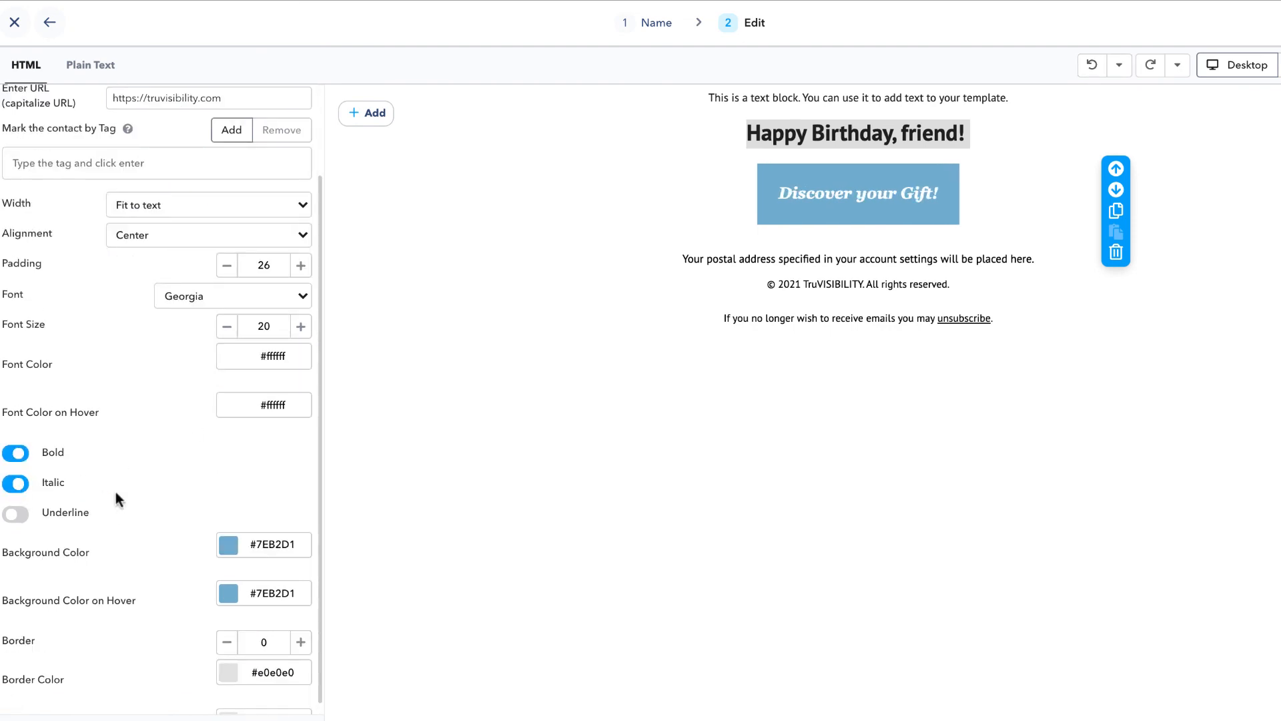
{"action": "scroll", "coordinate": [115, 494], "scroll_direction": "down", "scroll_amount": 2}
Give the button pink normal and hover backgrounds and black normal and hover borders.
{"action": "left_click", "coordinate": [229, 514]}
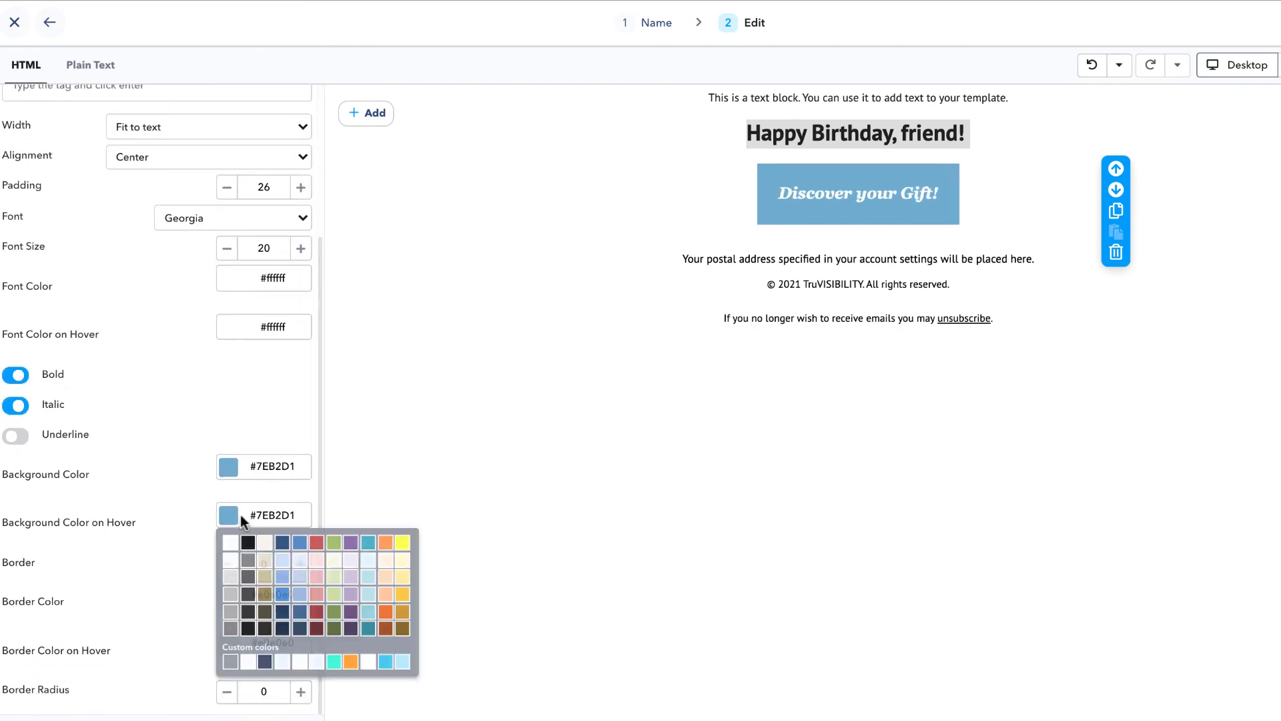
{"action": "left_click", "coordinate": [324, 591]}
{"action": "left_click", "coordinate": [229, 466]}
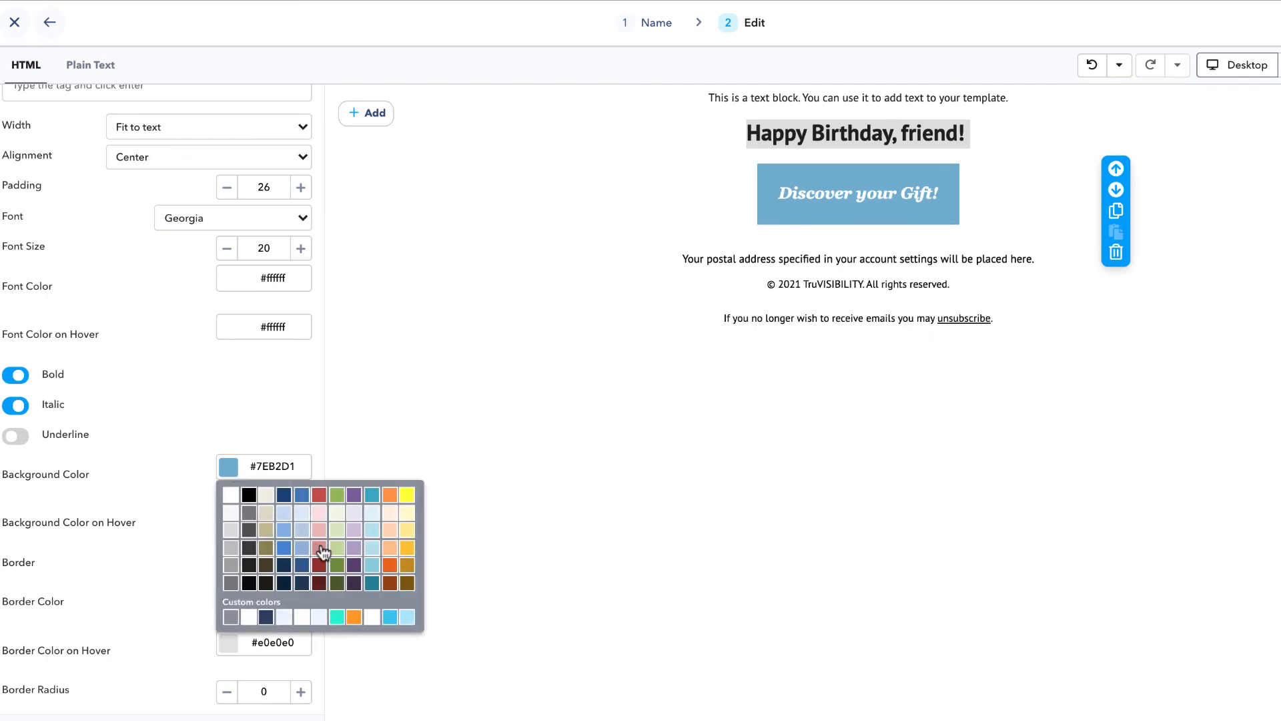
{"action": "left_click", "coordinate": [321, 548]}
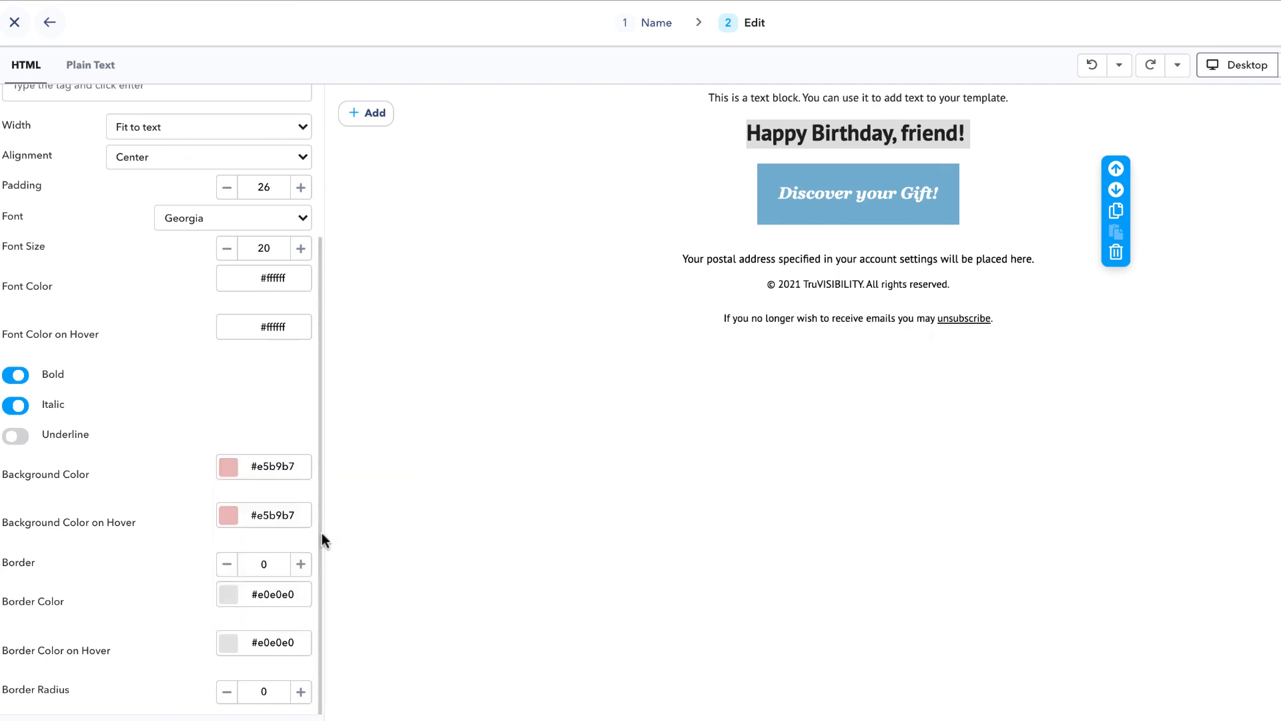
{"action": "left_click", "coordinate": [229, 593]}
{"action": "left_click", "coordinate": [246, 621]}
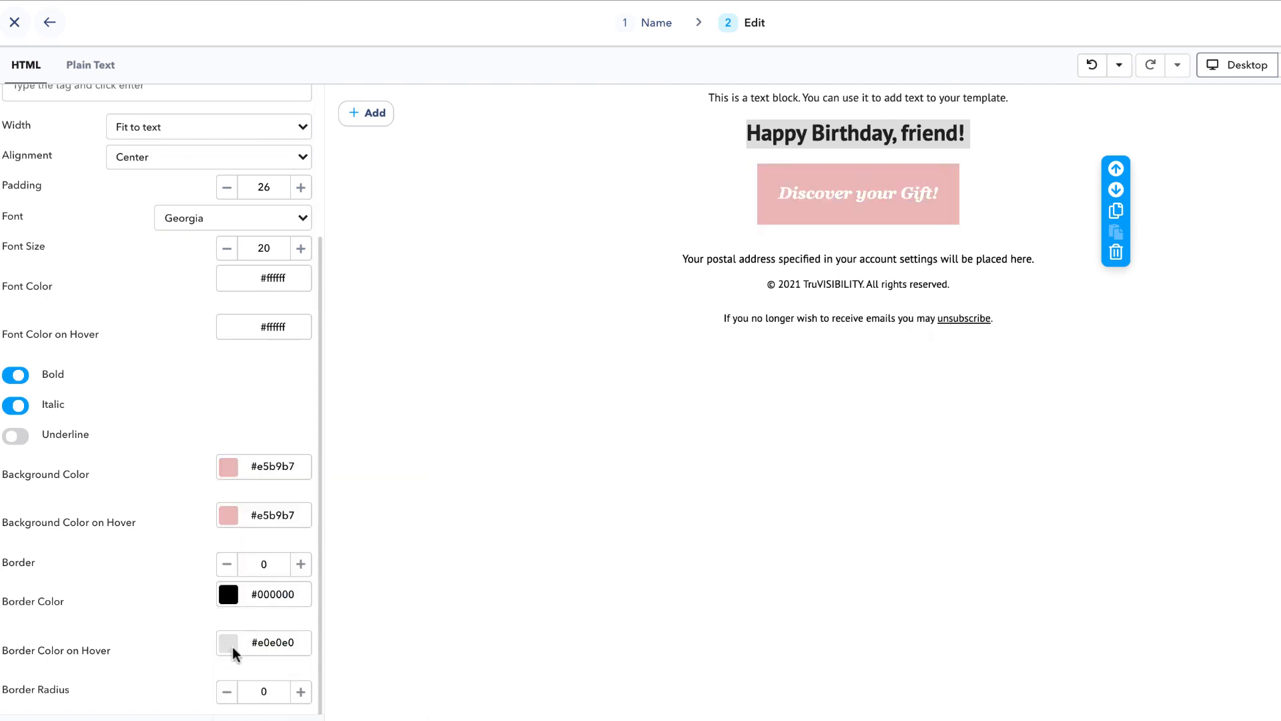
{"action": "left_click", "coordinate": [232, 644]}
{"action": "left_click", "coordinate": [246, 495]}
{"action": "left_click", "coordinate": [204, 701]}
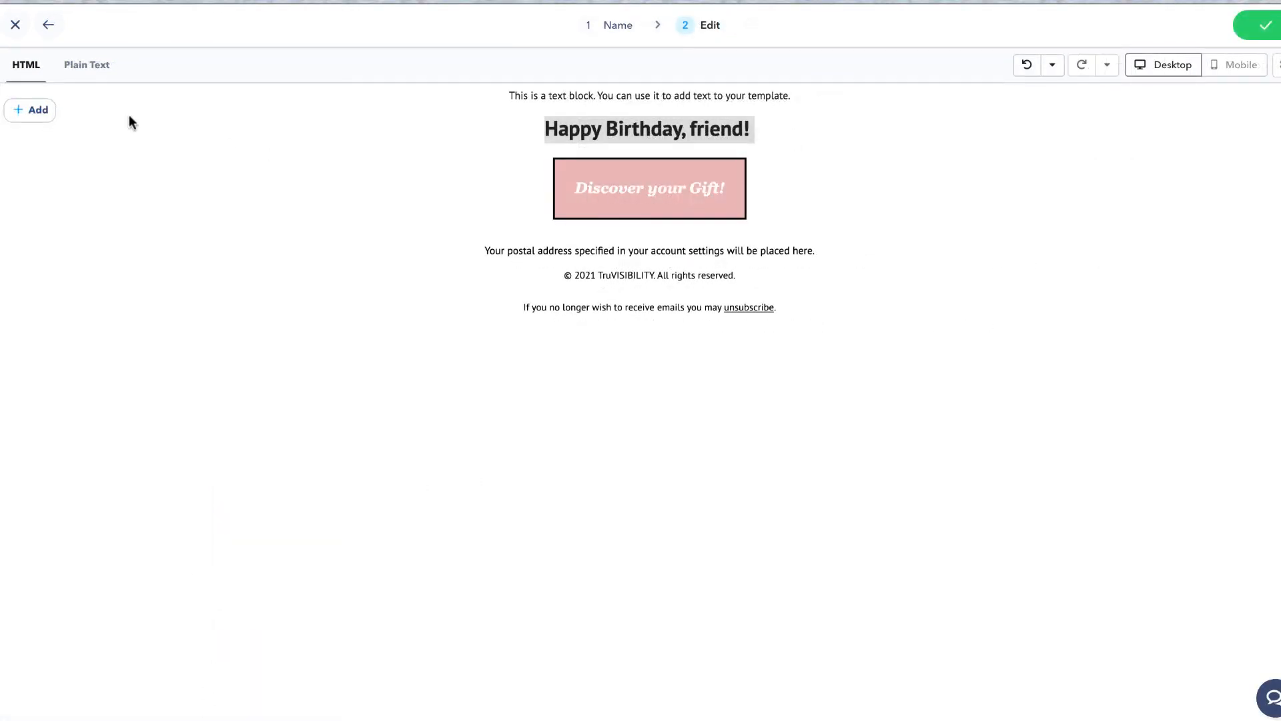
Add a Text block to the email and paste a copy of it.
{"action": "left_click", "coordinate": [35, 111]}
{"action": "left_click", "coordinate": [49, 140]}
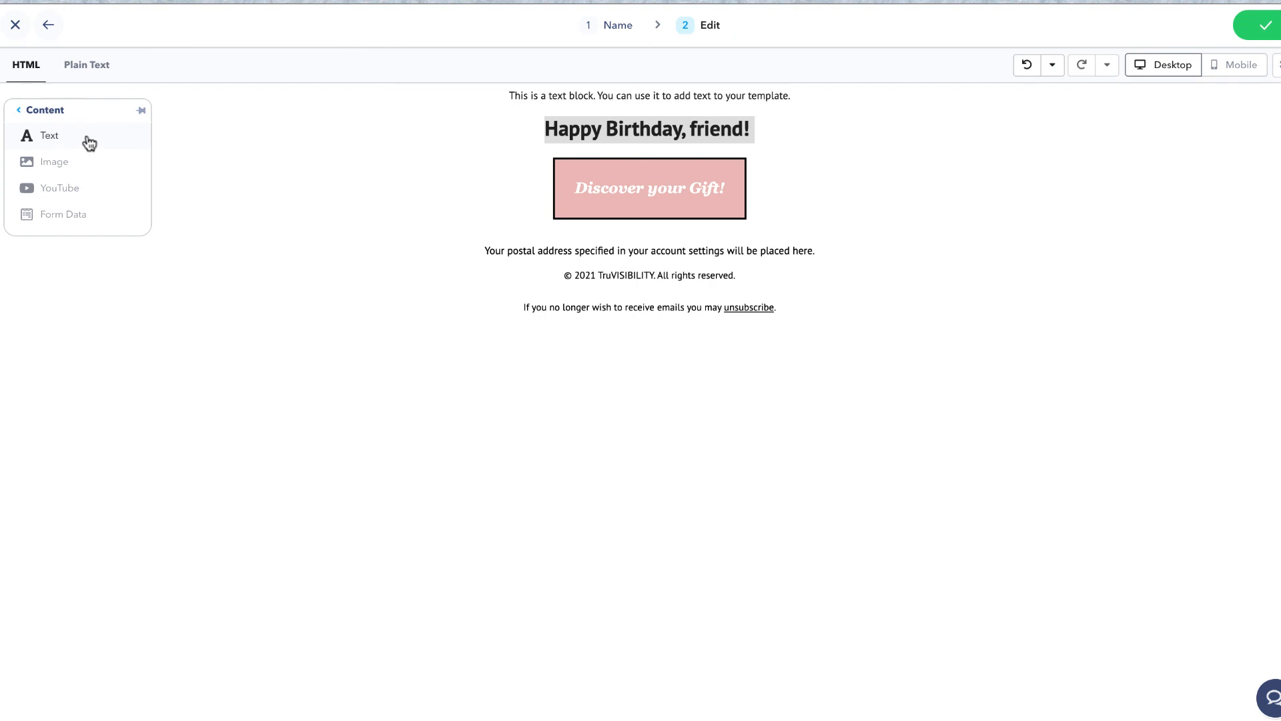
{"action": "left_click", "coordinate": [89, 139]}
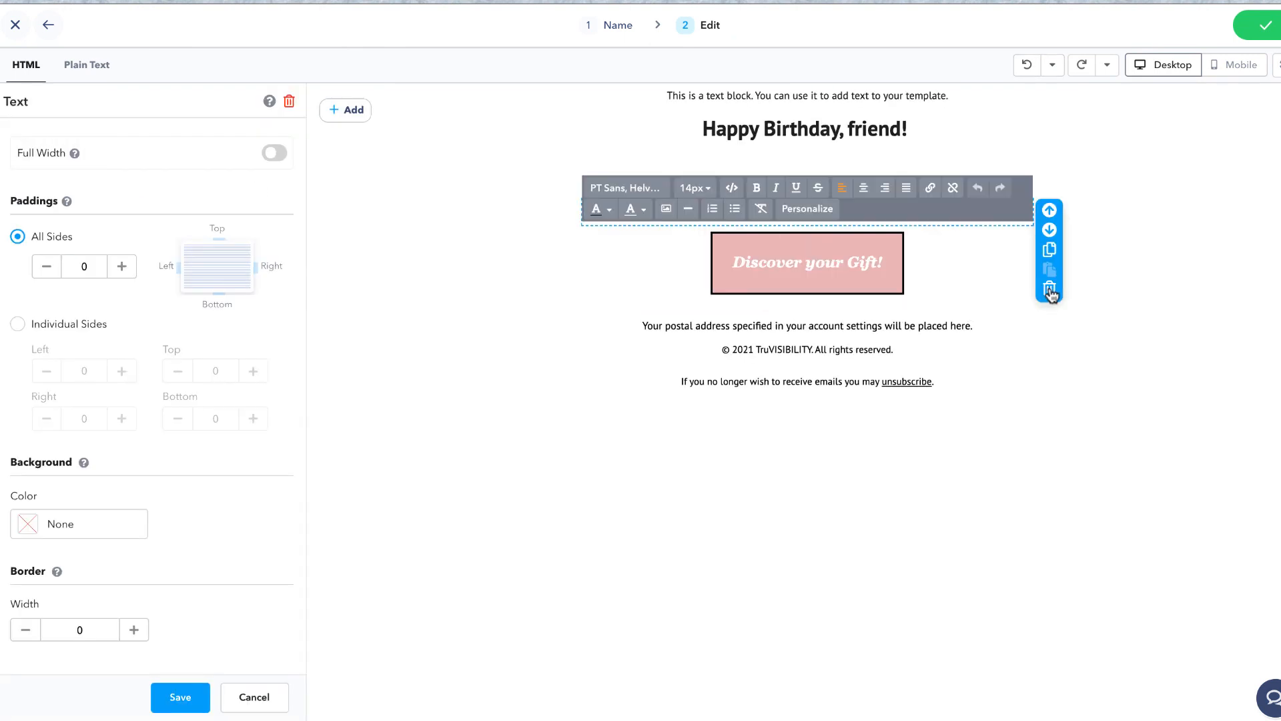
{"action": "left_click", "coordinate": [907, 161]}
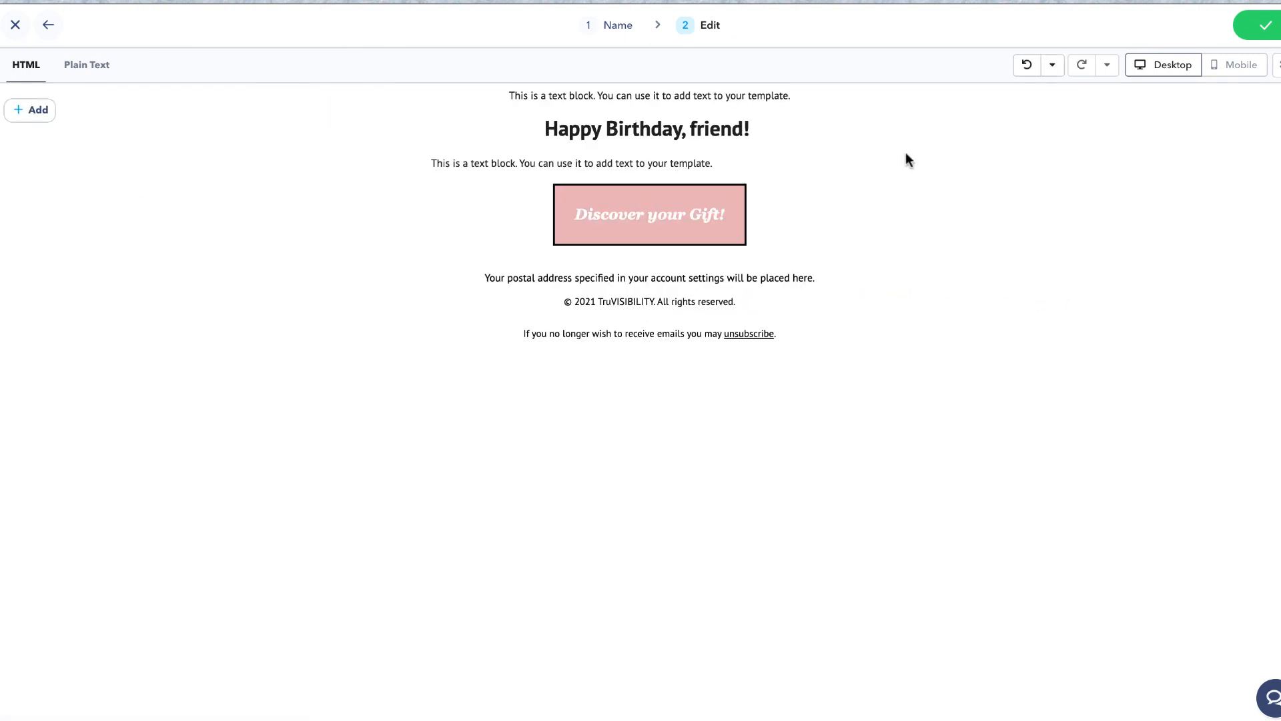
{"action": "left_click", "coordinate": [747, 163]}
{"action": "left_click", "coordinate": [1050, 251]}
{"action": "left_click", "coordinate": [1049, 270]}
Delete both added text blocks and close the email editor.
{"action": "left_click", "coordinate": [744, 237]}
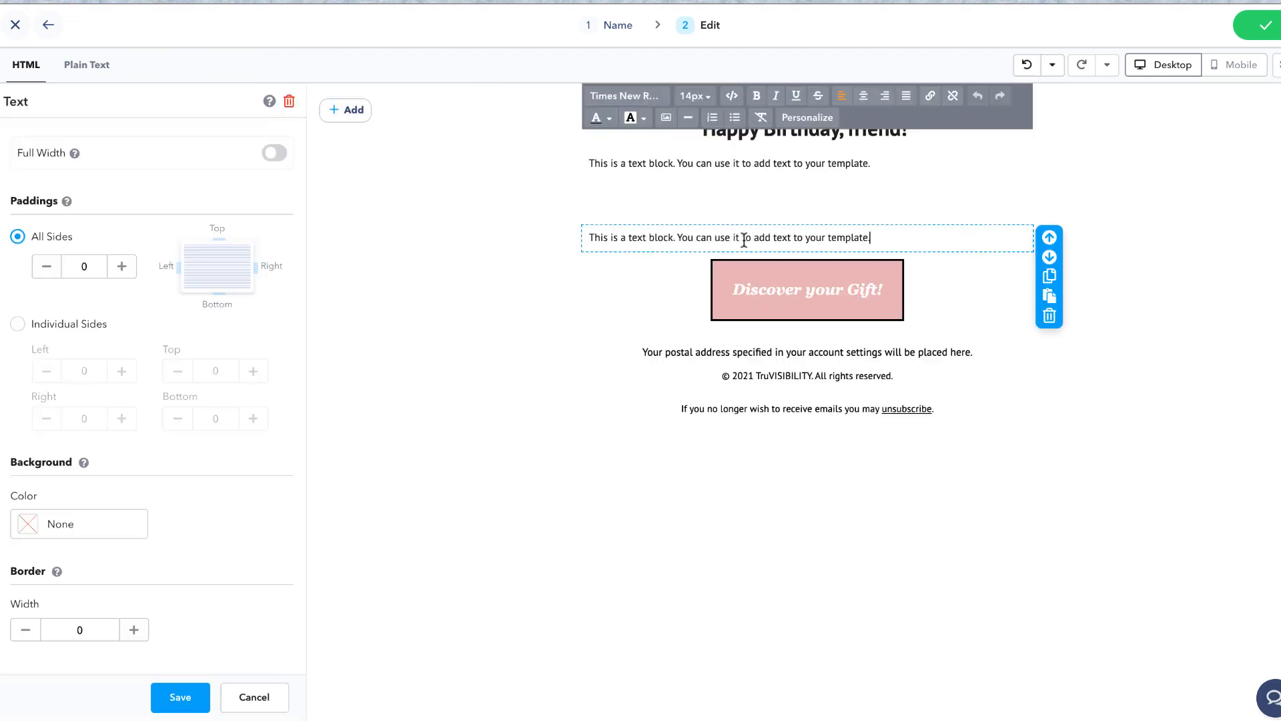
{"action": "left_click", "coordinate": [1049, 323]}
{"action": "left_click", "coordinate": [824, 418]}
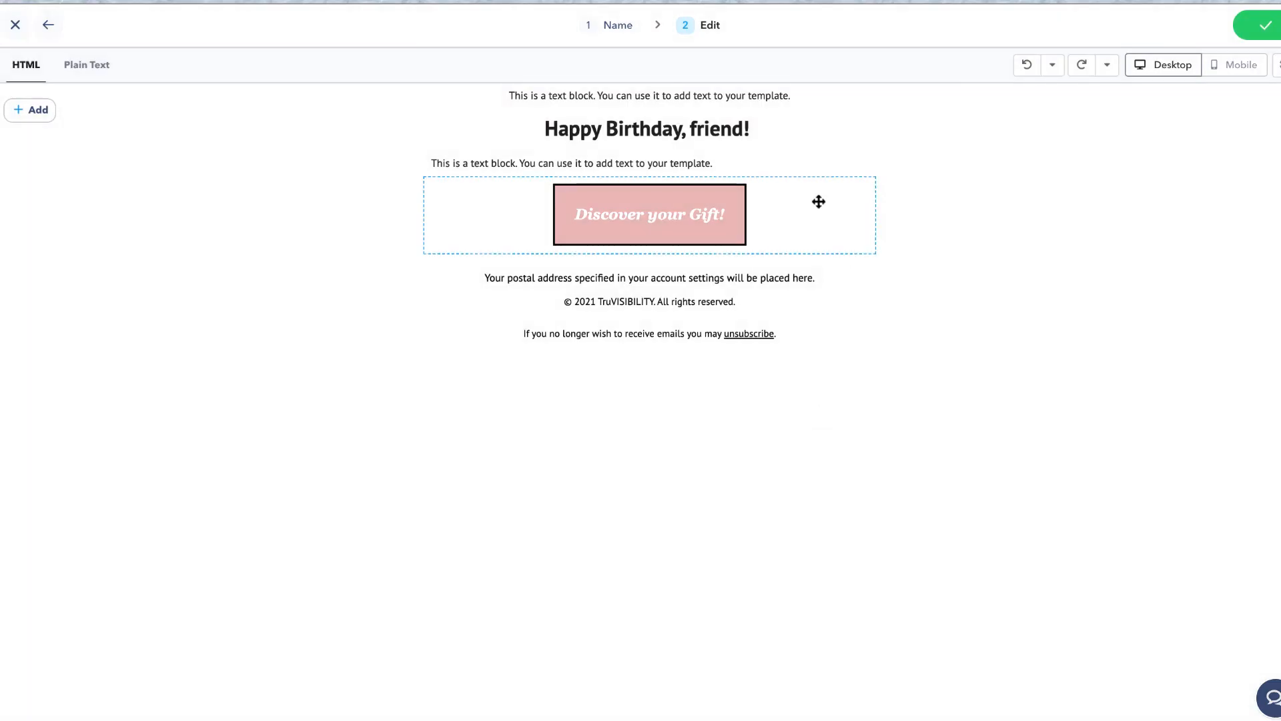
{"action": "left_click", "coordinate": [795, 163]}
{"action": "left_click", "coordinate": [1049, 294]}
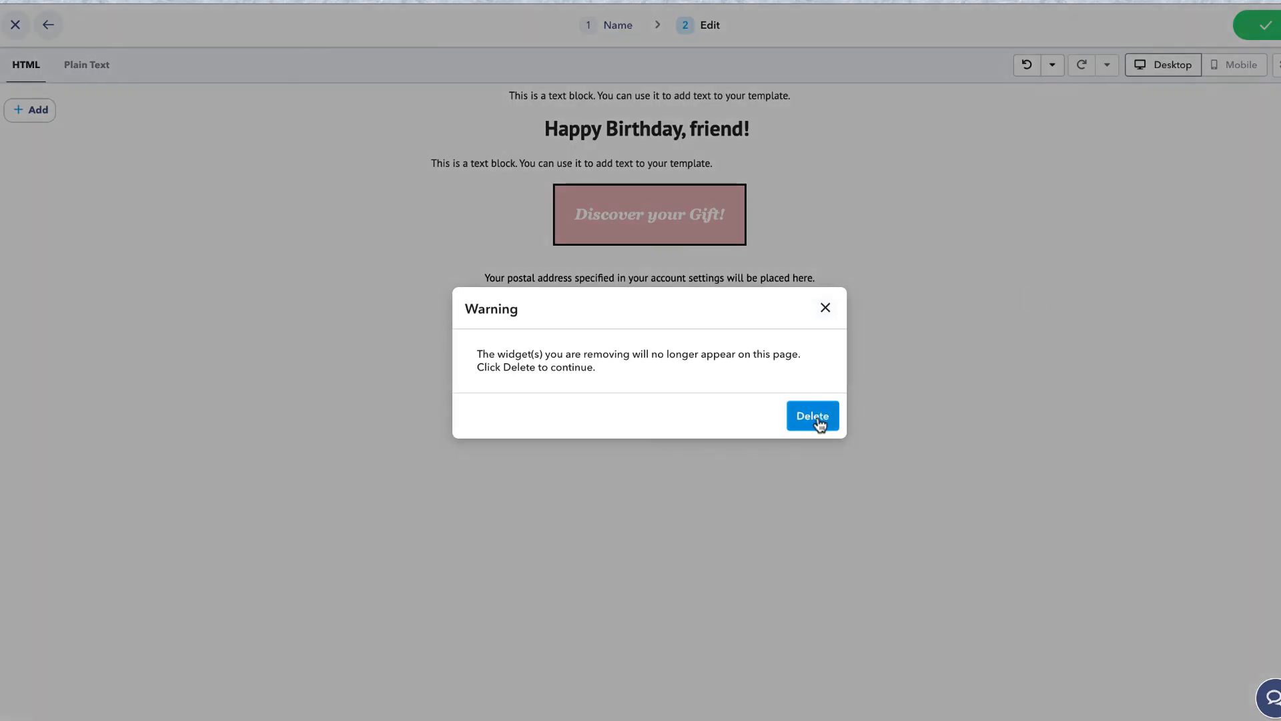
{"action": "left_click", "coordinate": [814, 416]}
{"action": "left_click", "coordinate": [1258, 27]}
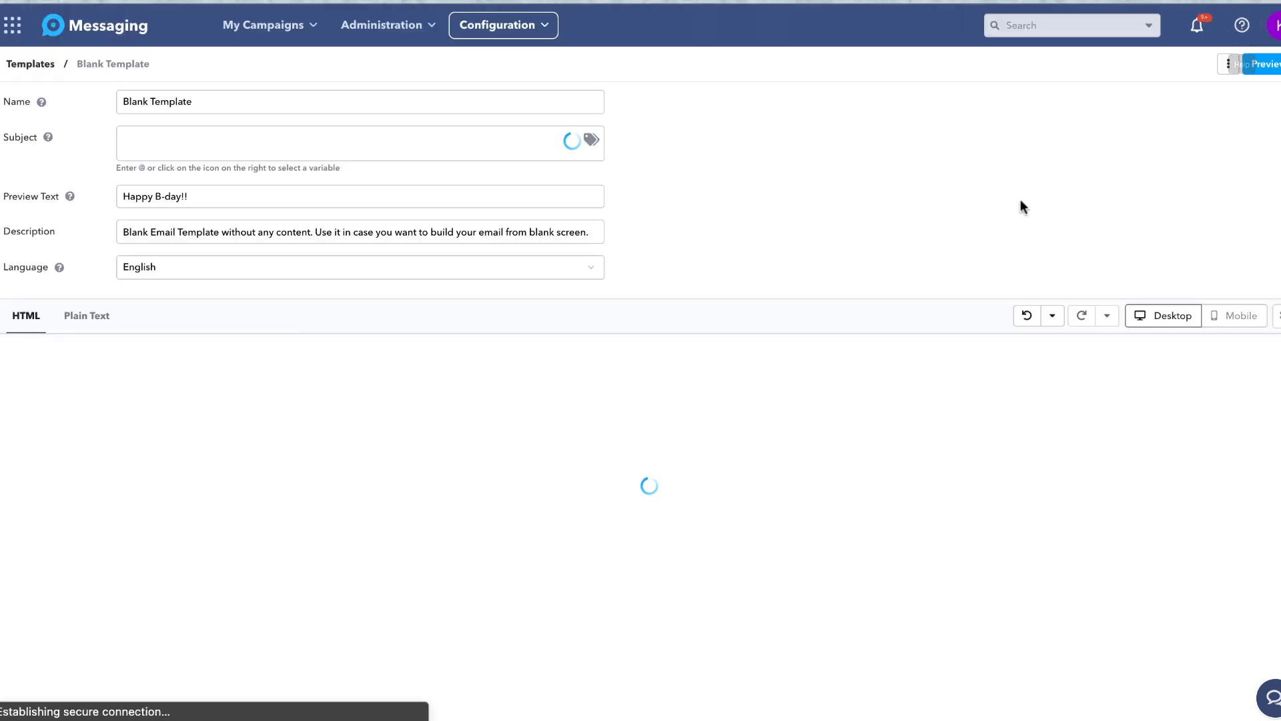
Delete the Birthday Blank Template from its ⋮ menu and confirm the warning.
{"action": "left_click", "coordinate": [1229, 65]}
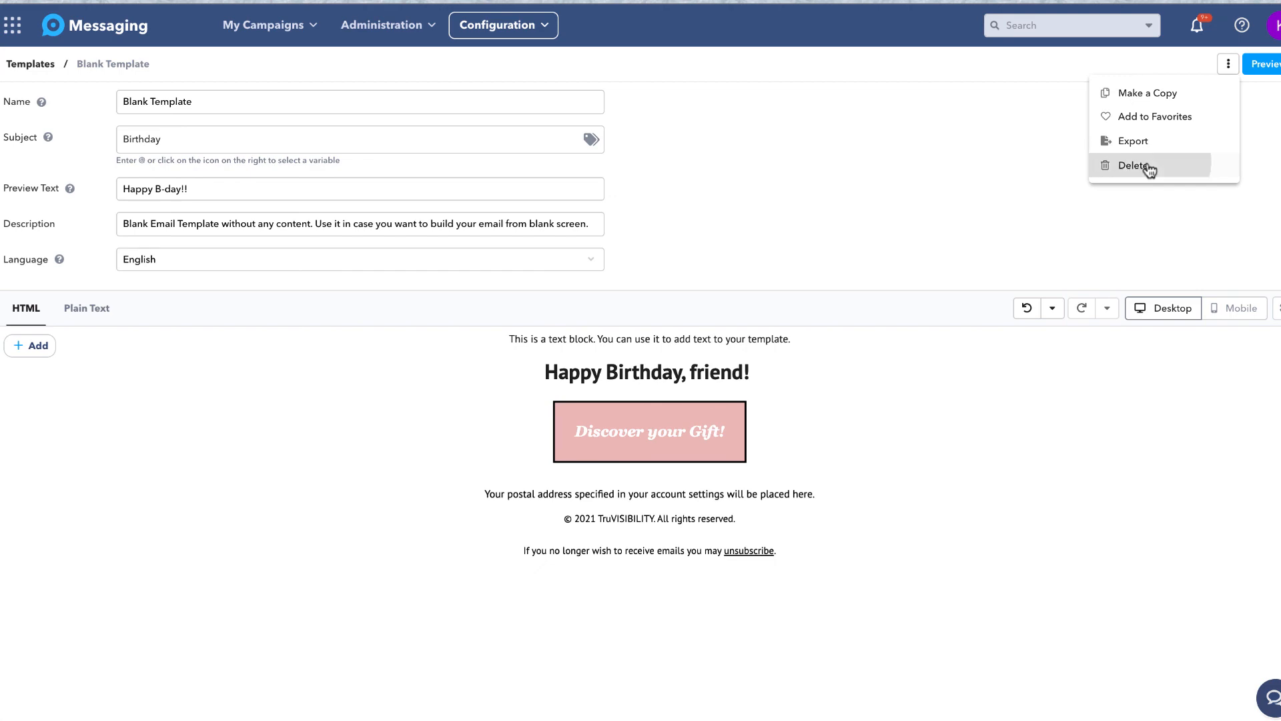
{"action": "left_click", "coordinate": [1147, 167]}
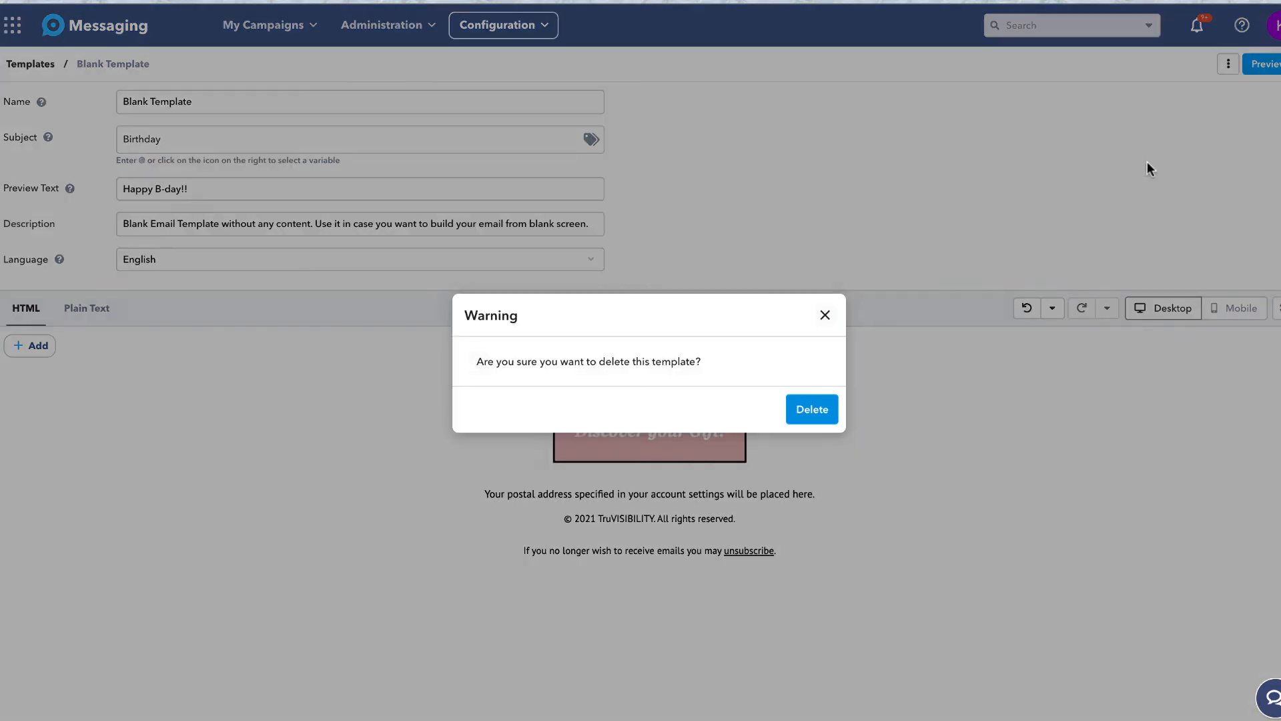
{"action": "left_click", "coordinate": [811, 410]}
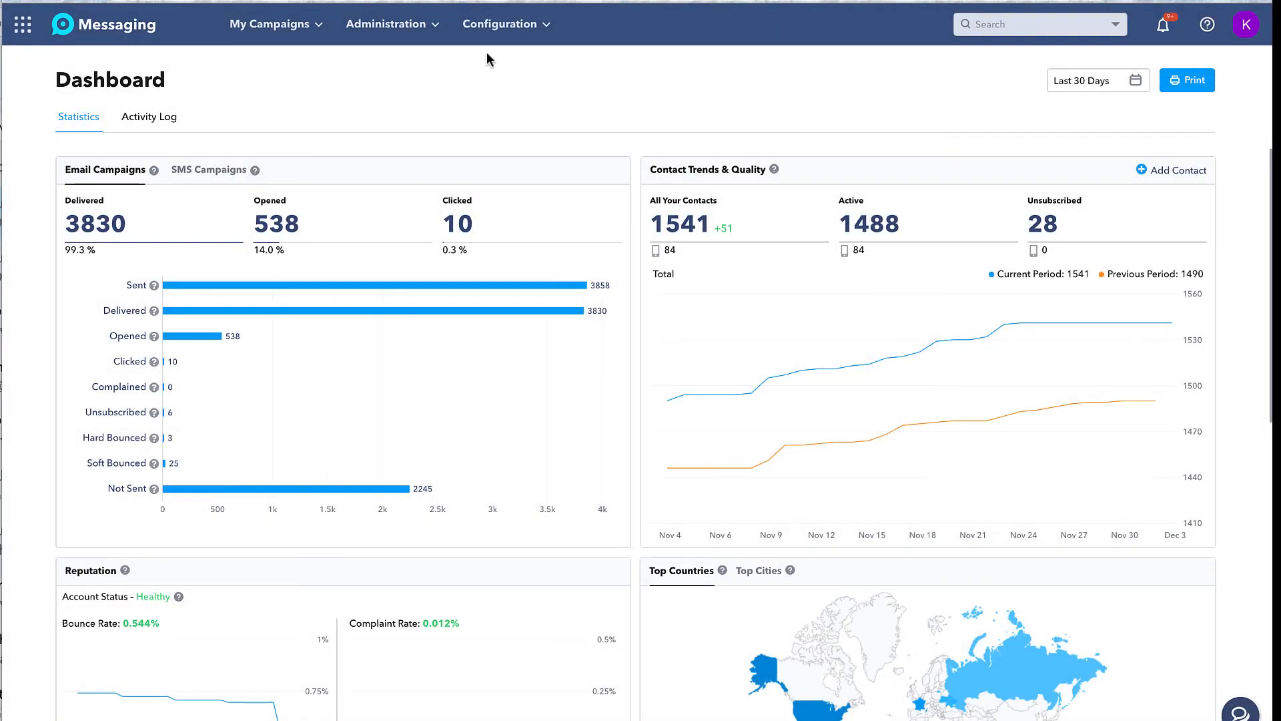
Open the Administration menu and view the Dashboard's Activity Log tab.
{"action": "left_click", "coordinate": [433, 28]}
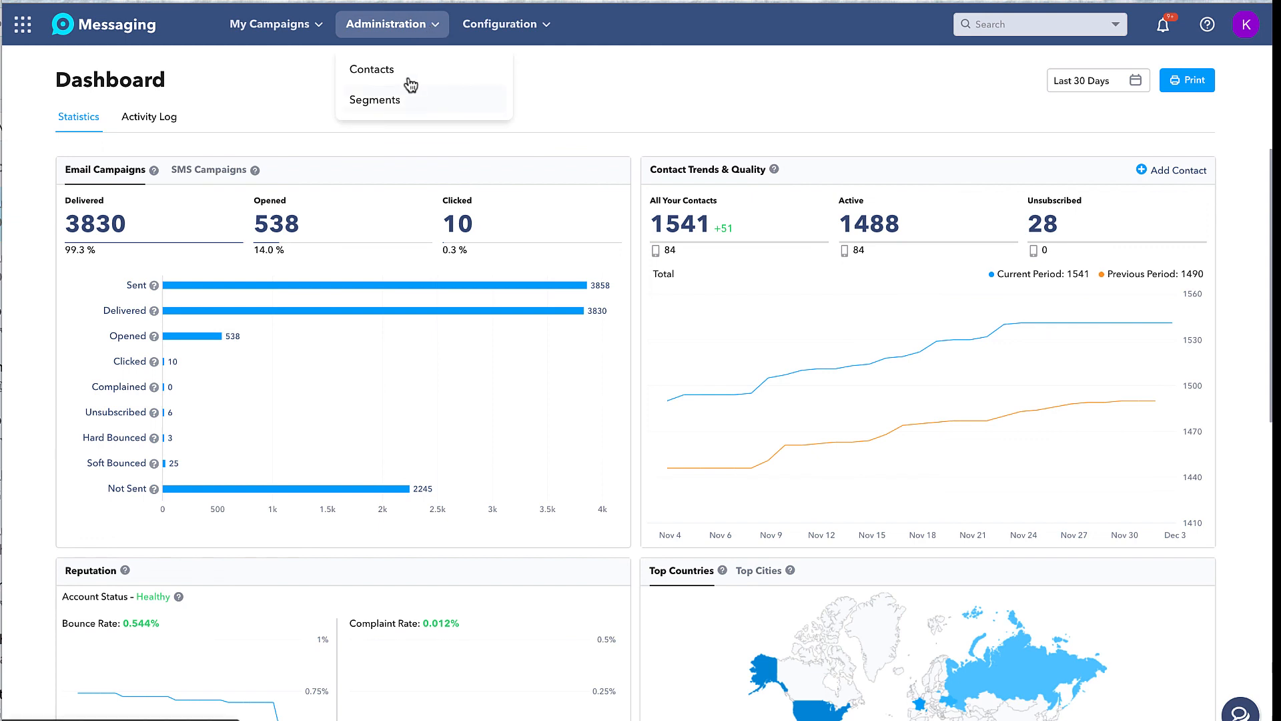
{"action": "left_click", "coordinate": [149, 119]}
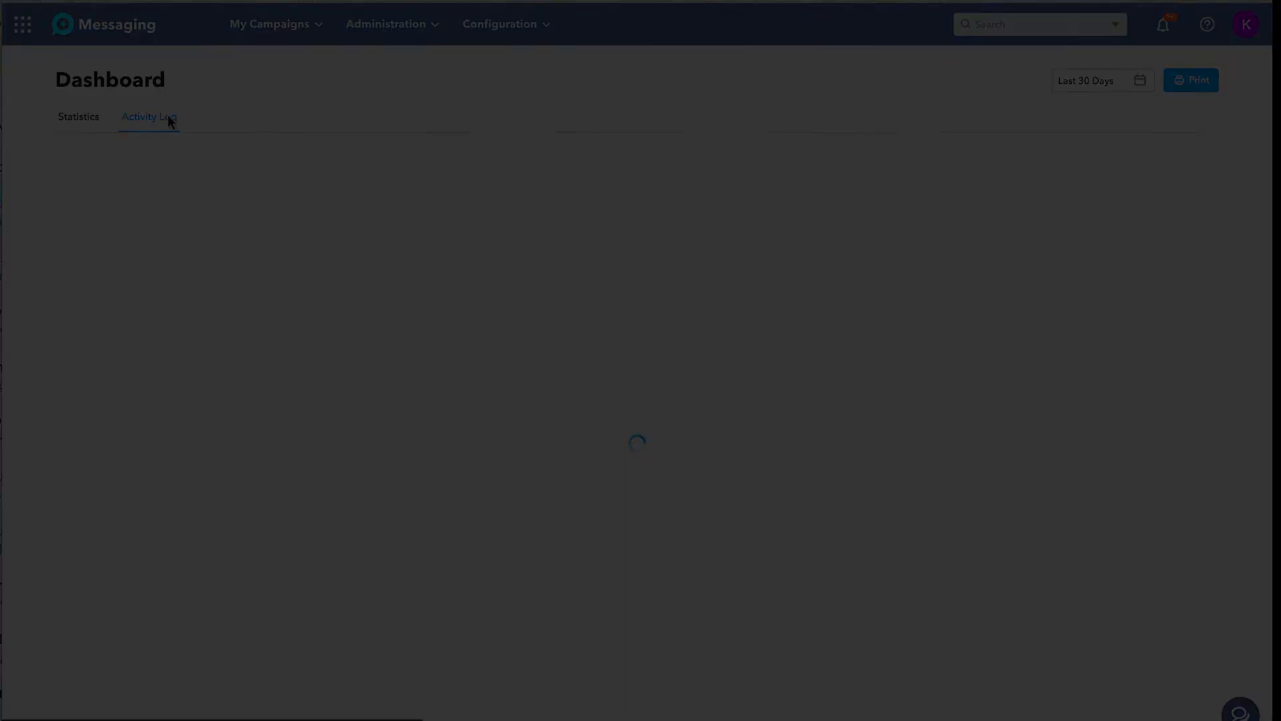